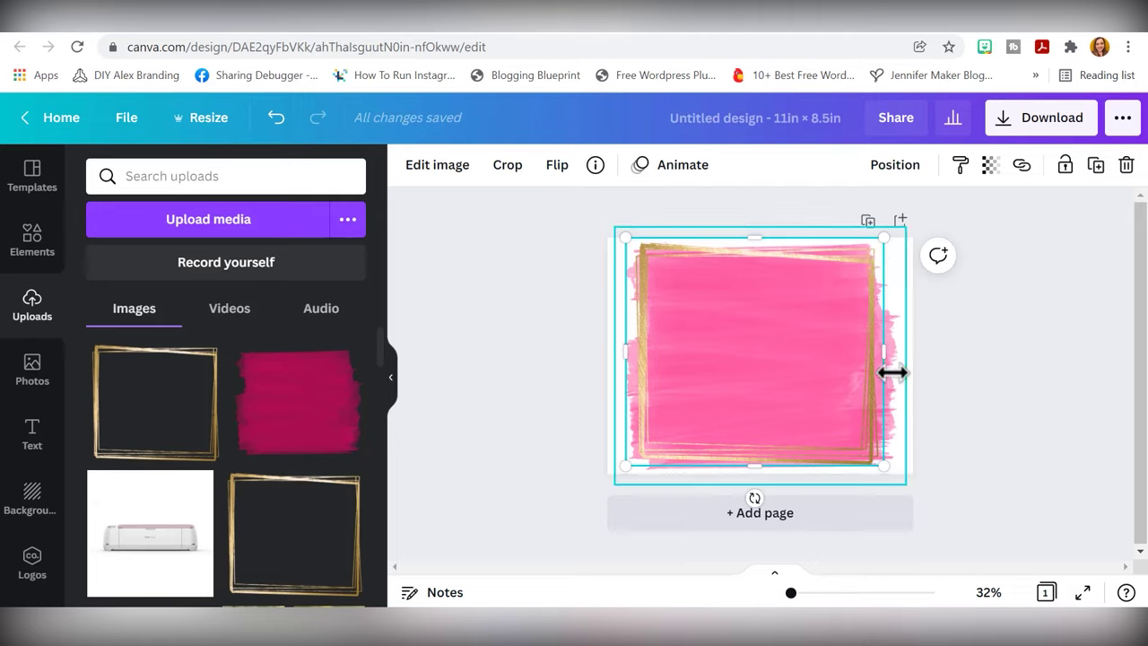
drag(739, 416, 815, 386)
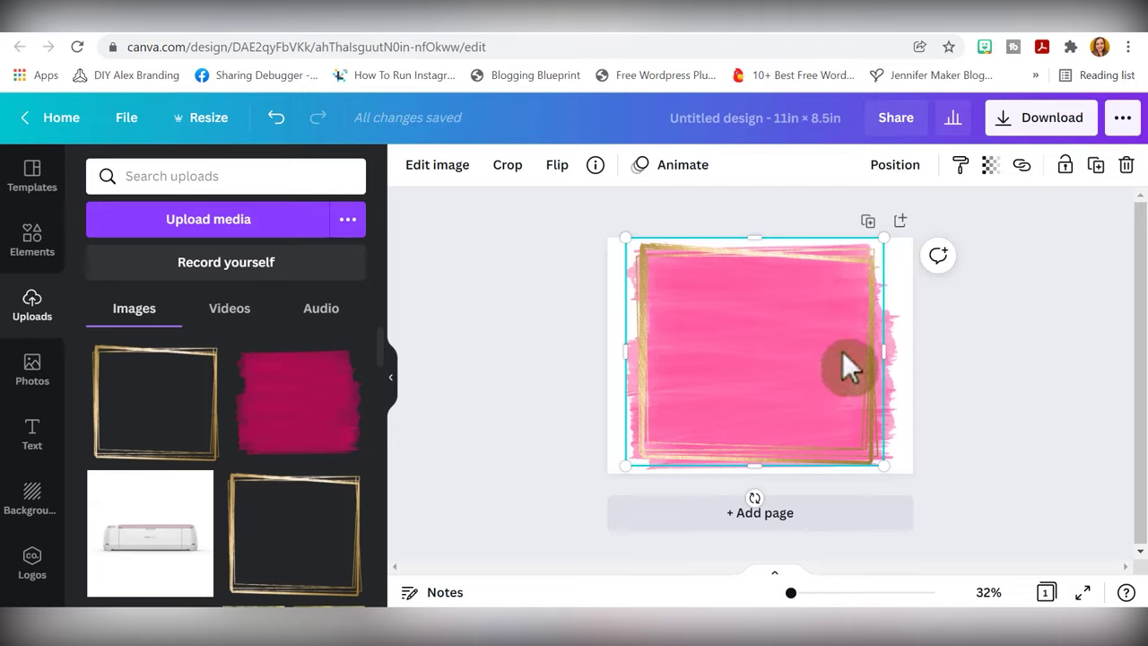
click(1006, 376)
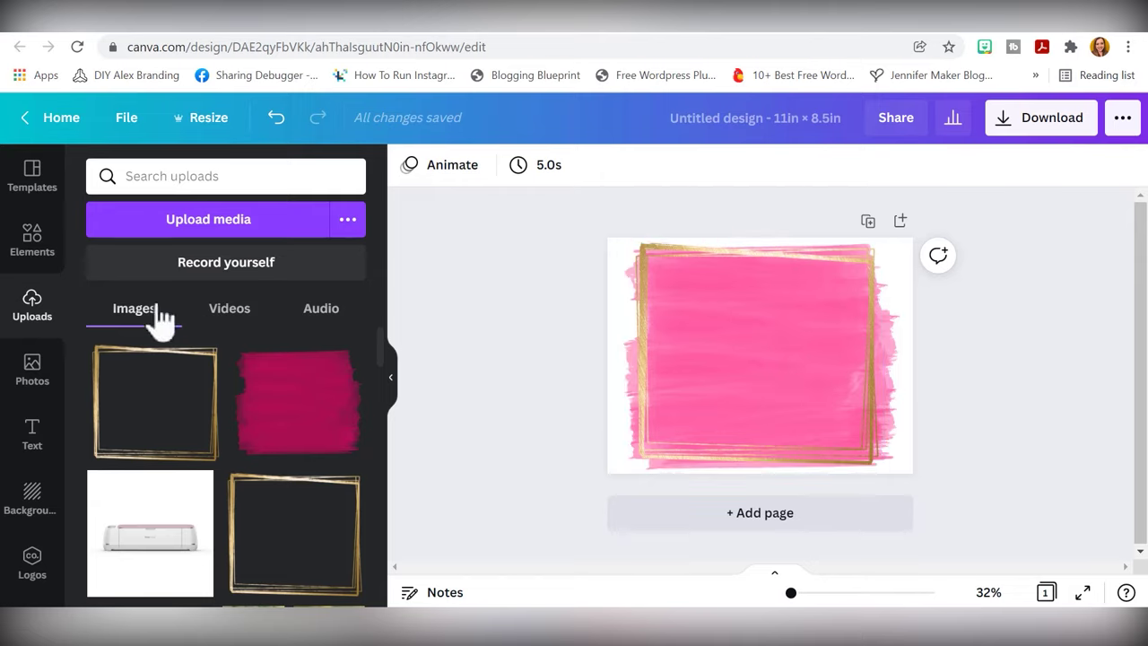
Search the elements library for "leopard print" and limit the results to graphics
click(36, 242)
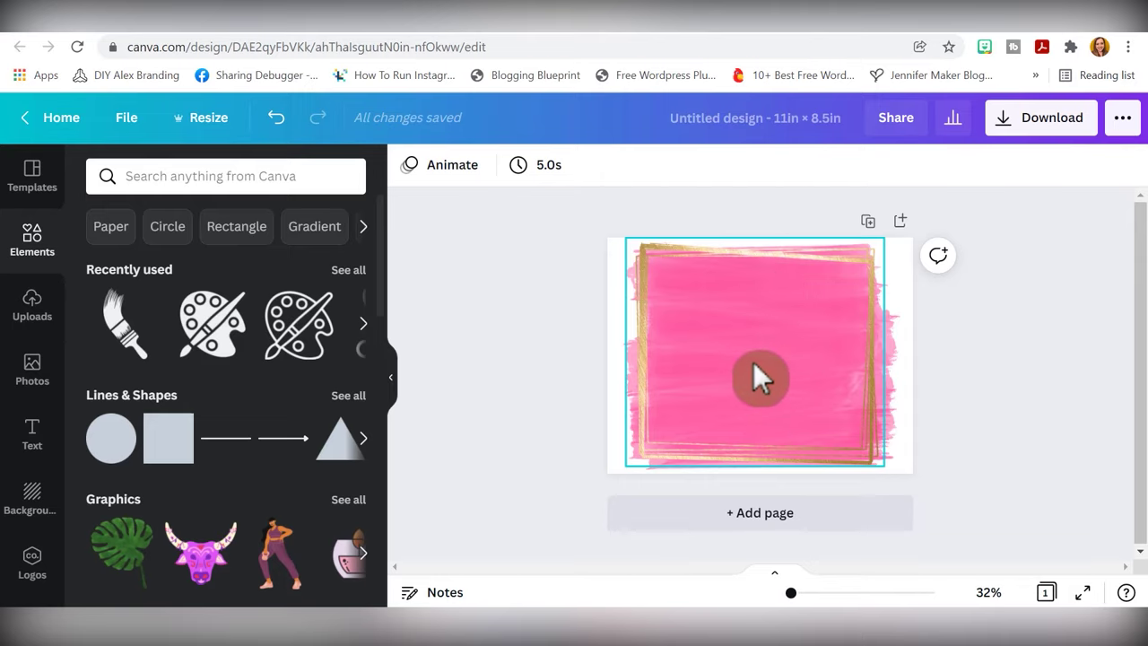
click(319, 179)
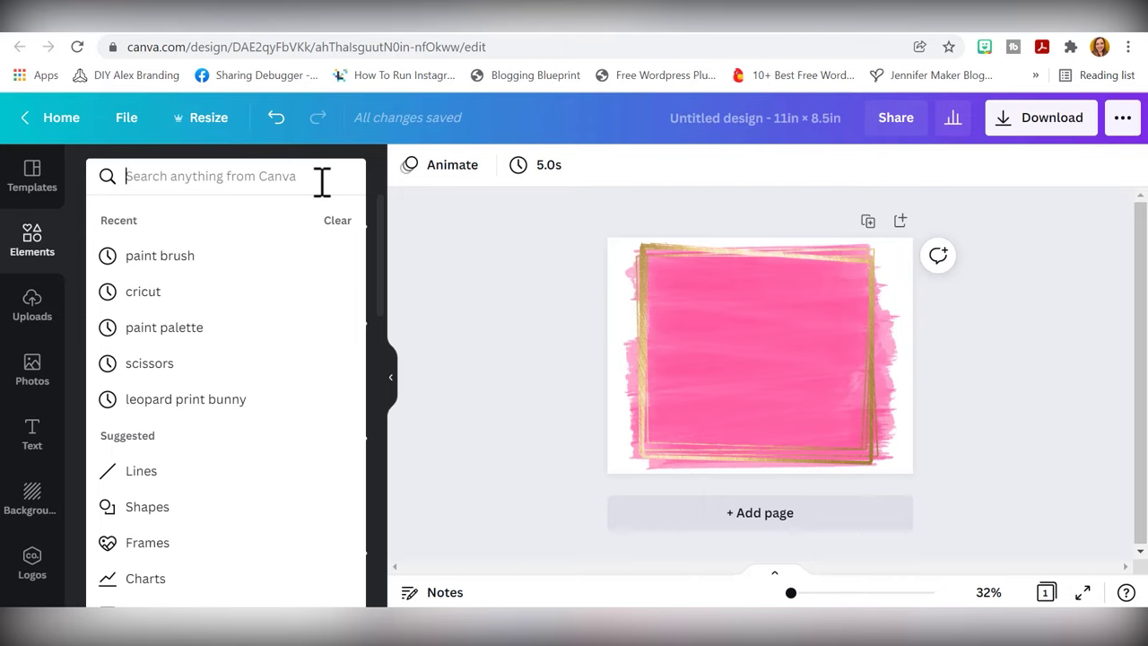
text(leopard print)
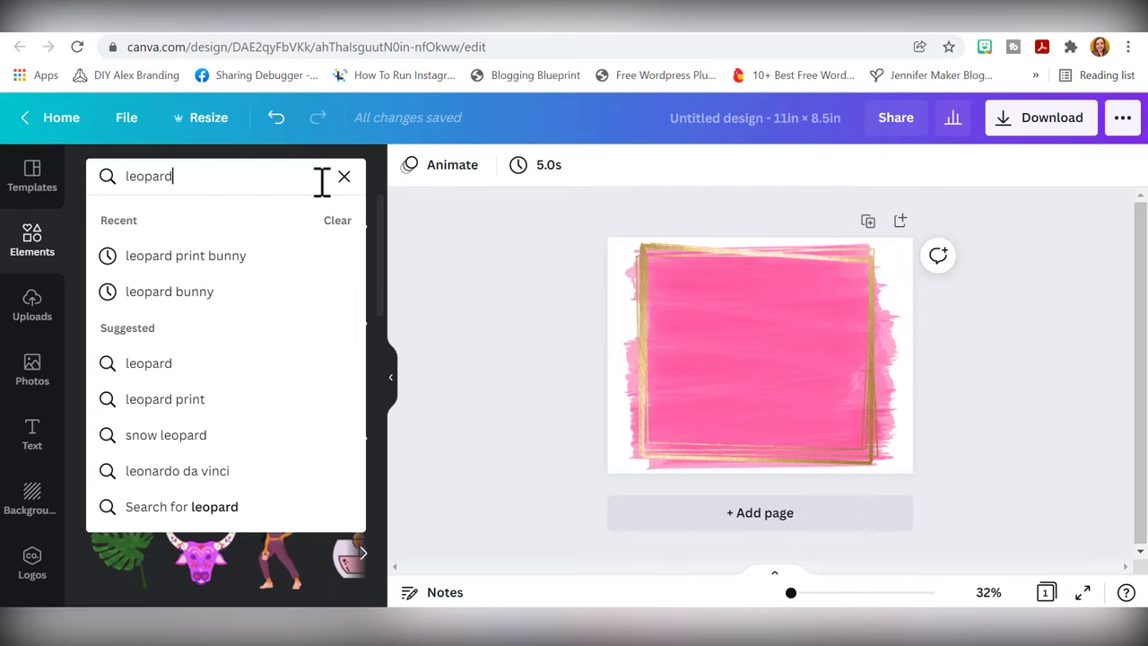
click(185, 400)
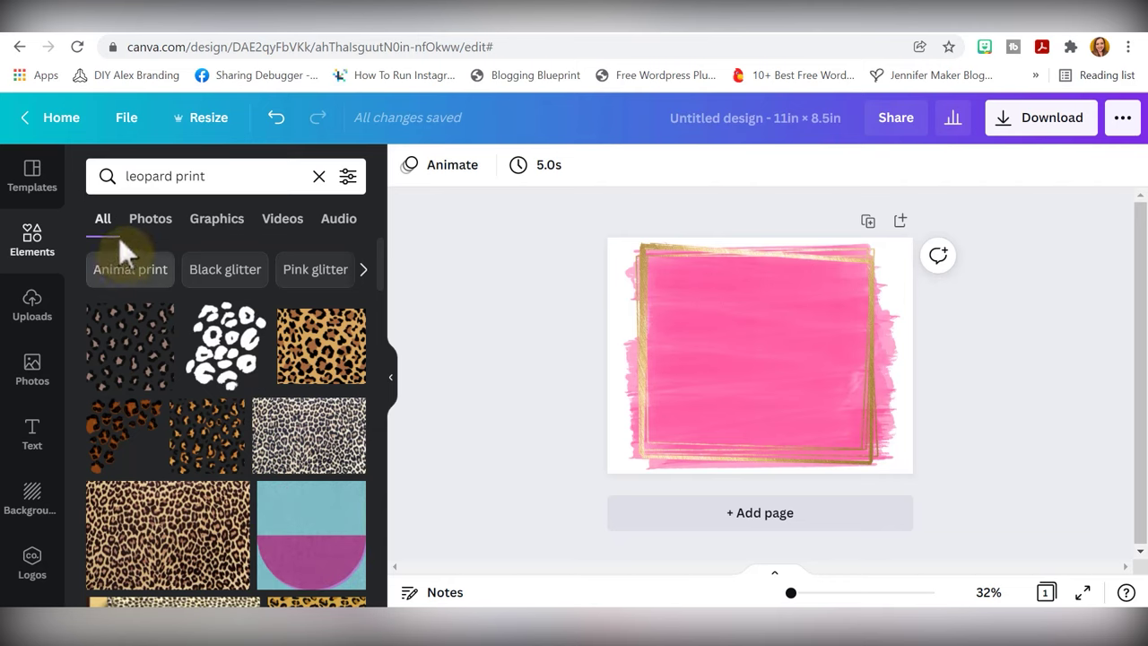
click(238, 224)
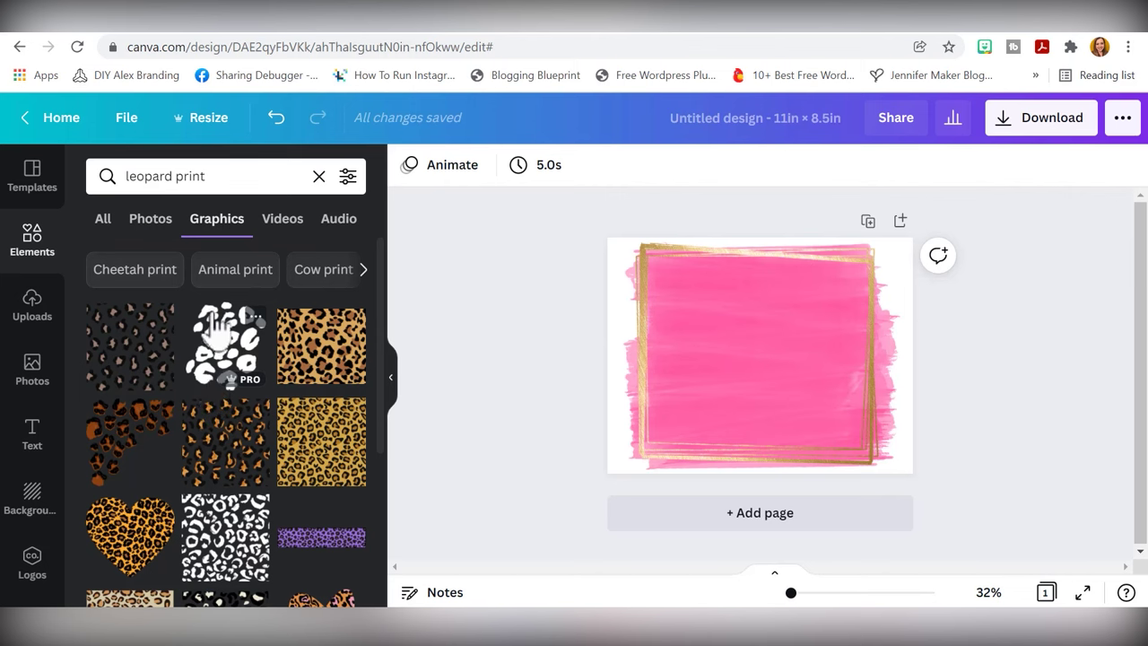
Try the square black leopard print graphic on the page, enlarged and centred over the pink brush stroke
scroll(215, 330, down, 3)
scroll(215, 330, down, 3)
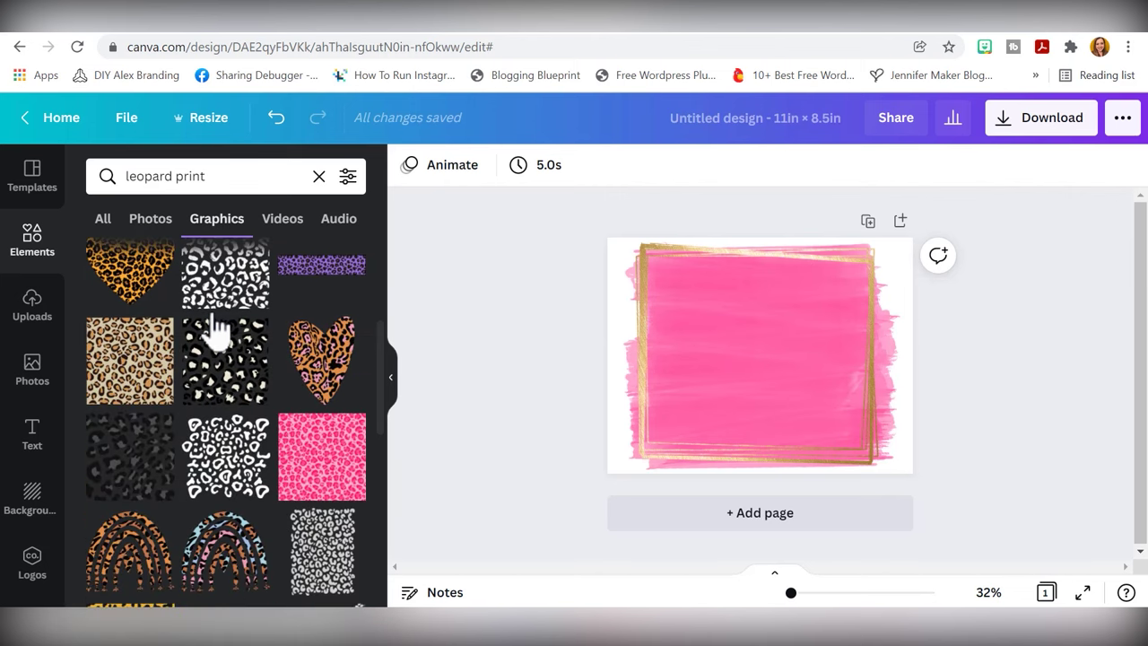
scroll(213, 310, down, 5)
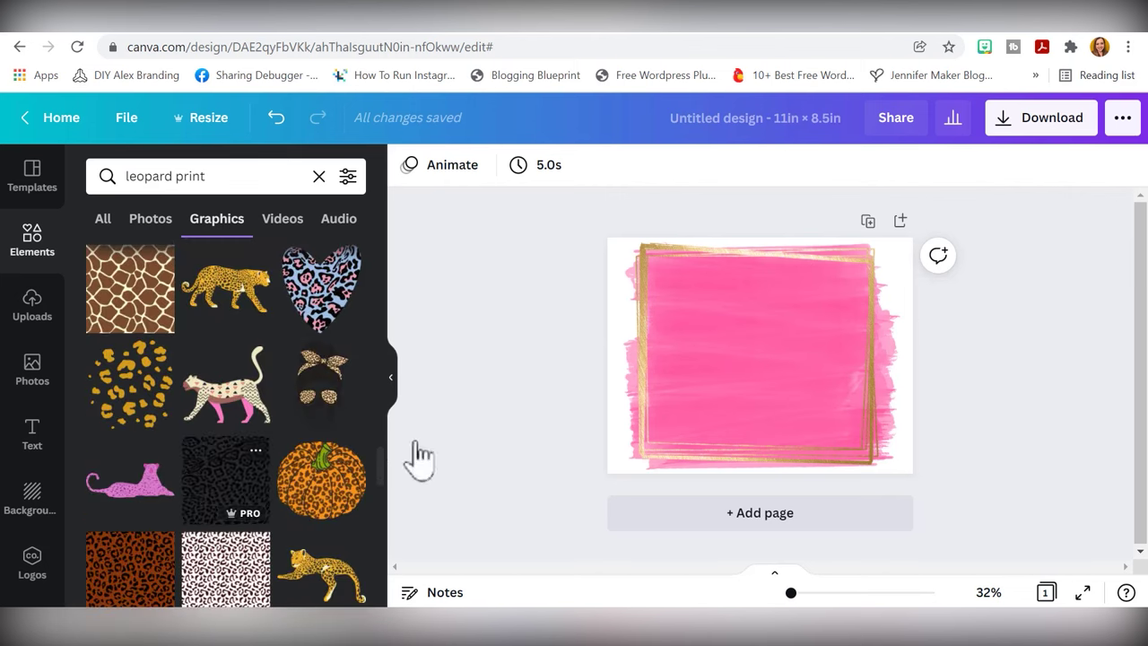
click(236, 480)
drag(270, 475, 717, 334)
drag(804, 283, 693, 335)
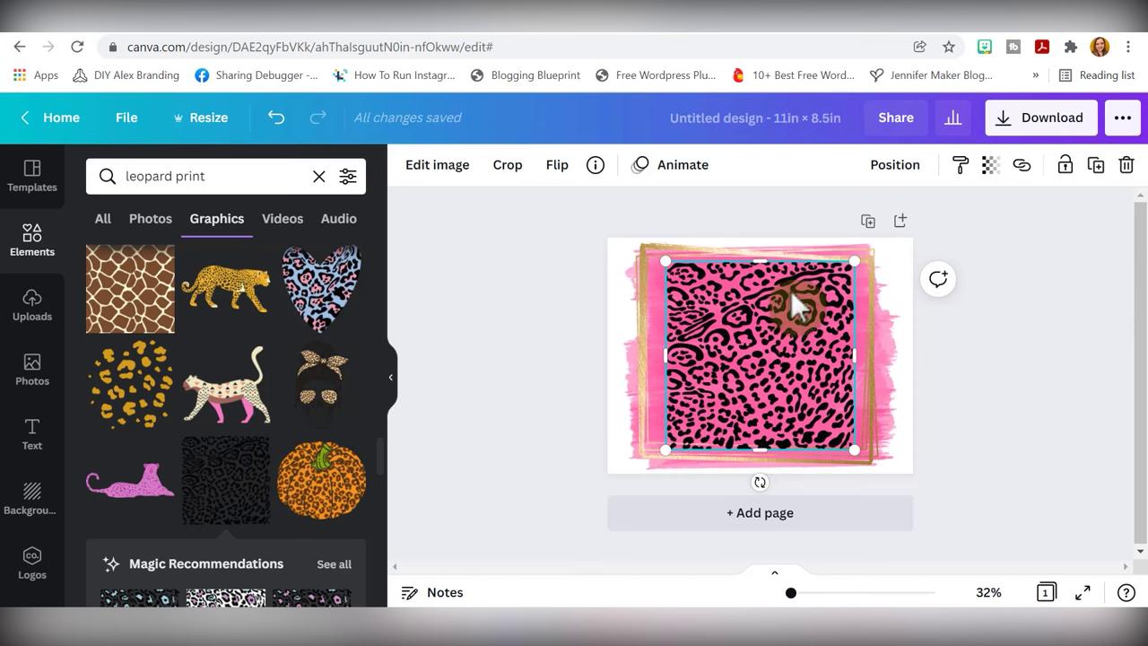
drag(791, 291, 772, 368)
Try the white leopard print graphic with large spots, enlarged to fill most of the gold frame
scroll(296, 417, up, 3)
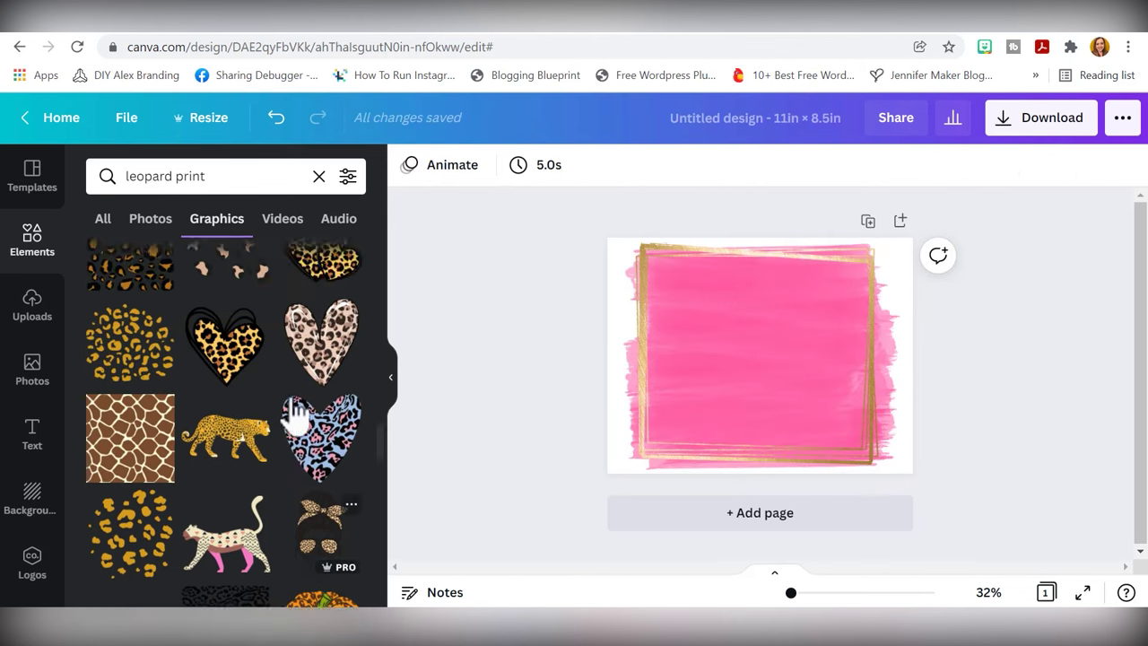
scroll(302, 404, up, 2)
scroll(296, 410, up, 2)
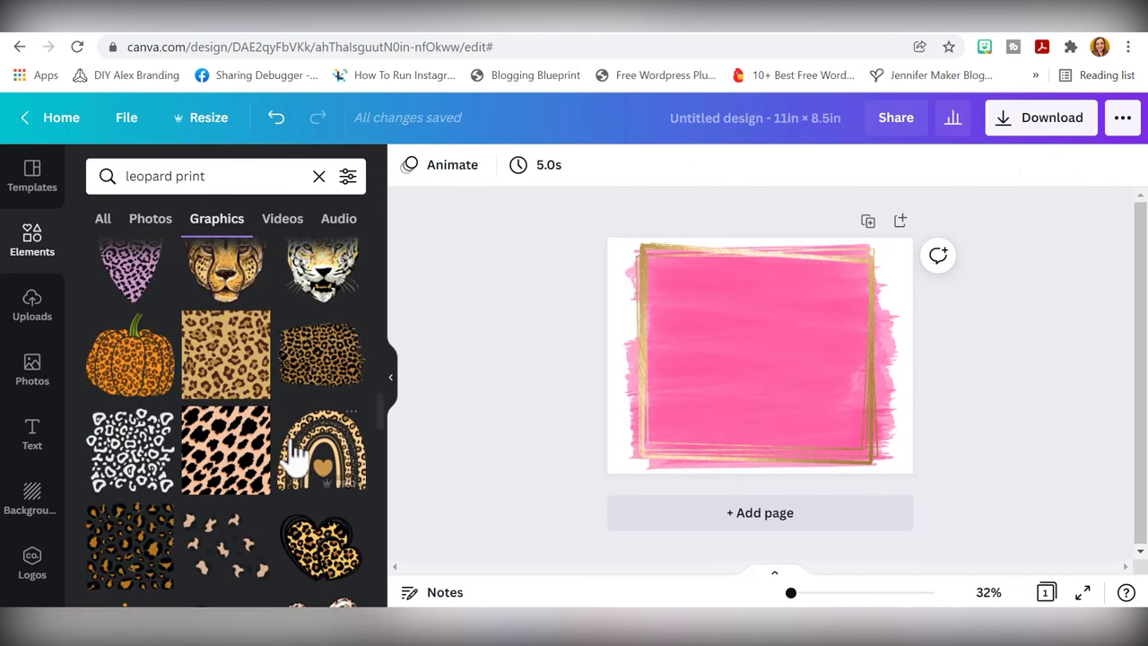
scroll(274, 454, up, 2)
scroll(307, 413, down, 7)
click(122, 489)
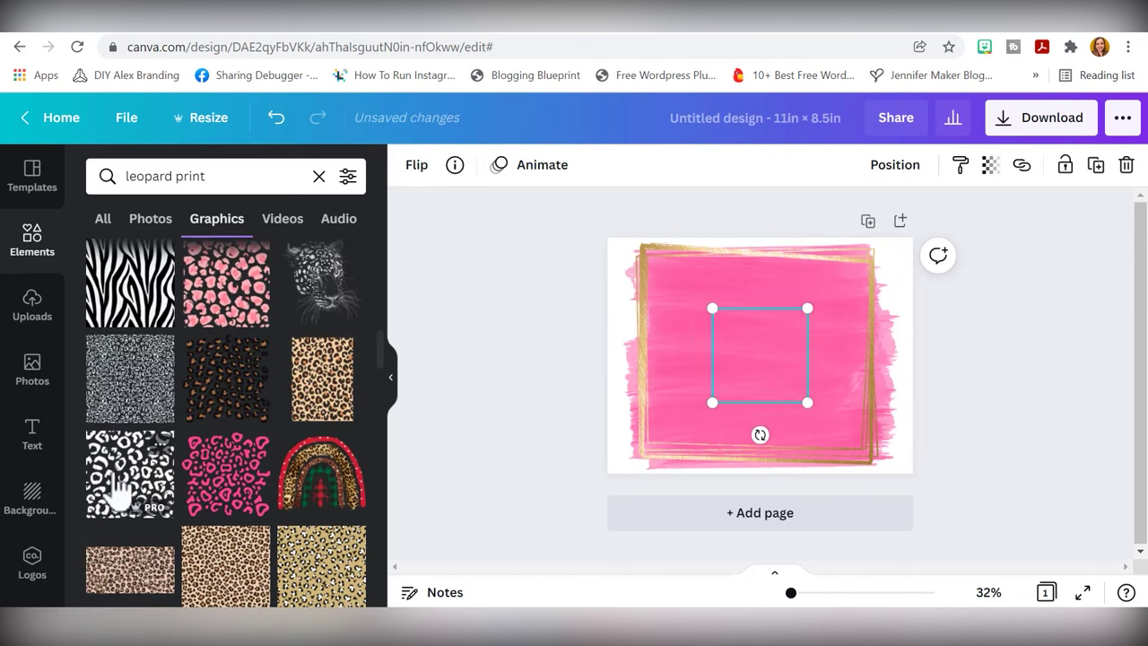
drag(762, 369, 697, 313)
drag(759, 366, 820, 390)
Move the white leopard print aside and add the upright dark leopard print graphic, enlarged over the left part of the gold frame
scroll(238, 473, up, 4)
scroll(341, 471, up, 5)
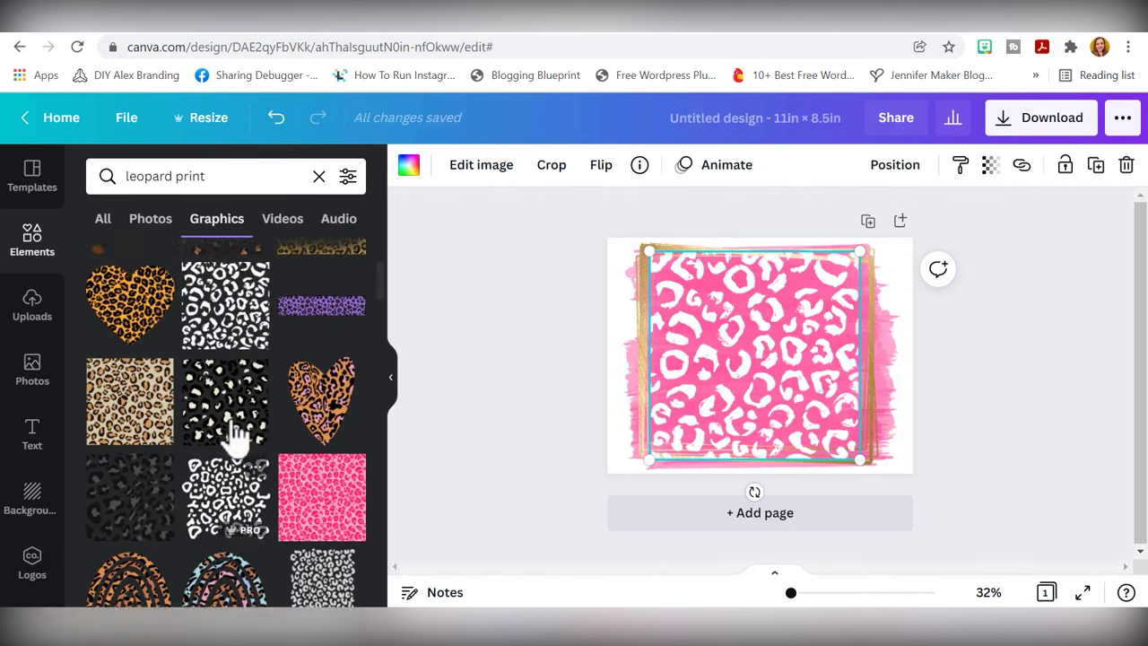
scroll(235, 430, up, 5)
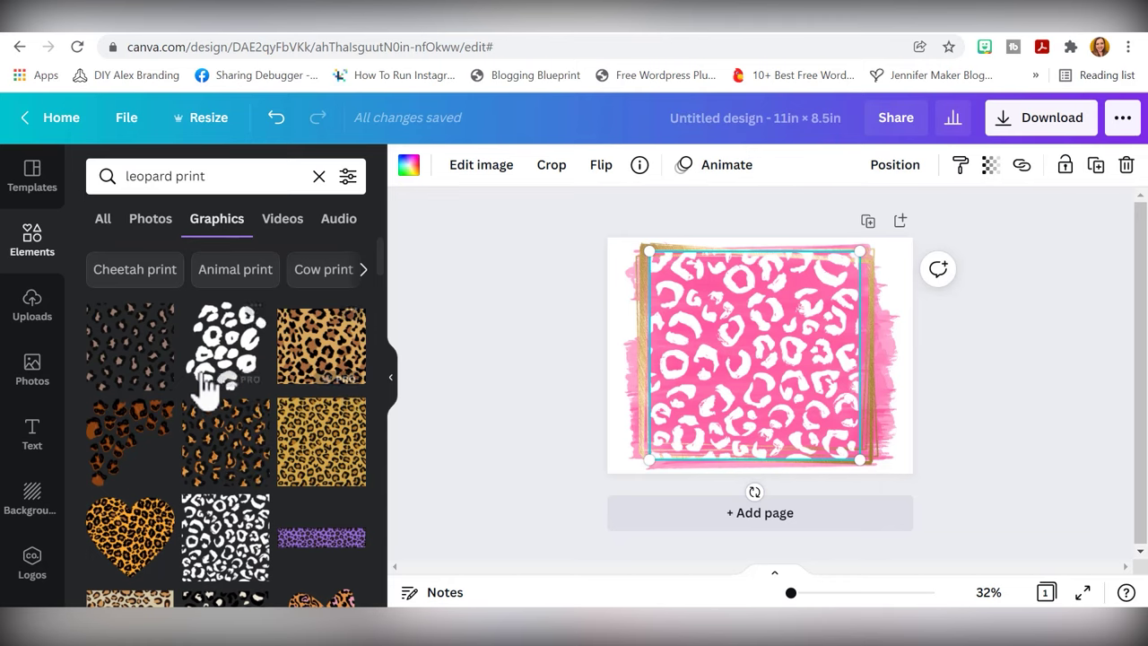
scroll(205, 381, down, 3)
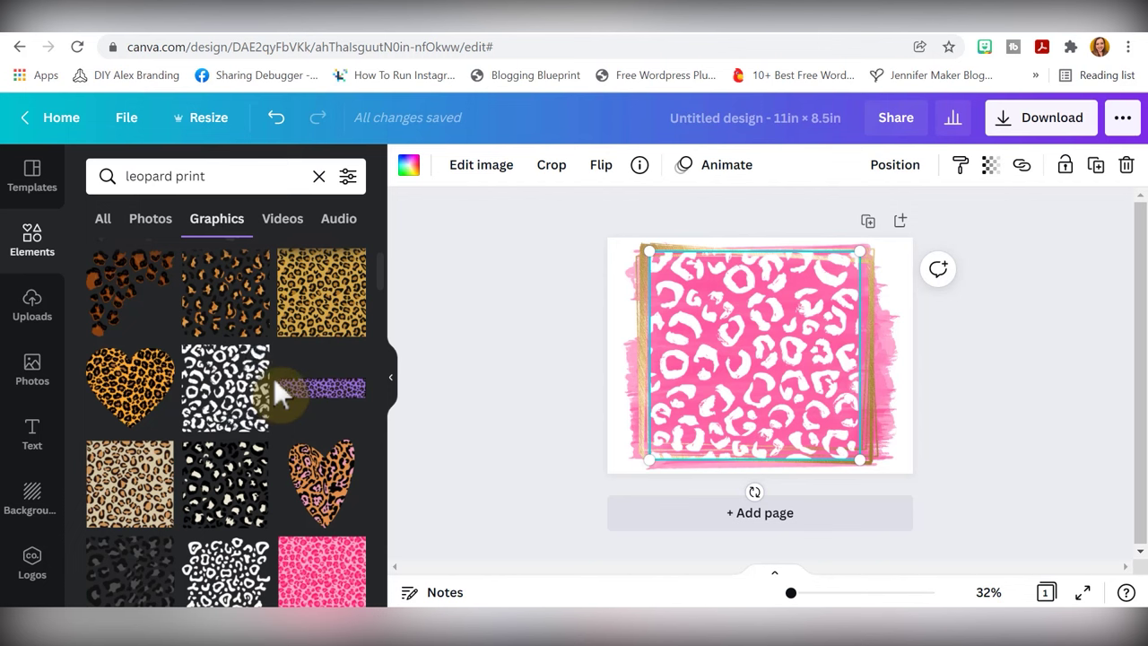
scroll(276, 382, down, 2)
scroll(284, 386, down, 2)
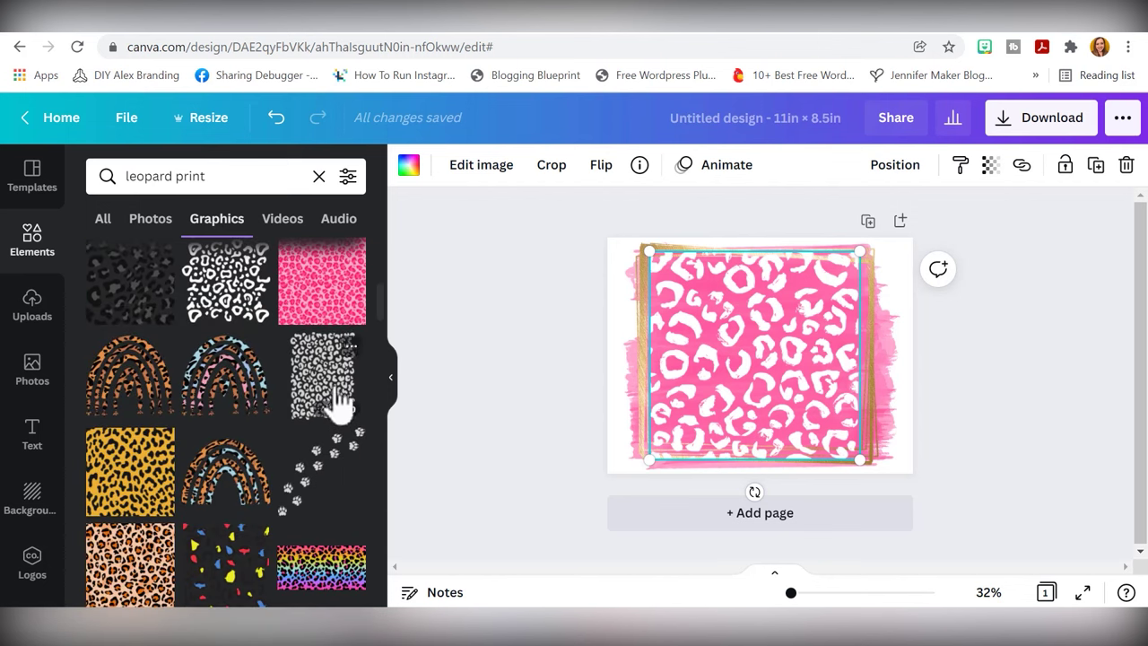
drag(743, 359, 856, 367)
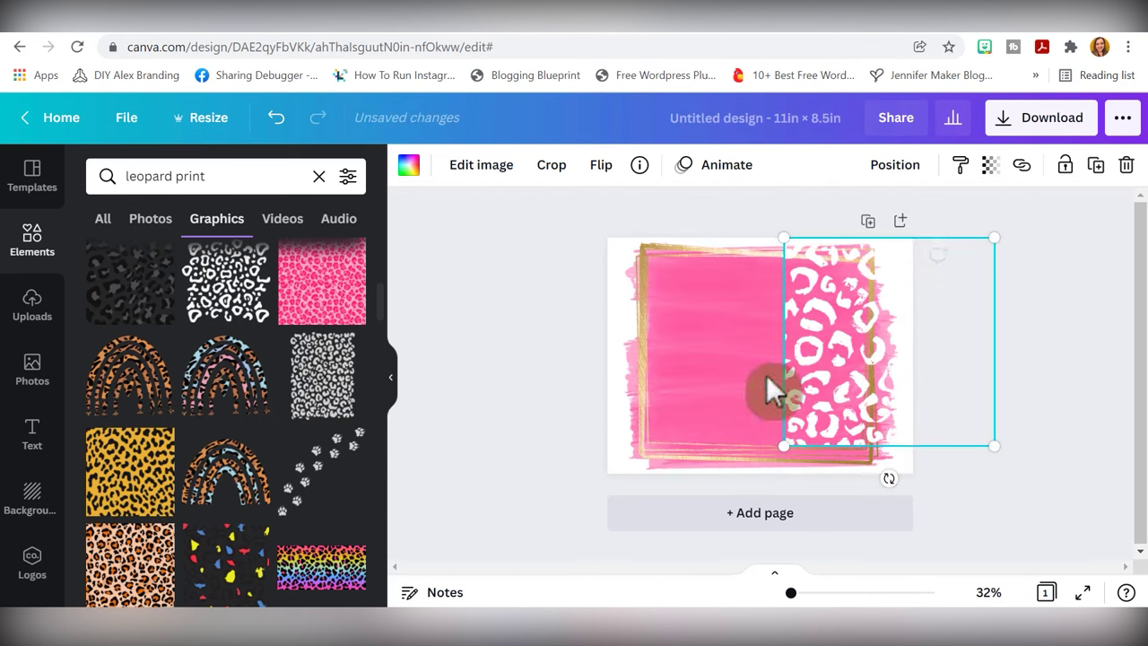
click(331, 393)
drag(758, 397, 664, 323)
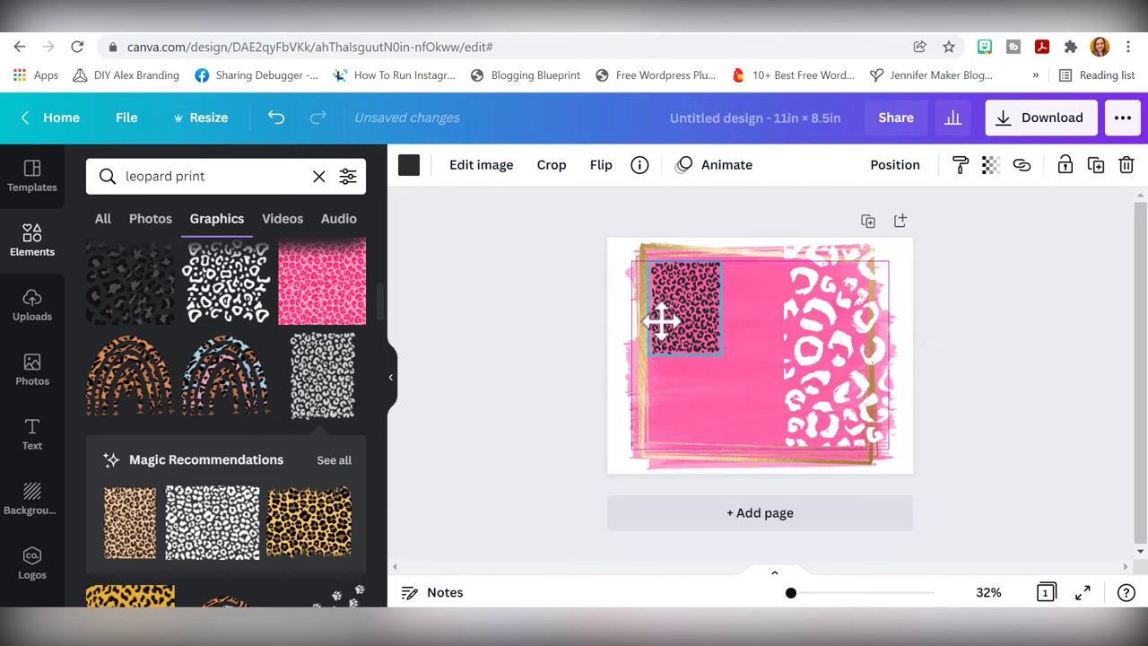
drag(720, 354, 820, 418)
click(715, 381)
mouse_move(715, 381)
mouse_down()
mouse_move(696, 367)
mouse_move(698, 377)
mouse_up()
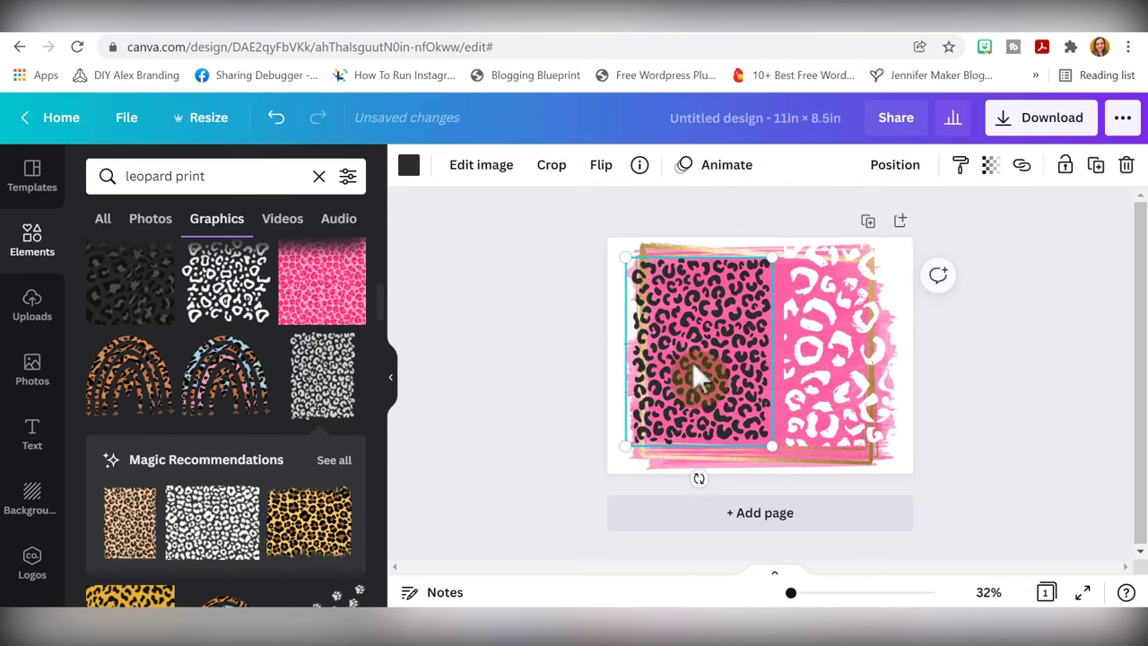
Delete the white leopard print, then centre the dark leopard print on the page and rotate it 90°
click(820, 377)
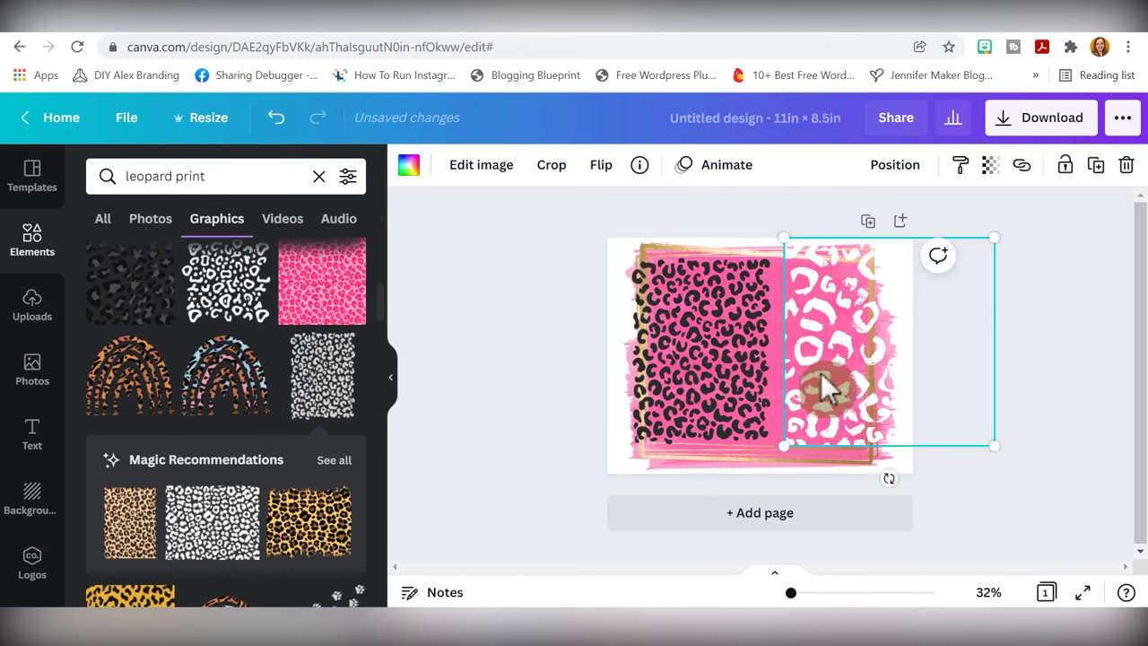
key(Delete)
drag(758, 370, 807, 371)
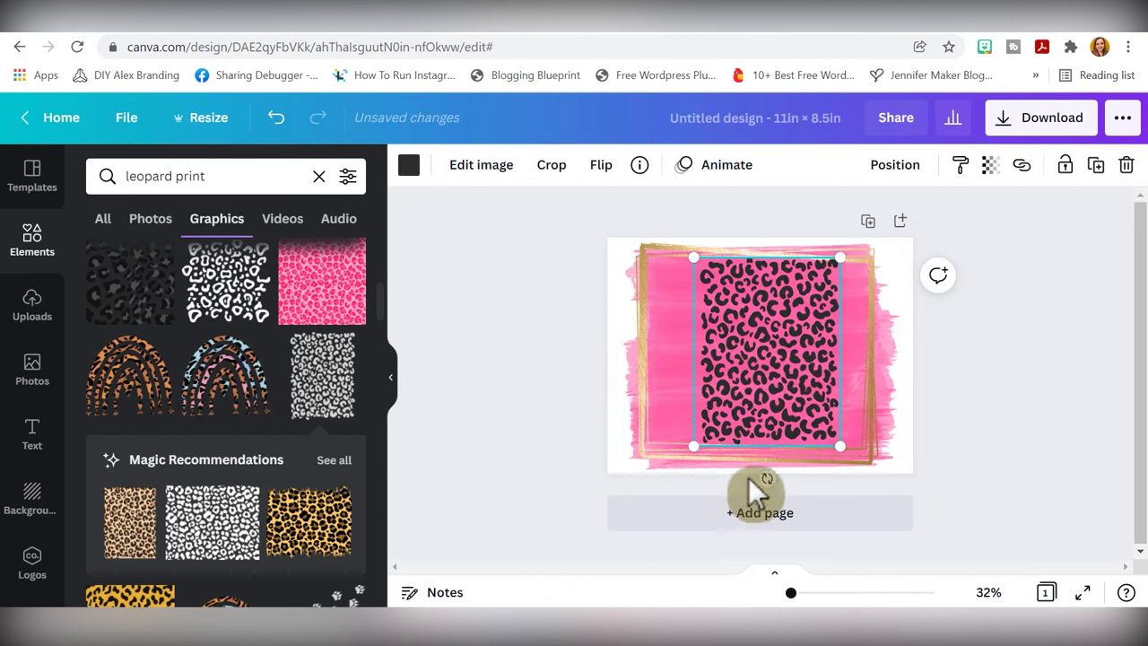
drag(767, 479, 639, 348)
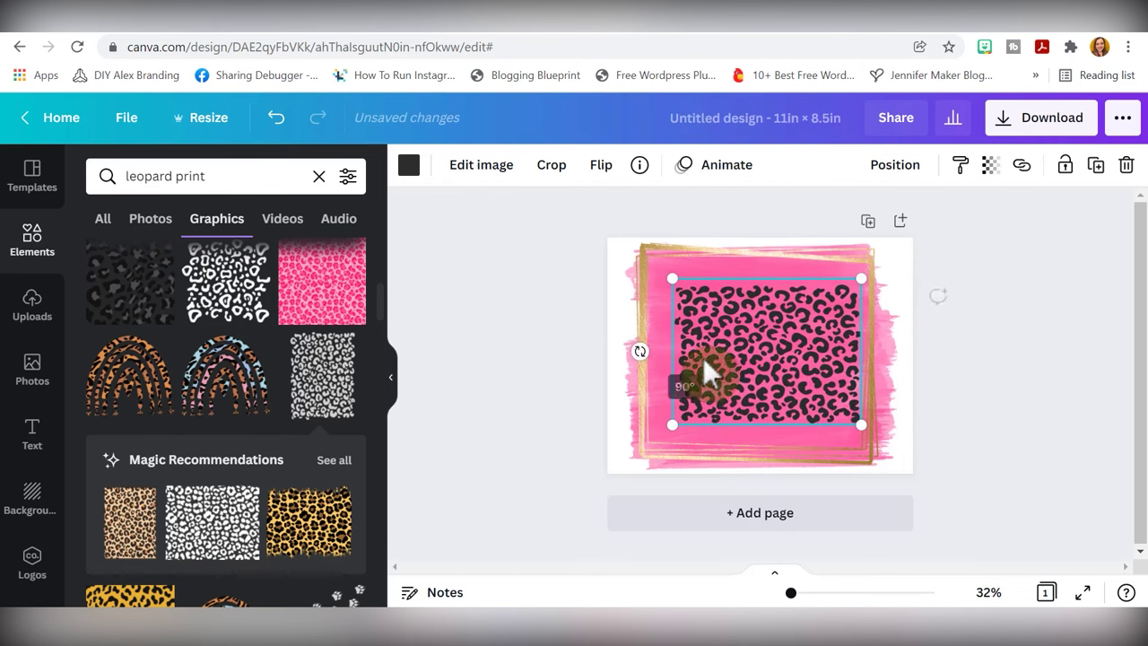
Enlarge the rotated leopard print to cover the gold frame and nudge it into line with the frame's left edge
drag(777, 350, 738, 309)
drag(825, 382, 926, 461)
drag(862, 385, 850, 367)
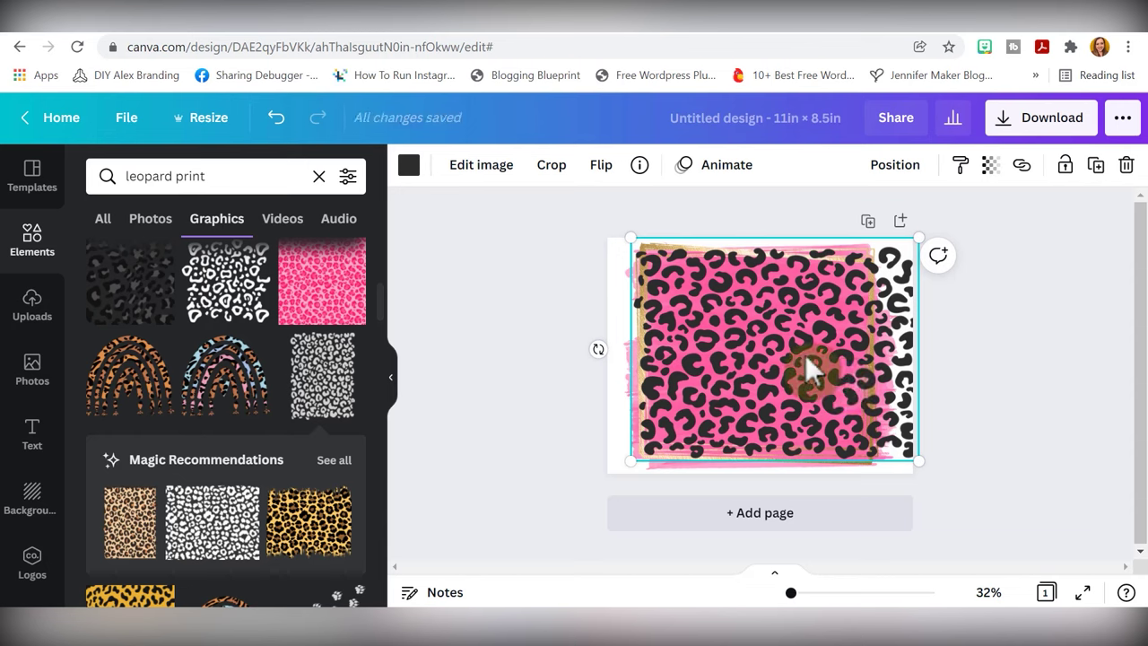
key(shift+Right)
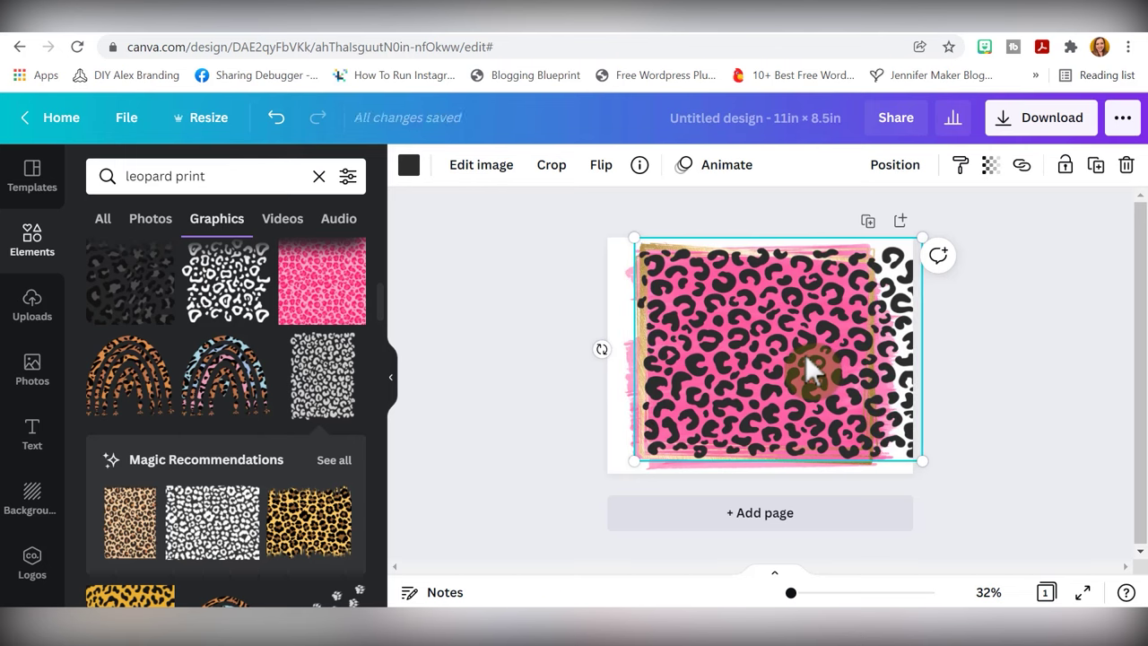
key(shift+Left)
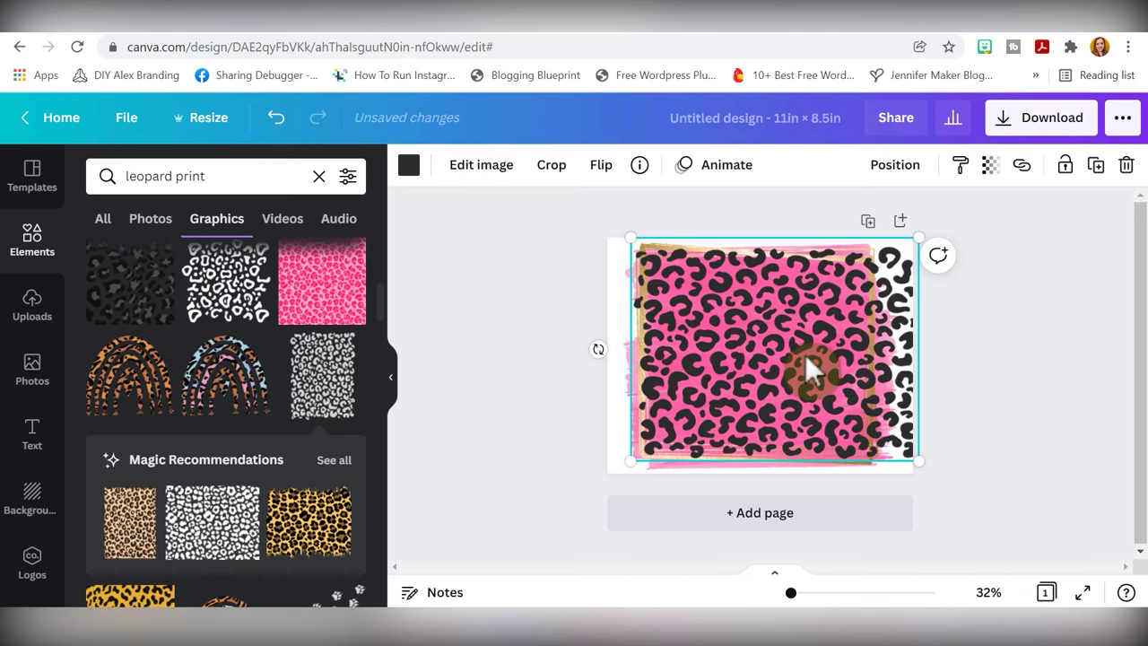
key(shift+Right)
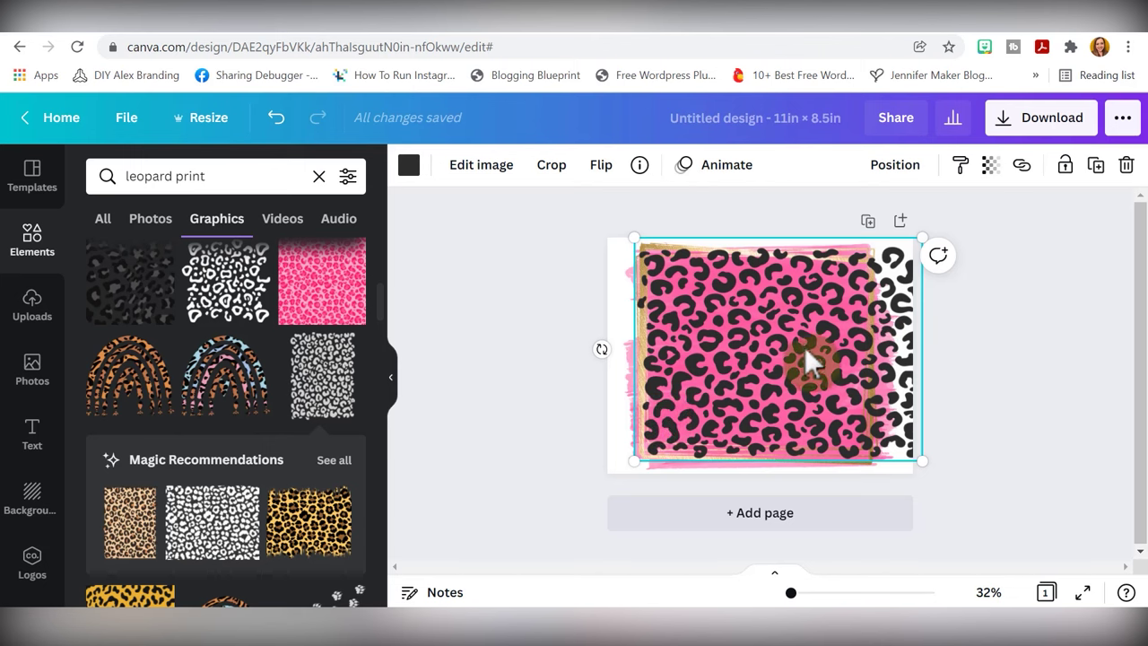
Crop the right side of the leopard print so it ends at the gold frame's right edge
click(549, 171)
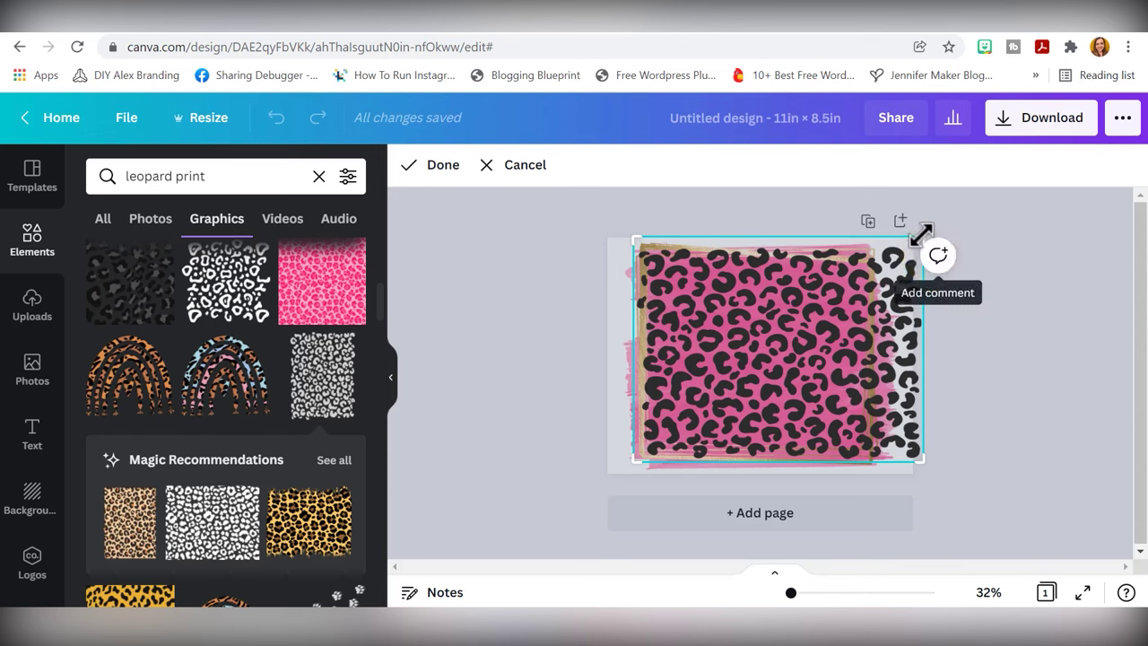
drag(916, 234, 872, 234)
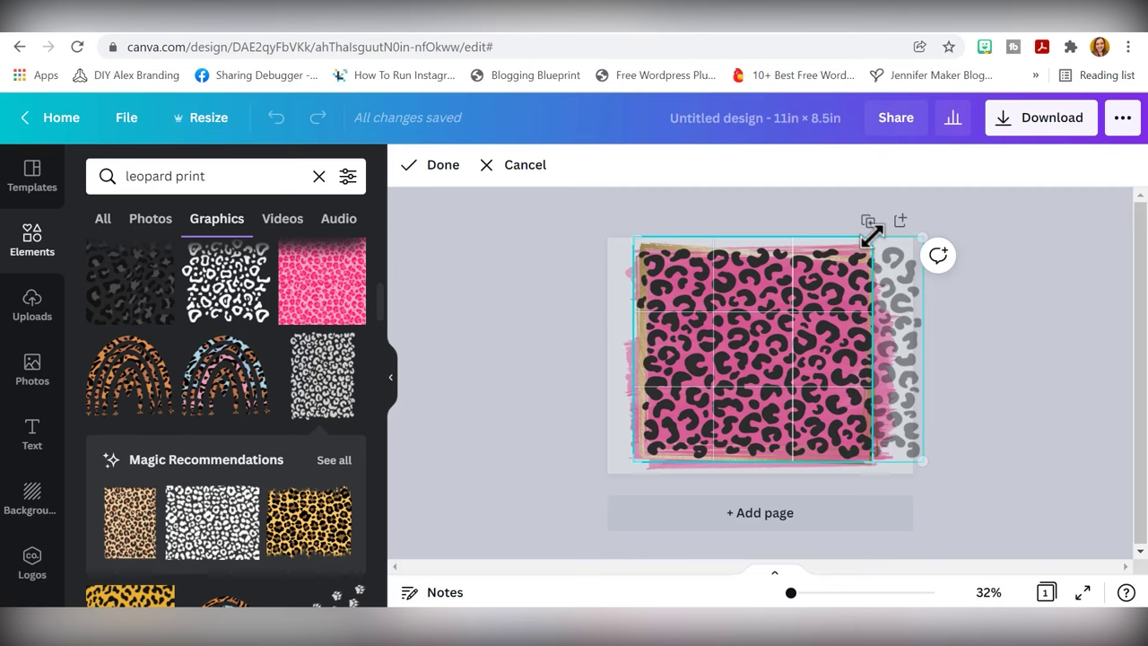
click(439, 176)
click(1062, 408)
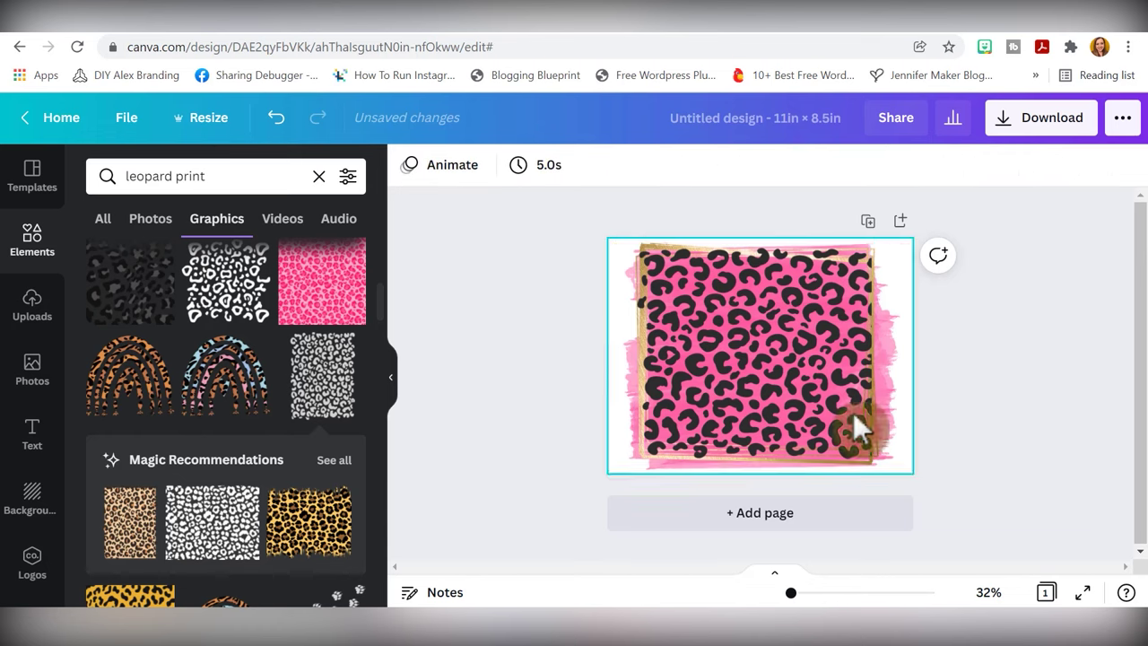
Send the leopard print one layer backward so it sits behind the gold frame
click(767, 375)
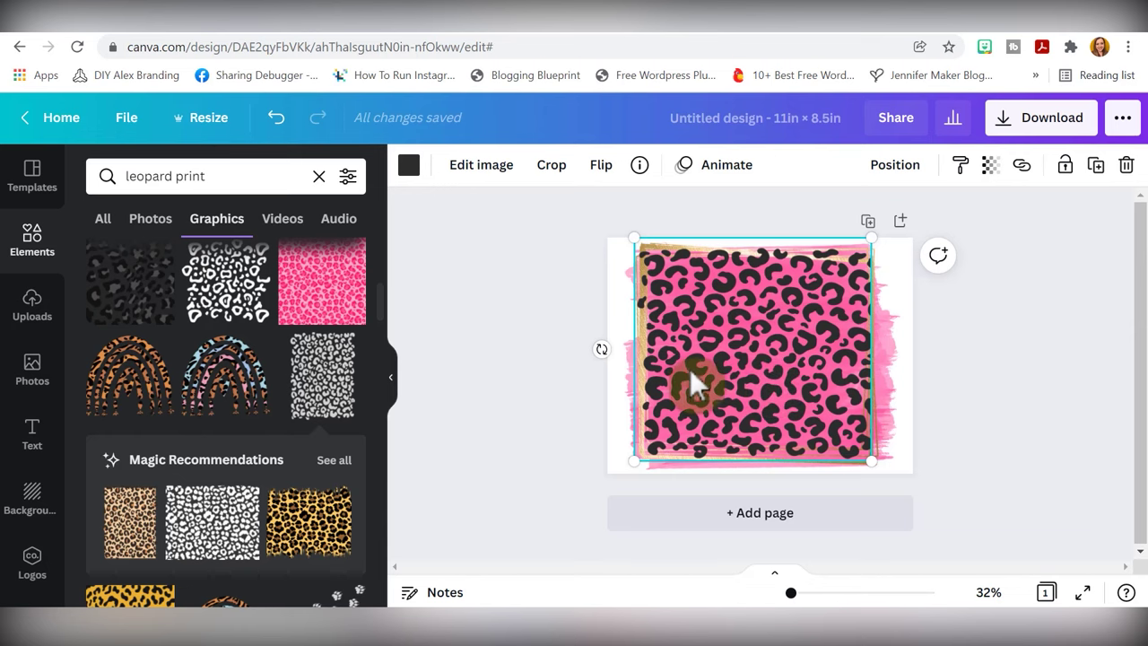
right_click(735, 369)
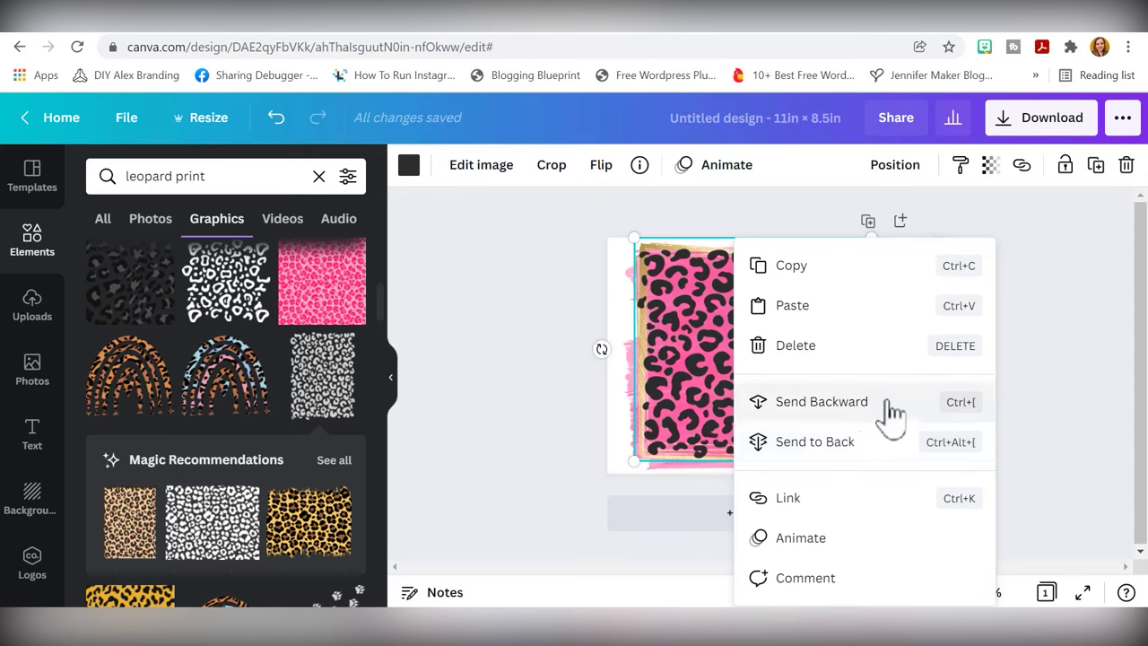
click(874, 408)
click(985, 398)
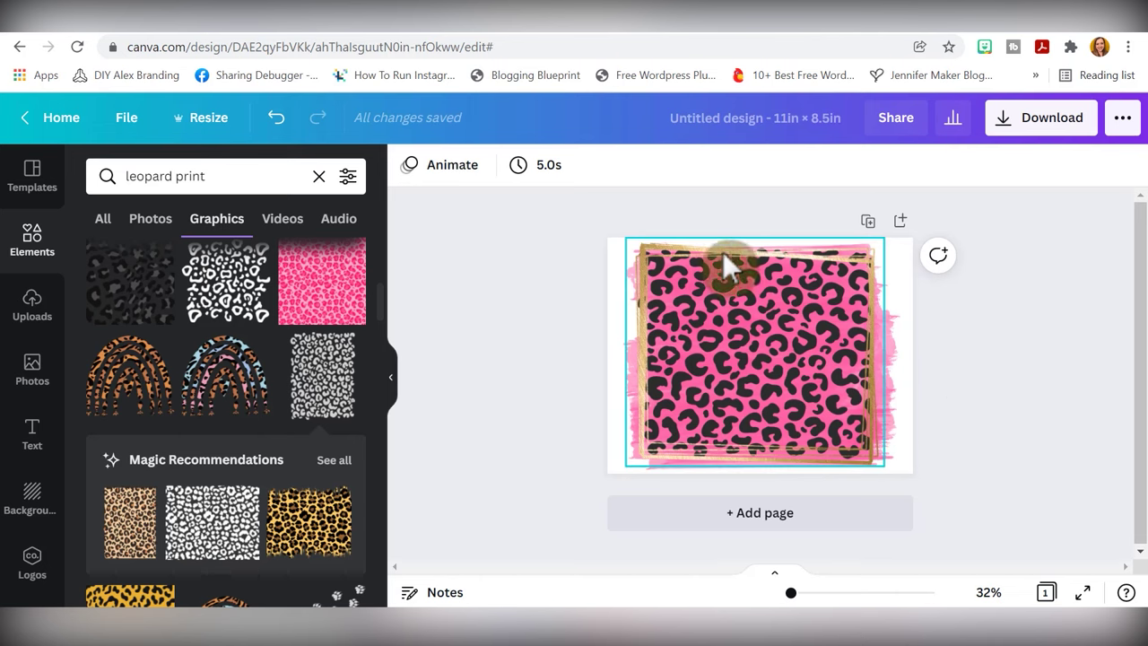
click(761, 358)
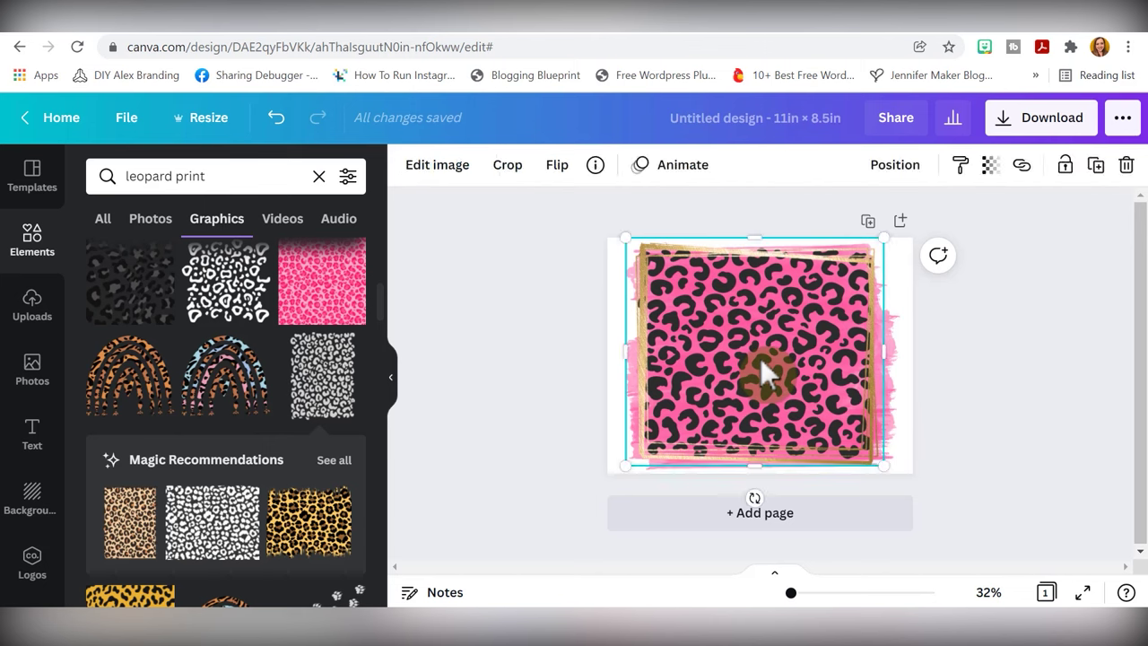
click(1001, 396)
click(754, 388)
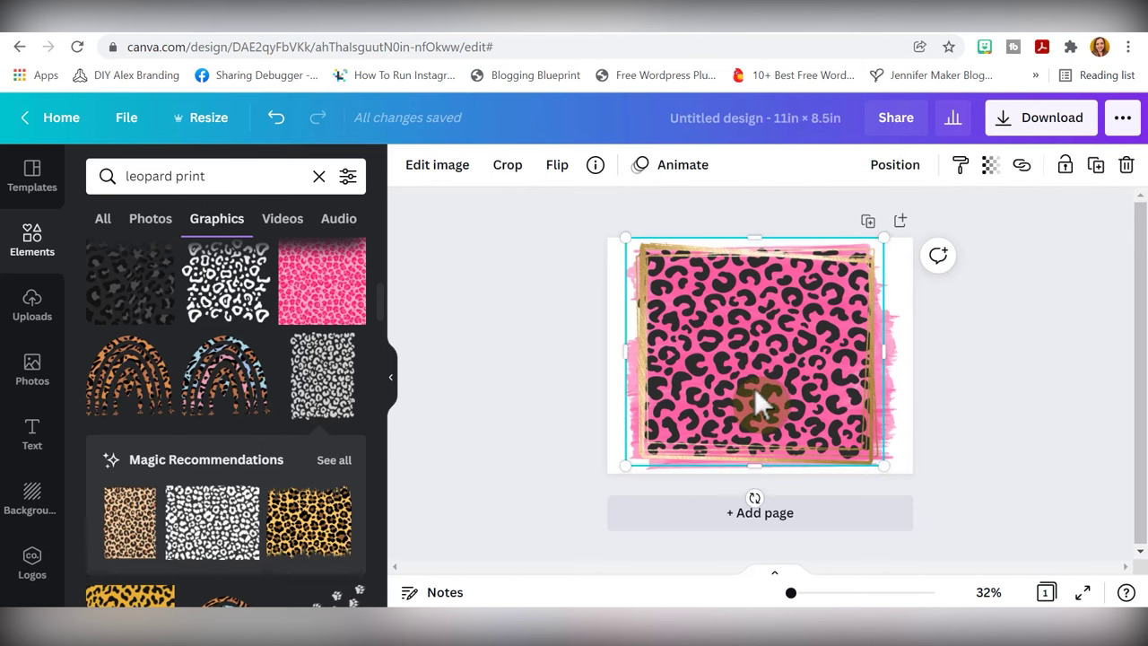
Nudge the gold frame down and back up, then send it one layer backward so it sits behind the leopard print
drag(755, 388, 755, 389)
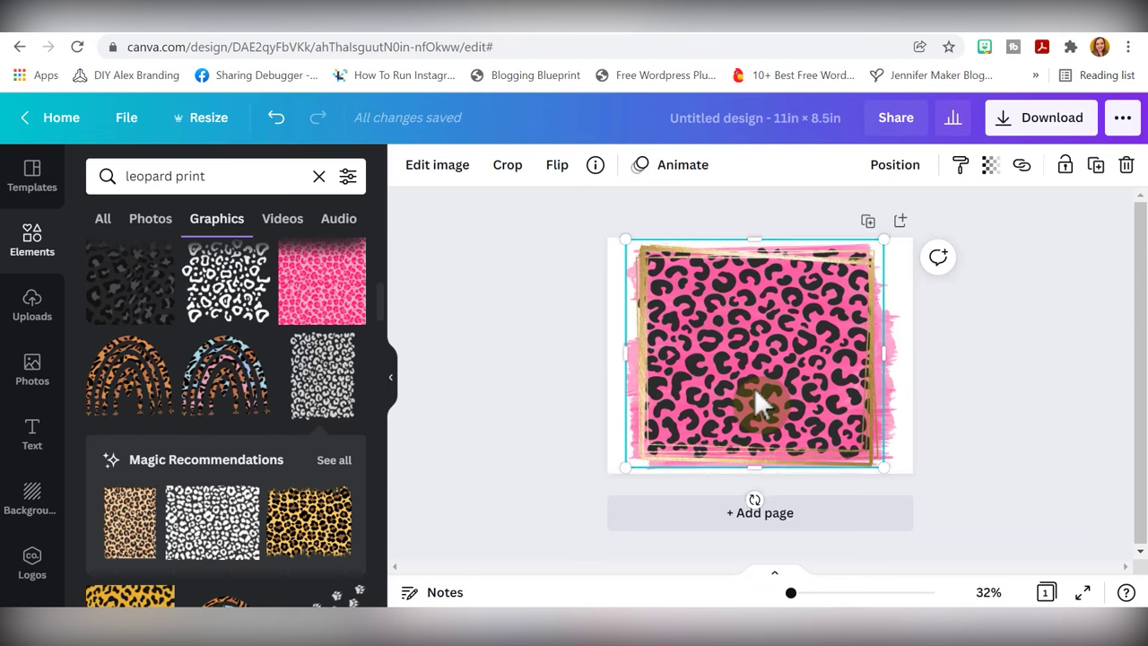
drag(754, 388, 755, 386)
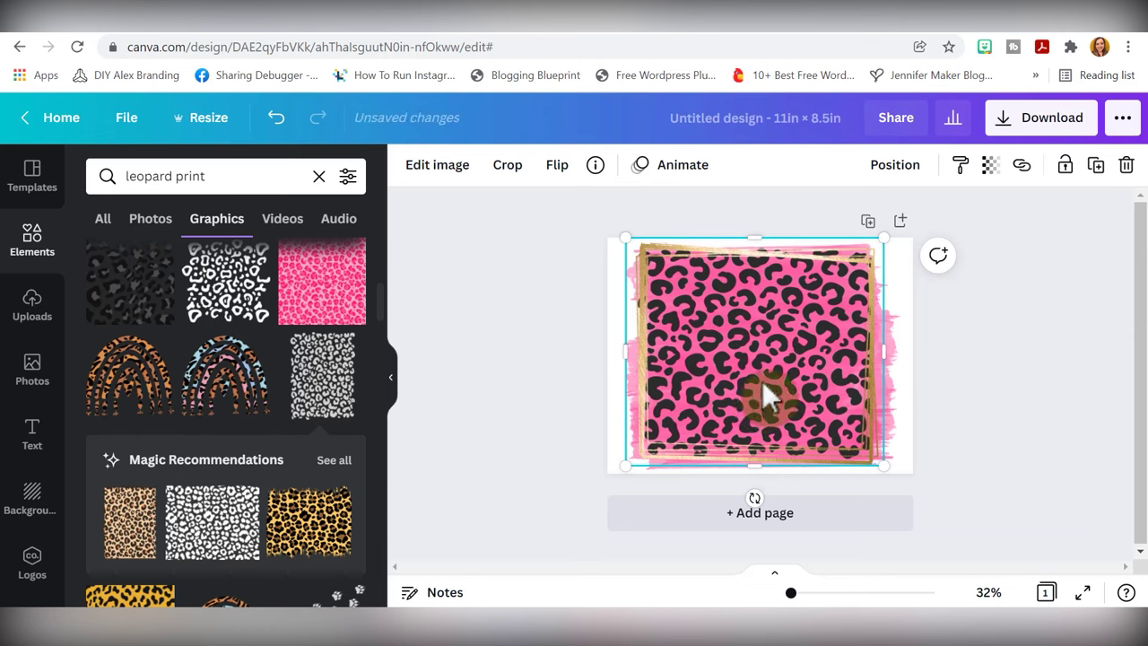
right_click(763, 380)
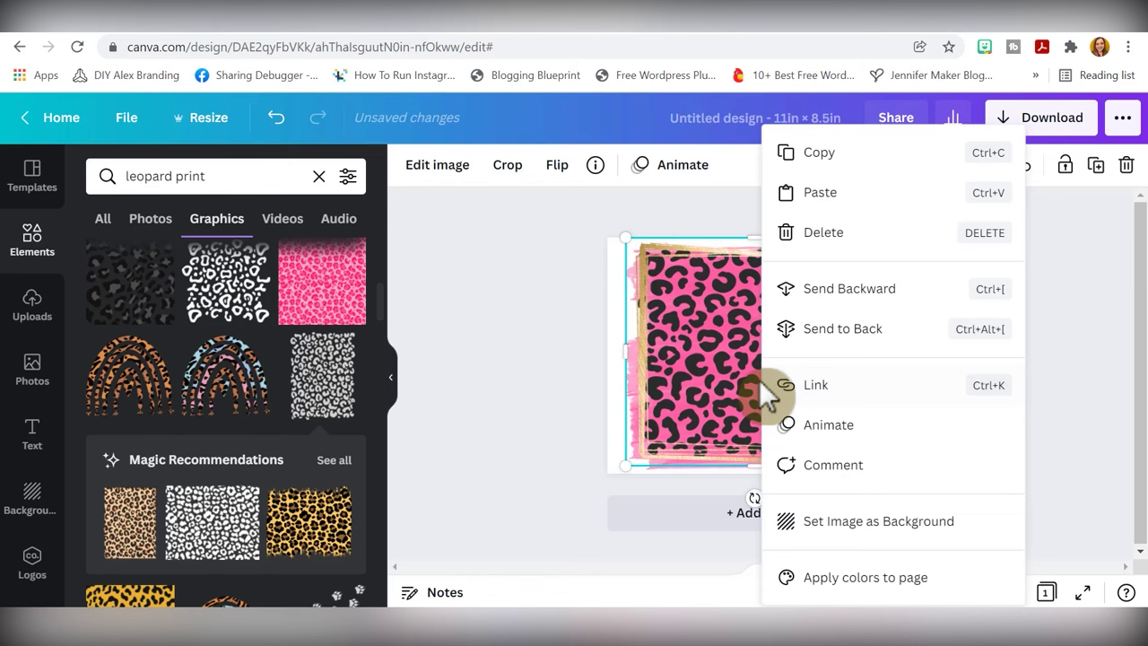
click(853, 312)
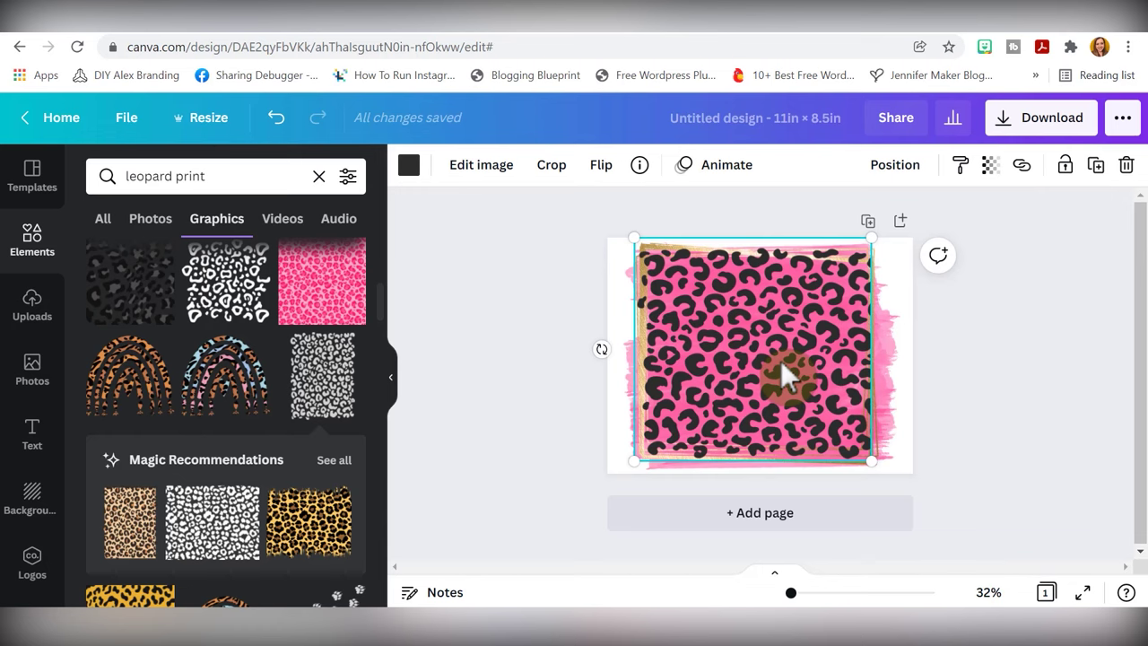
Nudge the leopard print slightly down and send it one layer backward behind the gold frame
drag(782, 363, 781, 365)
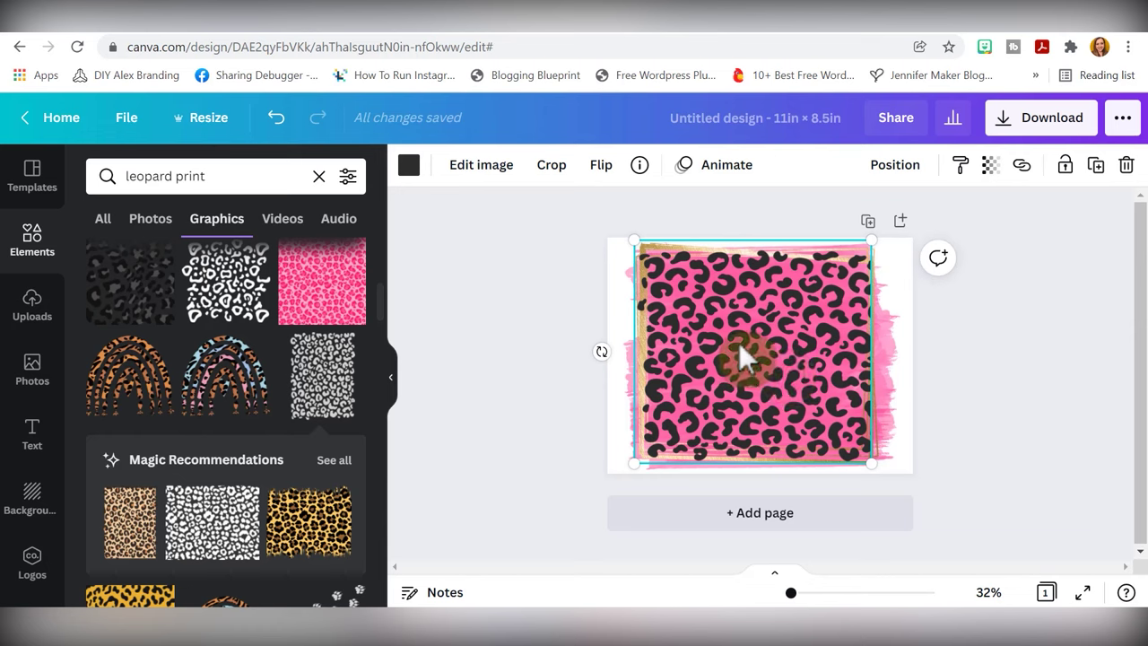
right_click(742, 350)
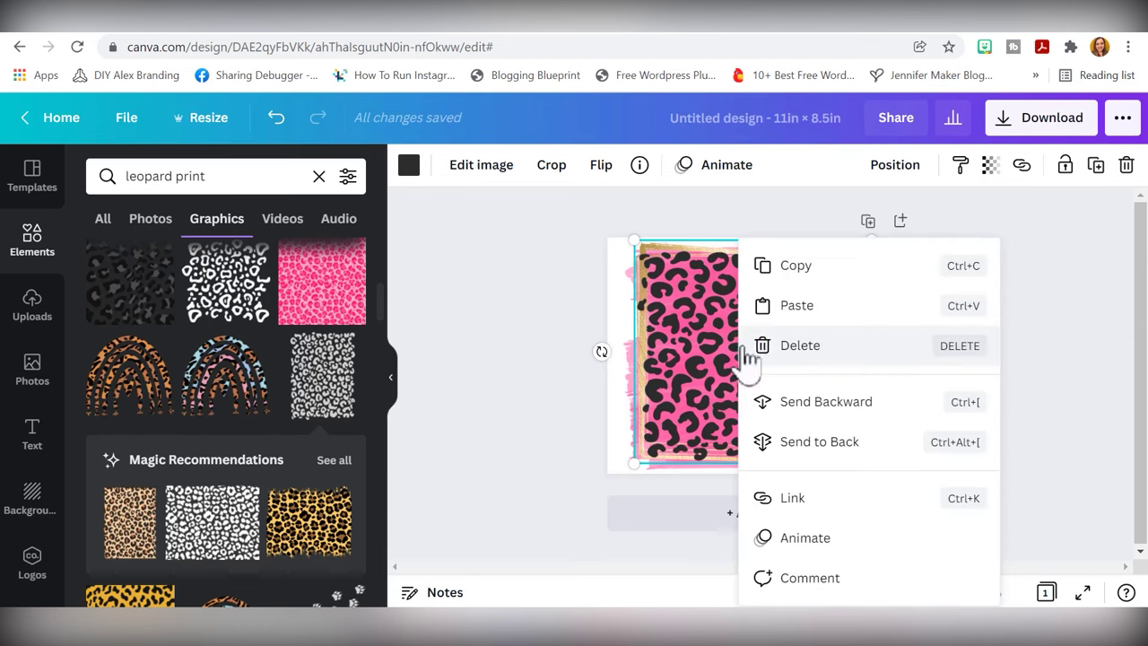
click(843, 404)
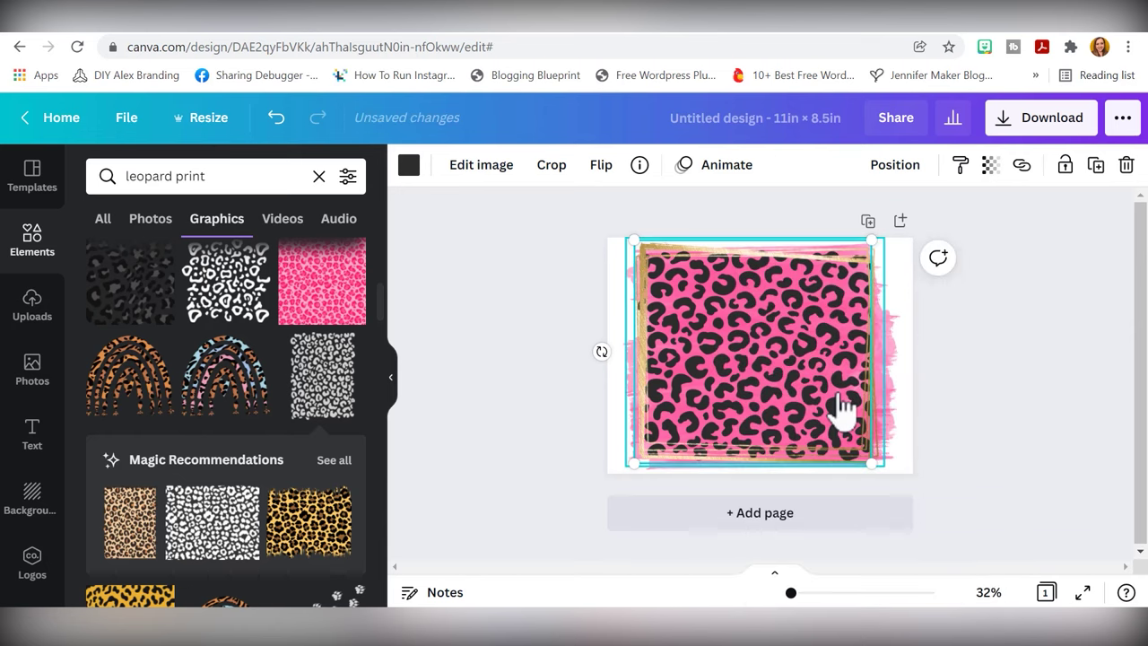
click(1029, 396)
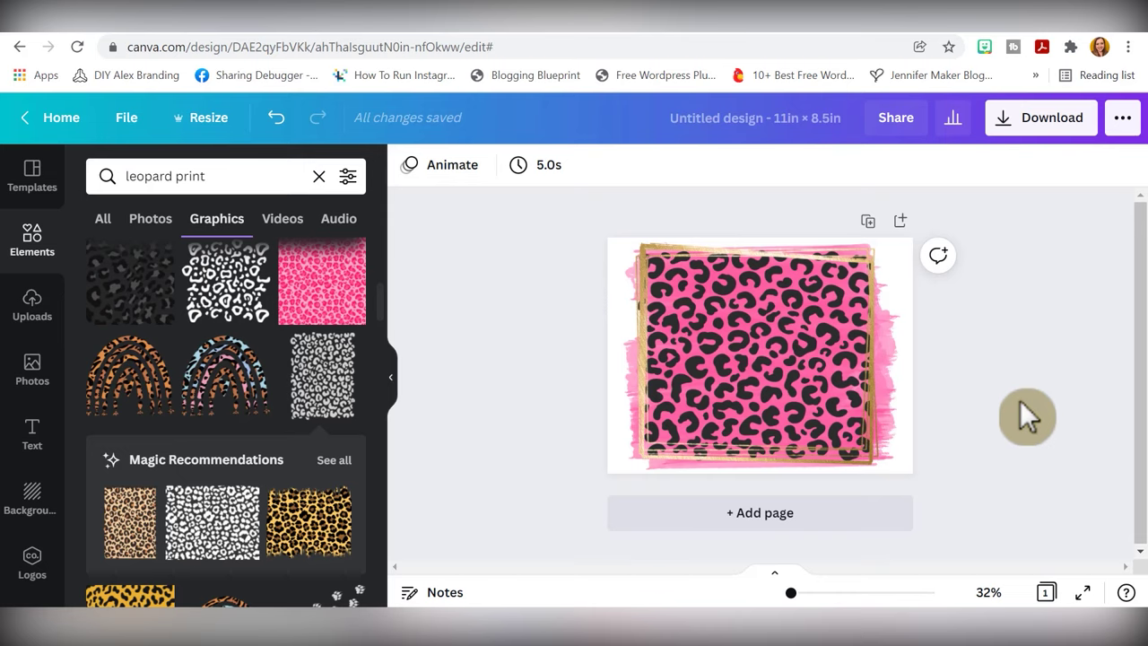
Show results of all types for the leopard print search in the elements library, then clear the search
click(33, 435)
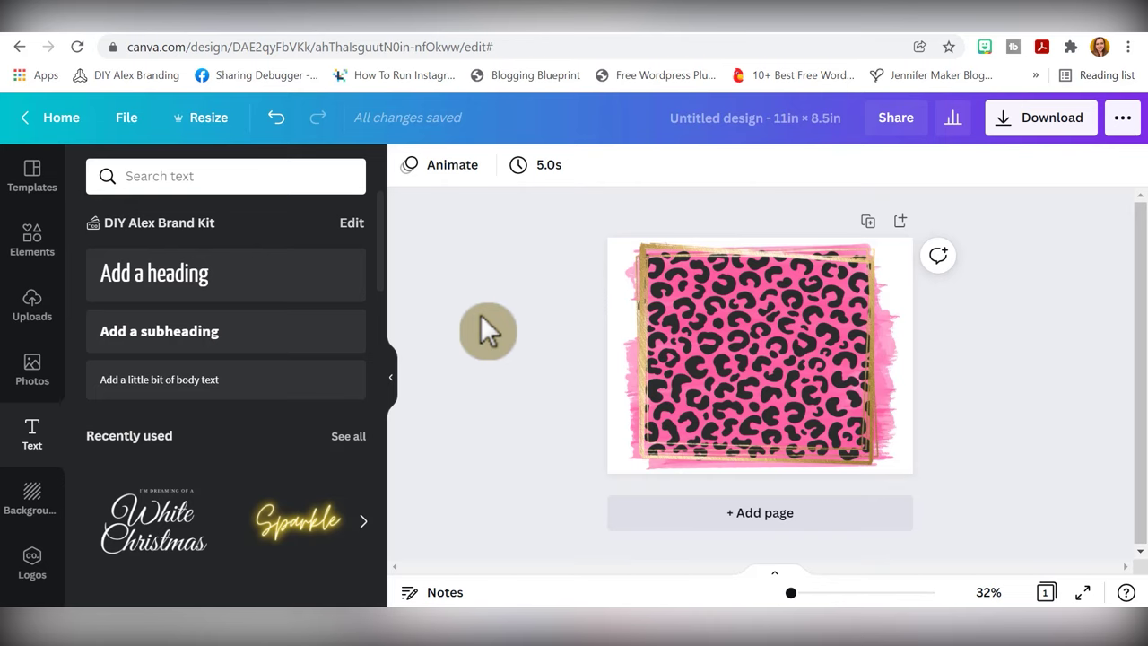
click(29, 255)
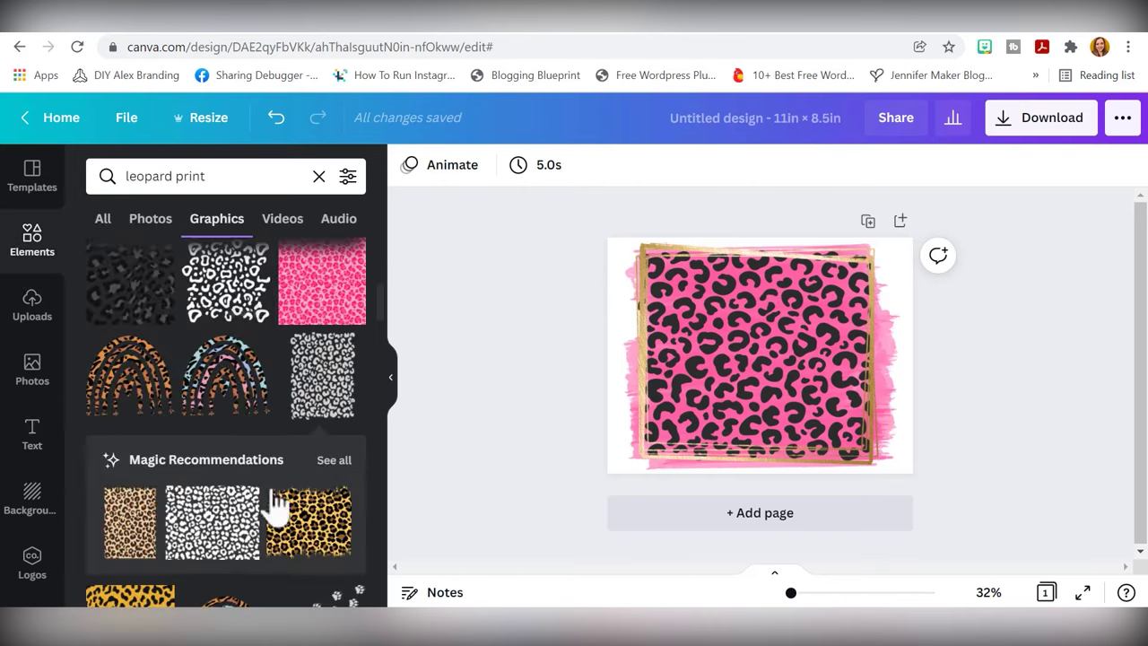
click(104, 219)
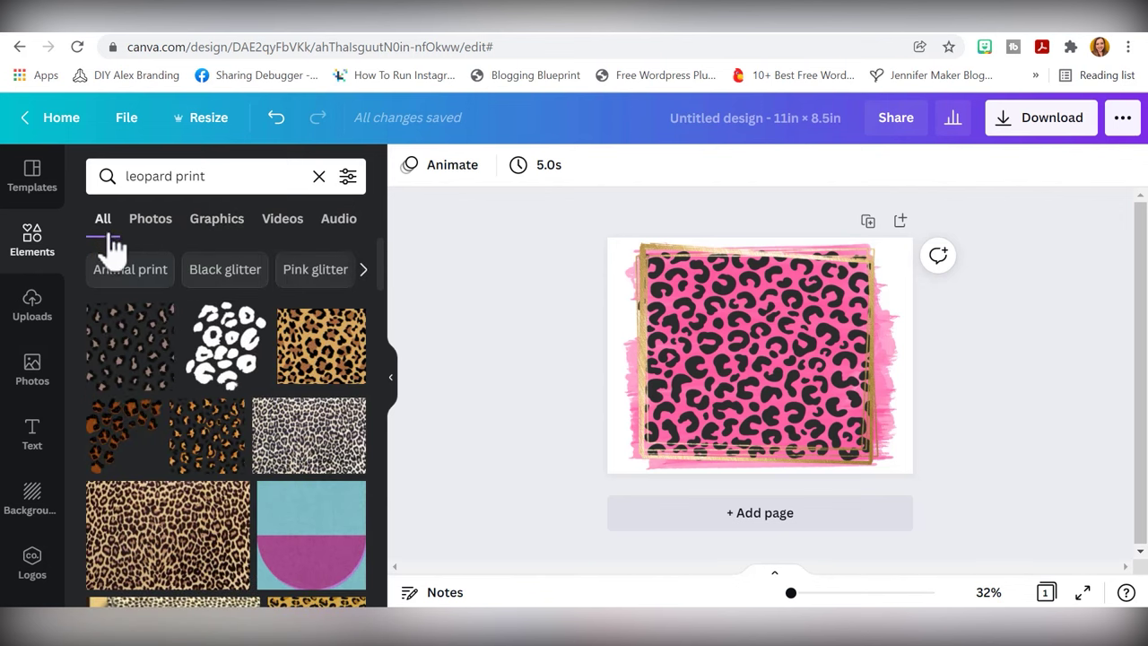
click(319, 176)
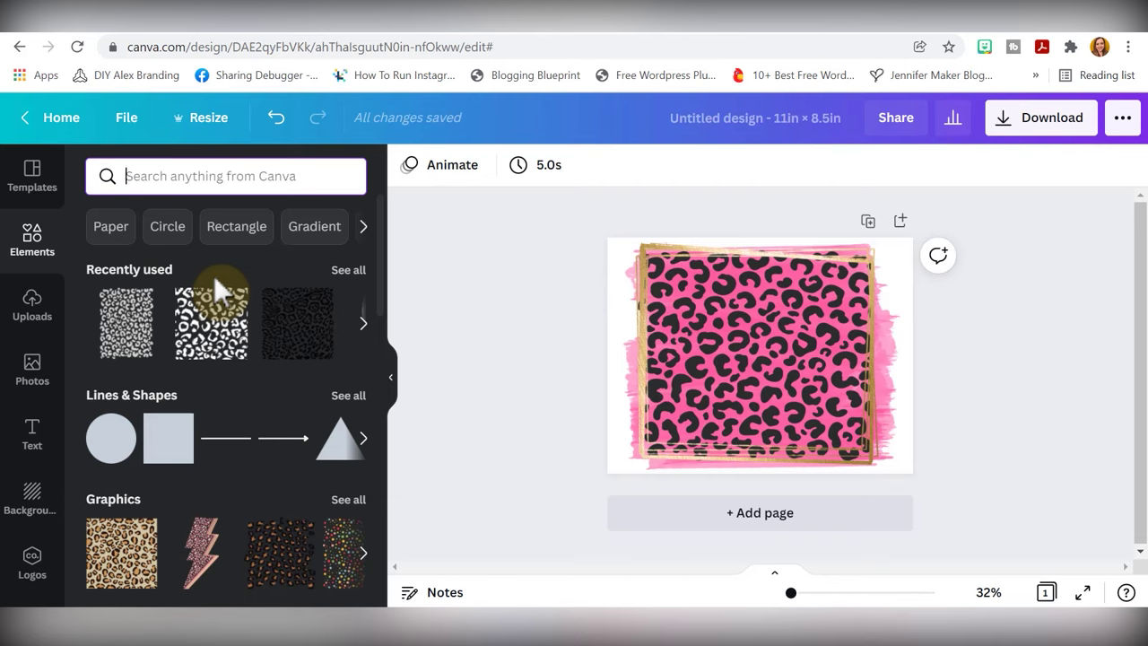
Add a heading over the leopard print and enlarge it to font size 77.3
click(34, 443)
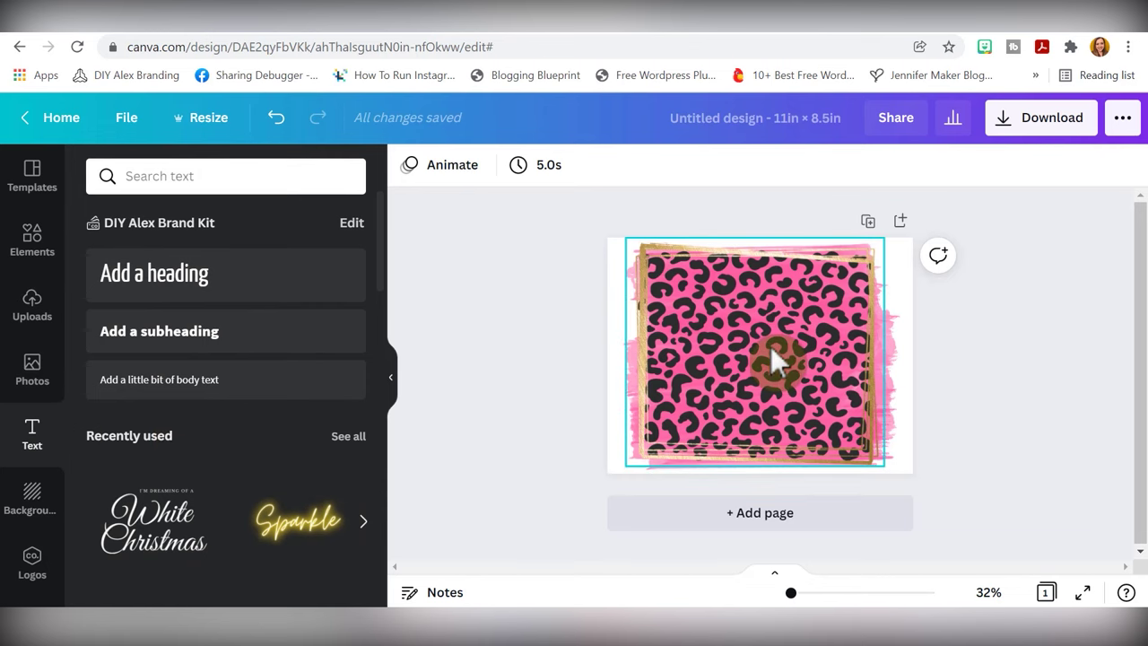
scroll(233, 449, down, 2)
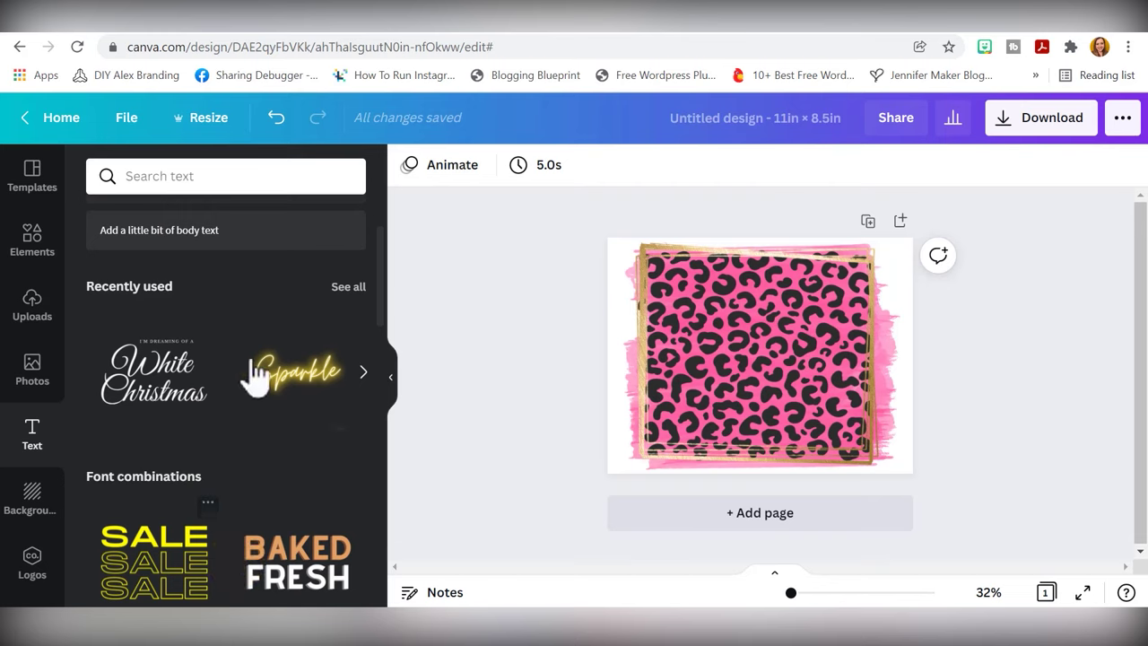
scroll(256, 359, down, 4)
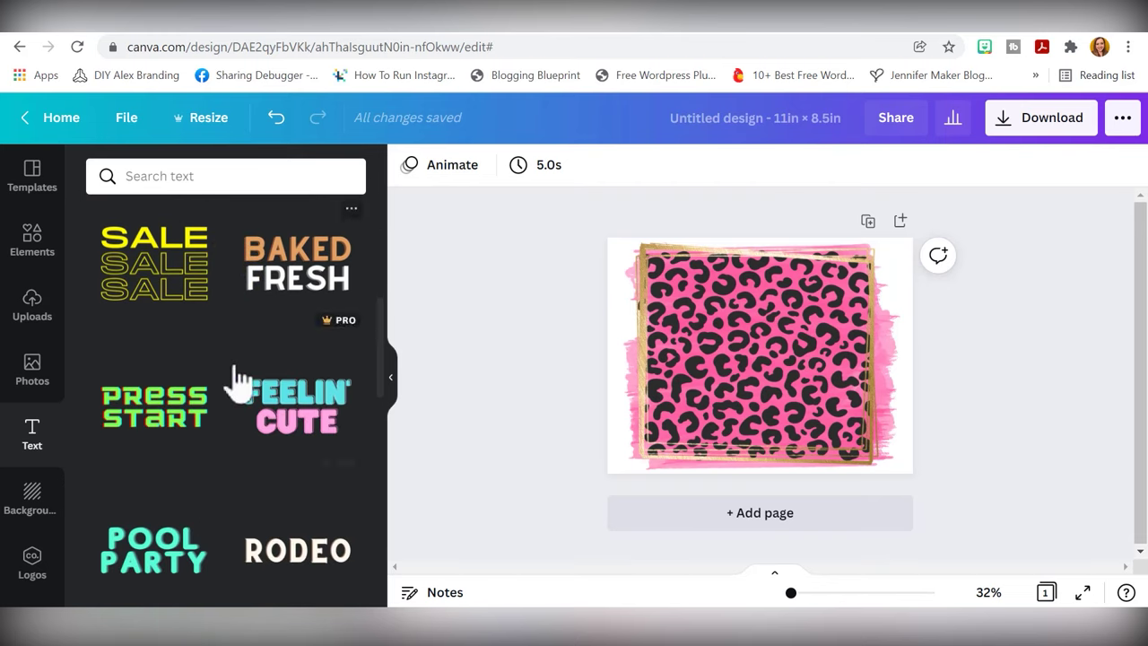
scroll(225, 399, down, 1)
scroll(225, 404, up, 5)
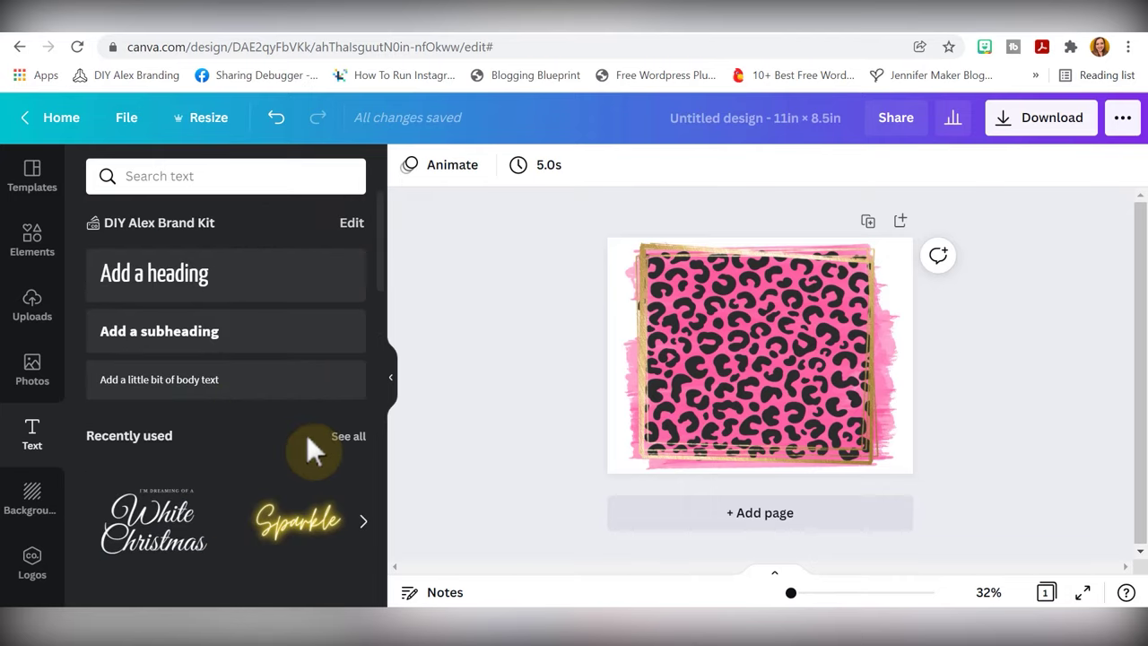
click(203, 302)
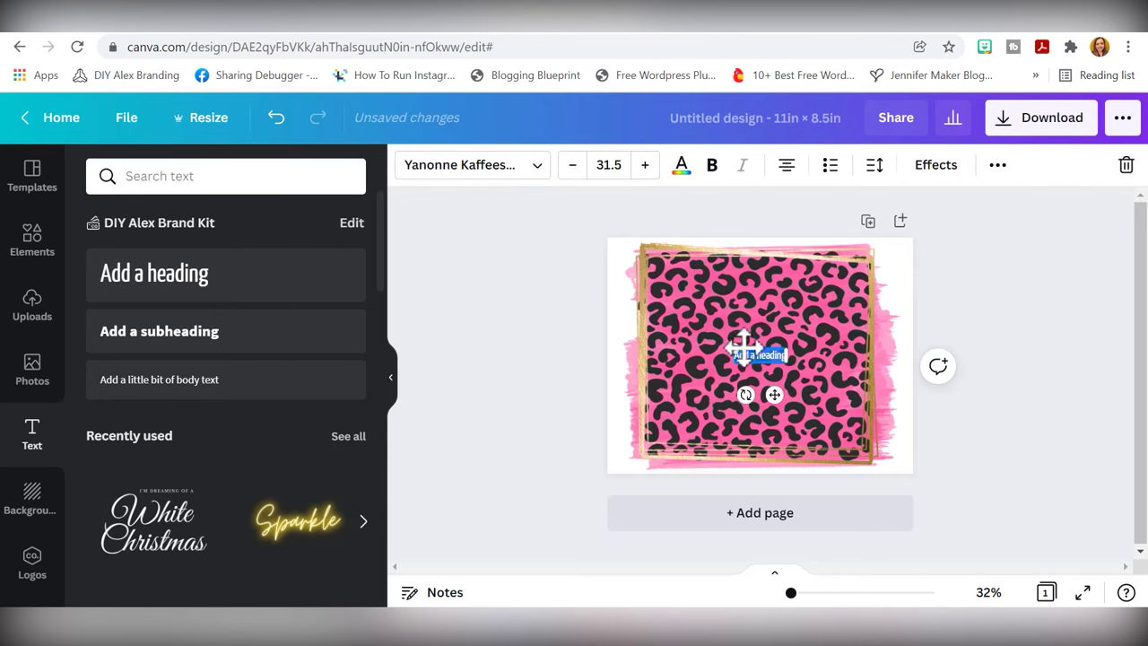
drag(726, 338, 660, 324)
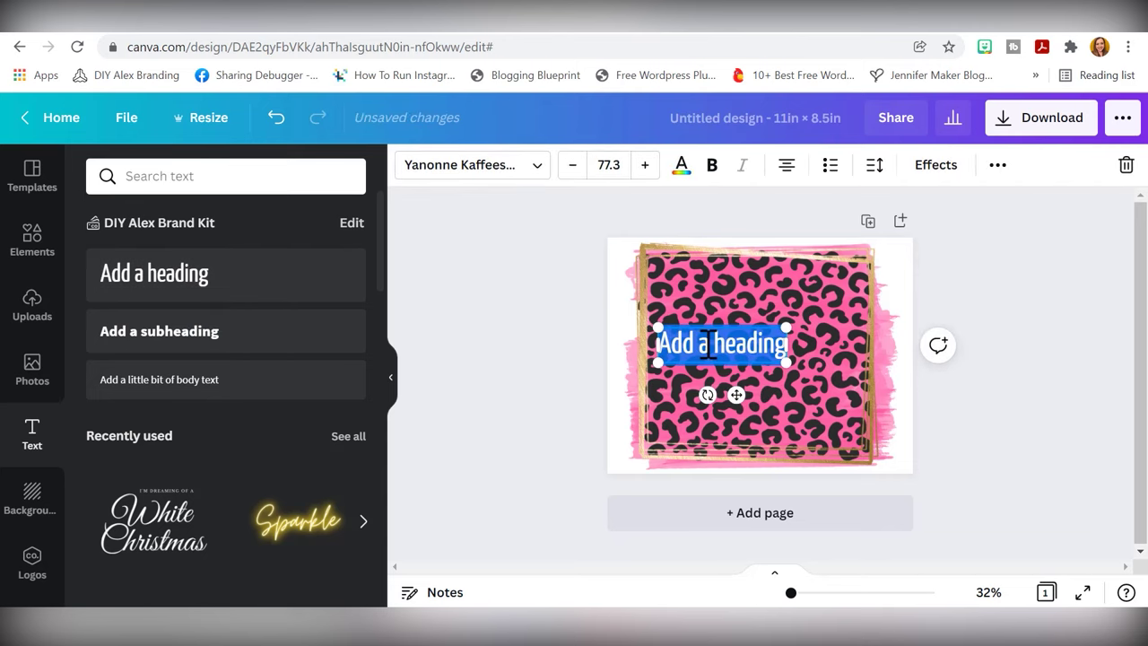
Replace the heading's placeholder text with "Classy"
click(718, 350)
double_click(755, 333)
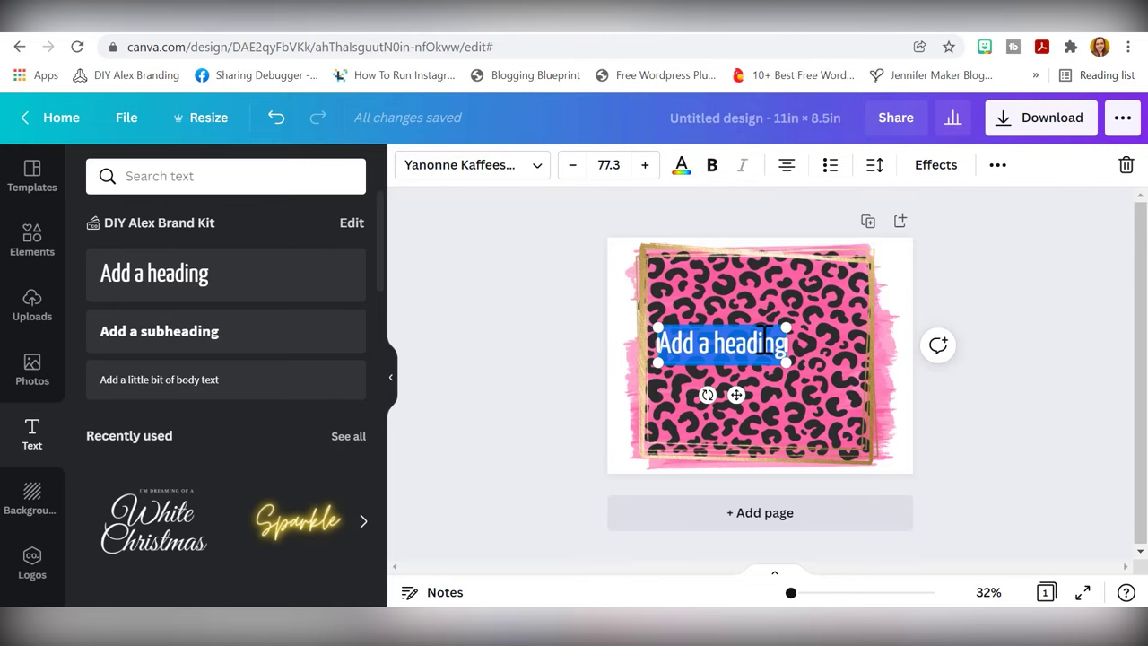
key(BackSpace)
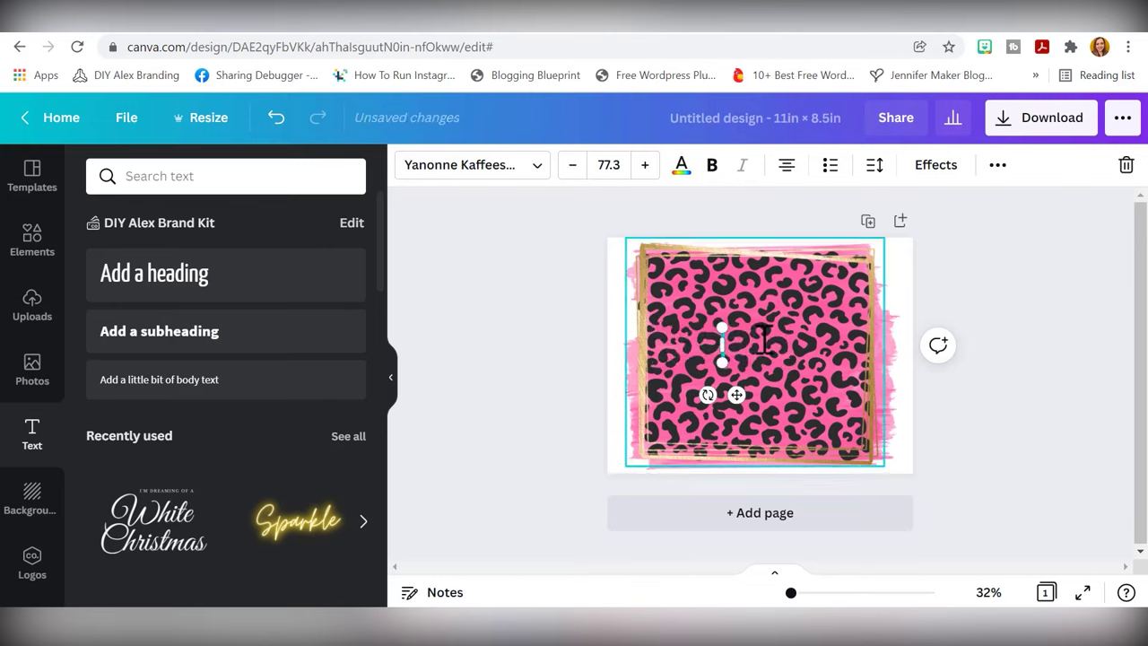
text(Hi)
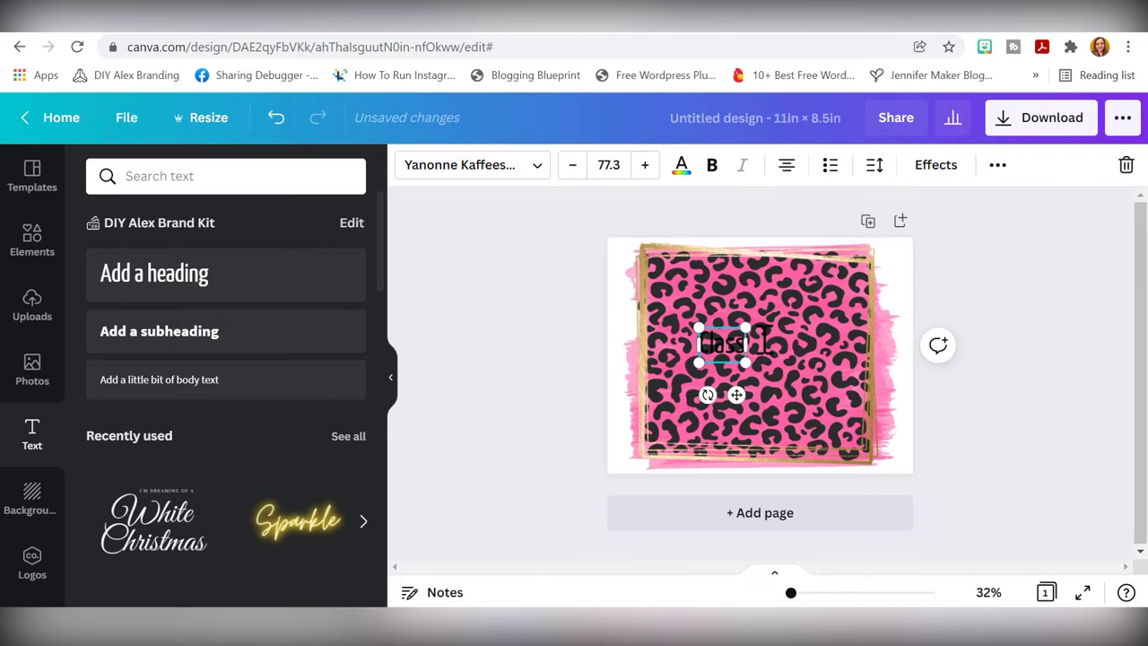
text(y)
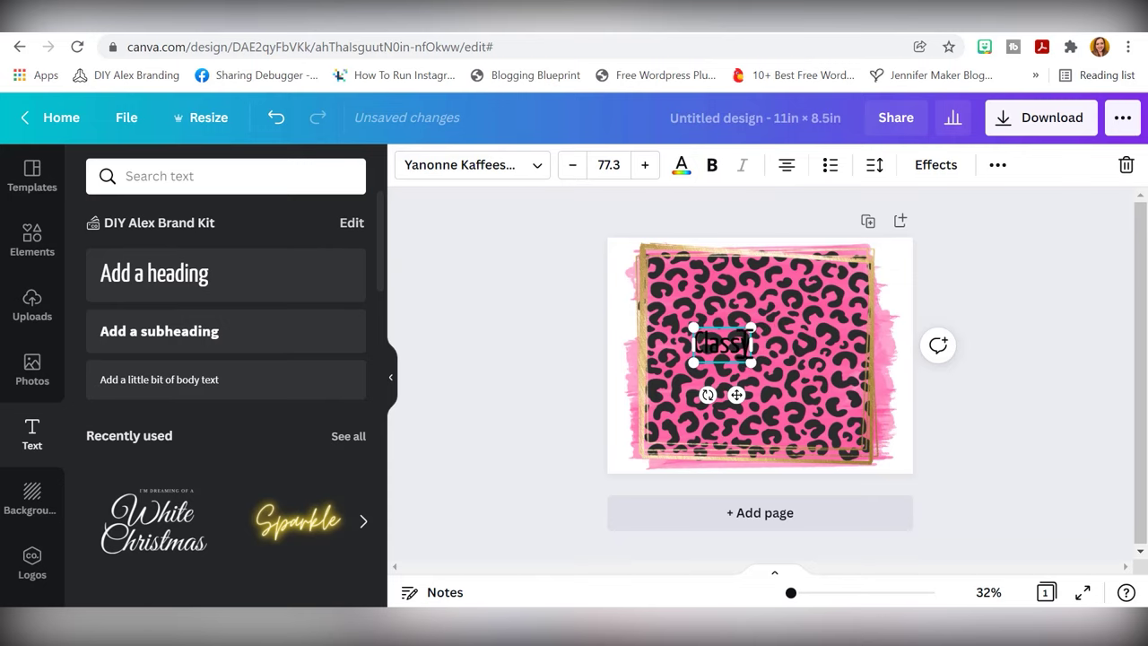
Enlarge the "Classy" text to font size 121
drag(750, 342, 686, 347)
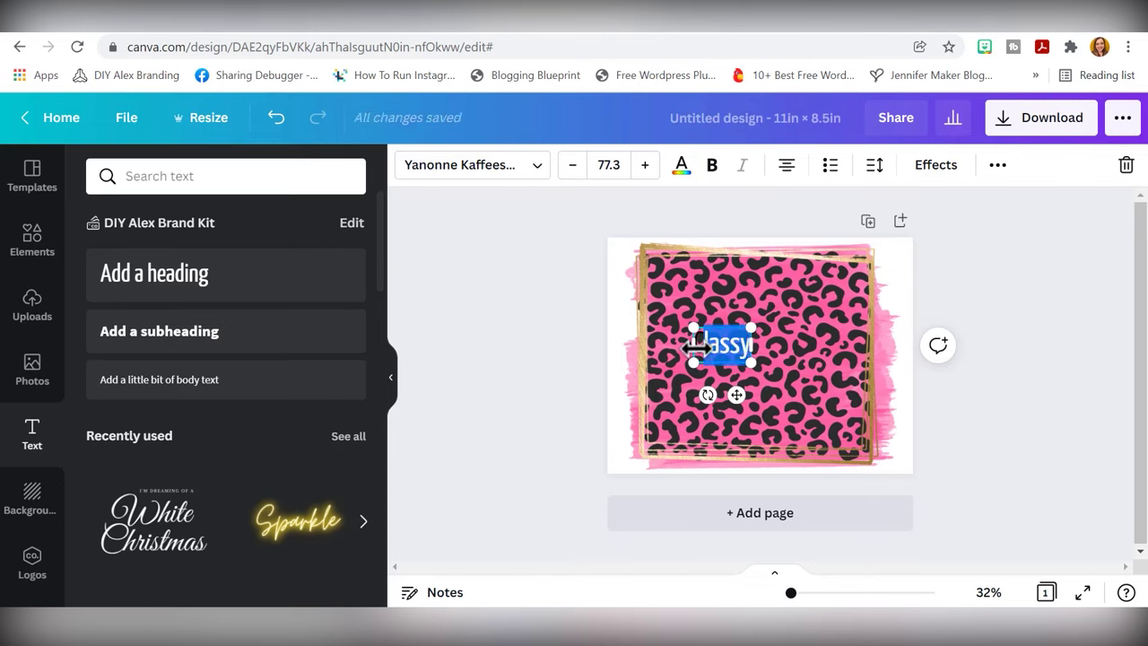
click(745, 347)
drag(750, 344, 688, 347)
click(706, 346)
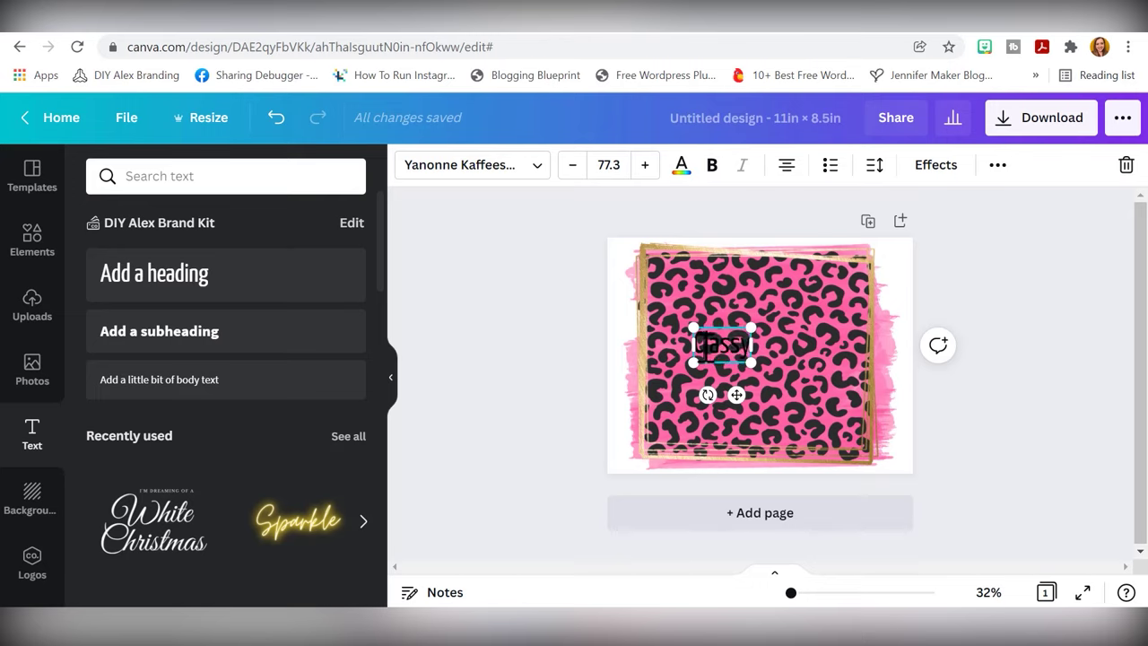
drag(688, 325, 763, 339)
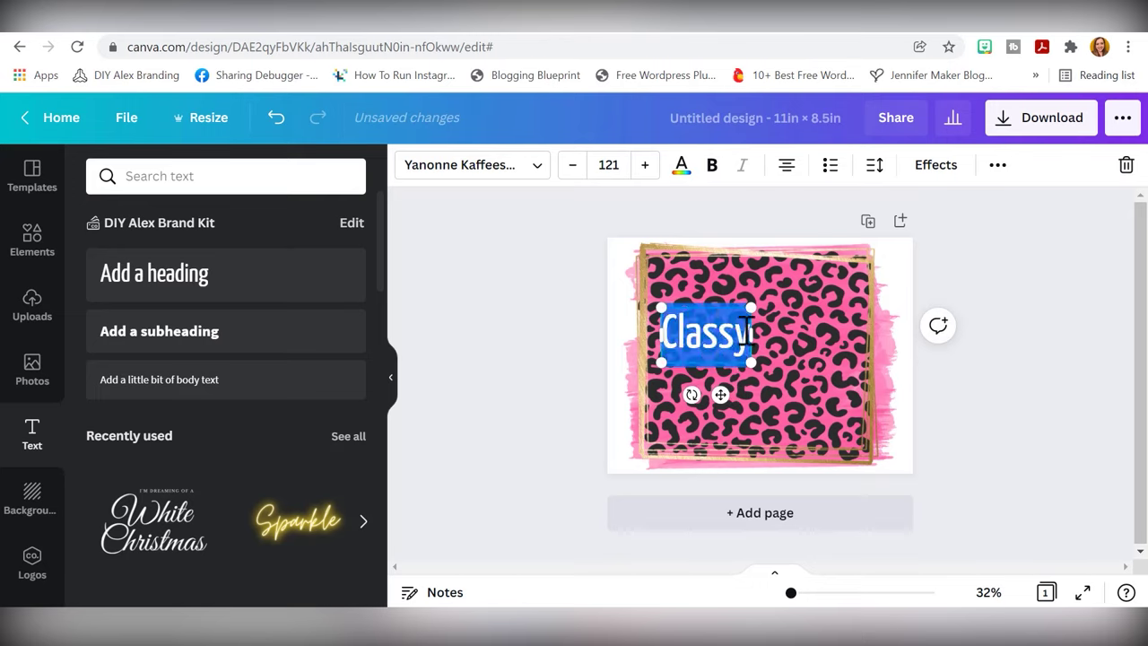
Change the "Classy" text colour to white
click(681, 166)
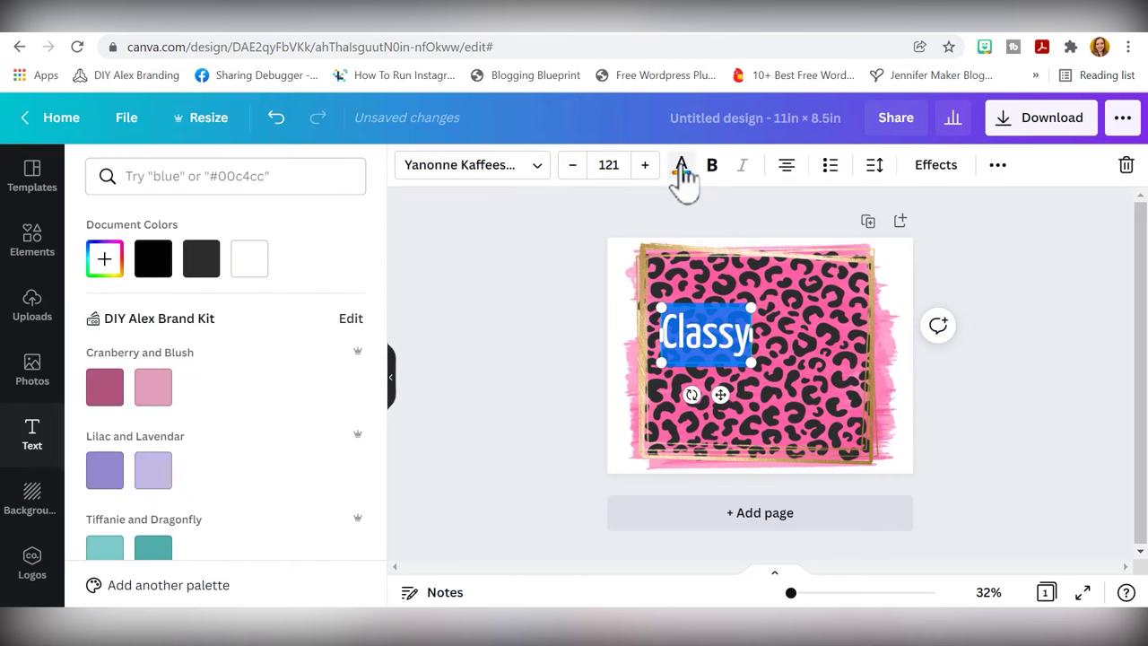
click(250, 261)
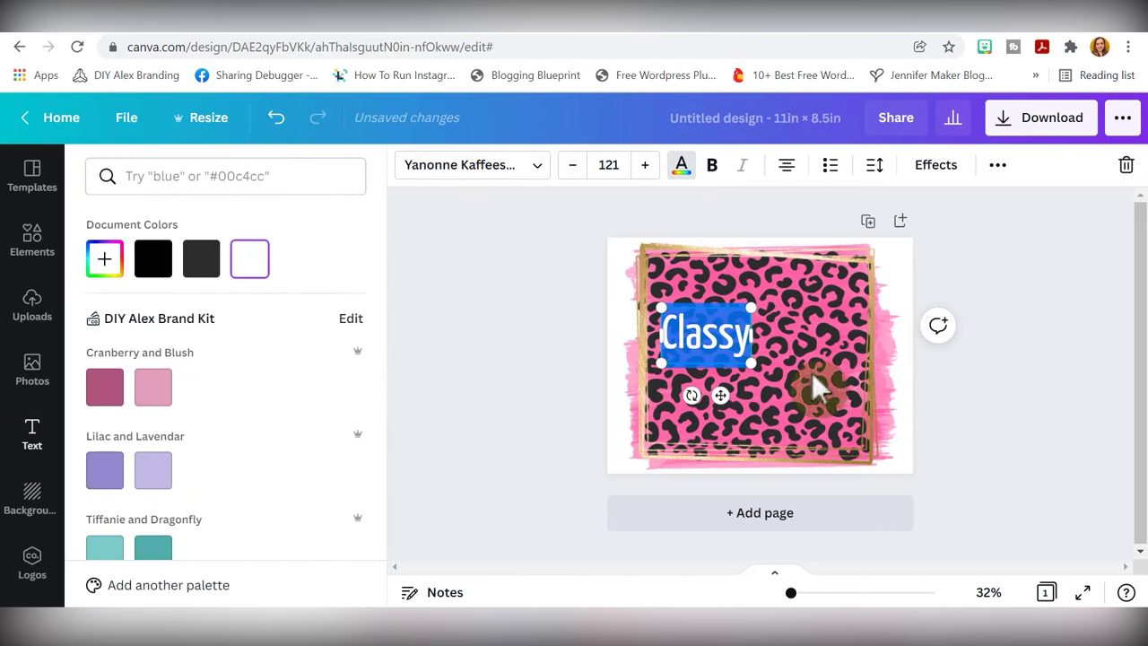
click(725, 351)
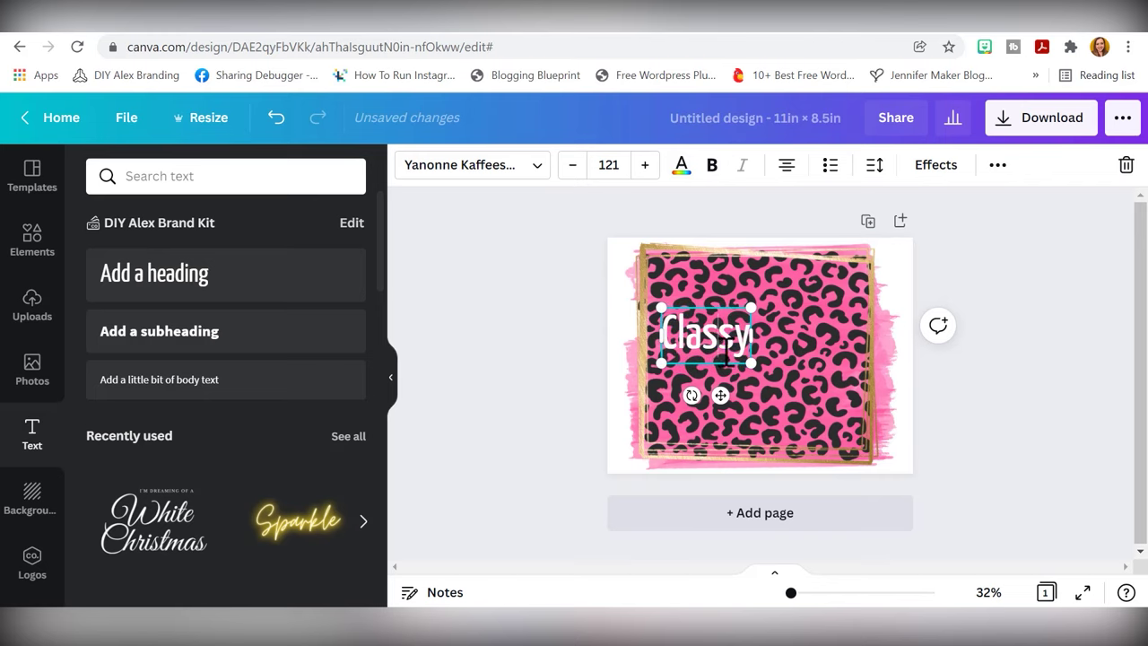
Move the "Classy" text up to the top centre of the gold frame
drag(718, 337, 743, 289)
click(576, 345)
click(693, 334)
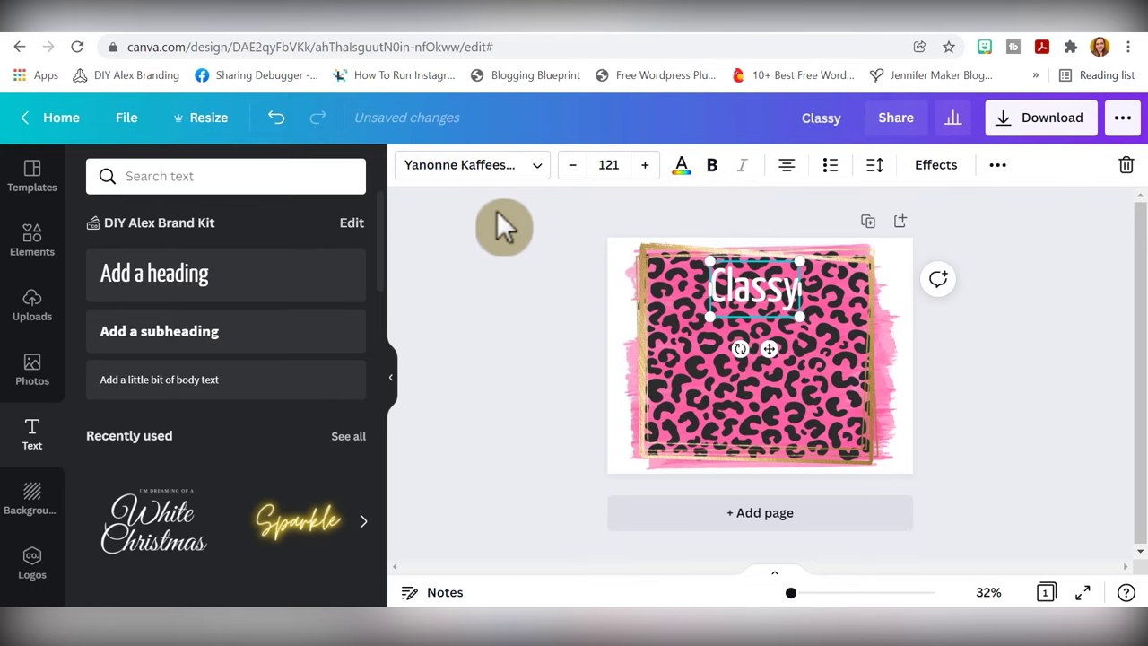
Start uploading a custom font to the DIY Alex Brand Kit's brand fonts
click(537, 167)
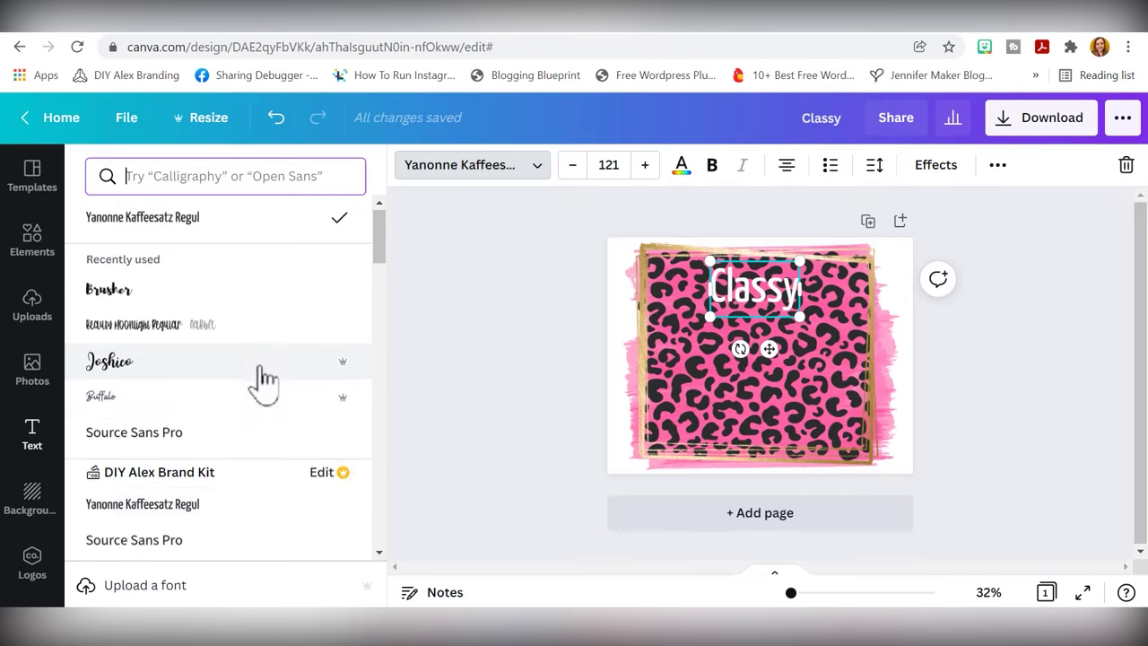
scroll(263, 382, down, 5)
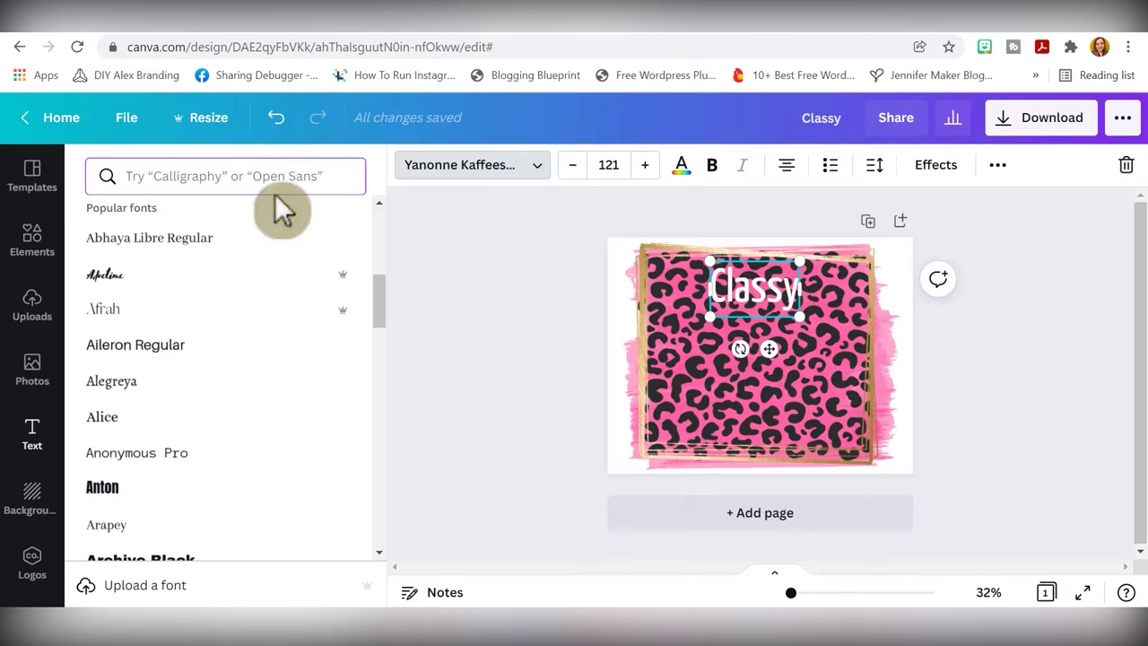
click(202, 588)
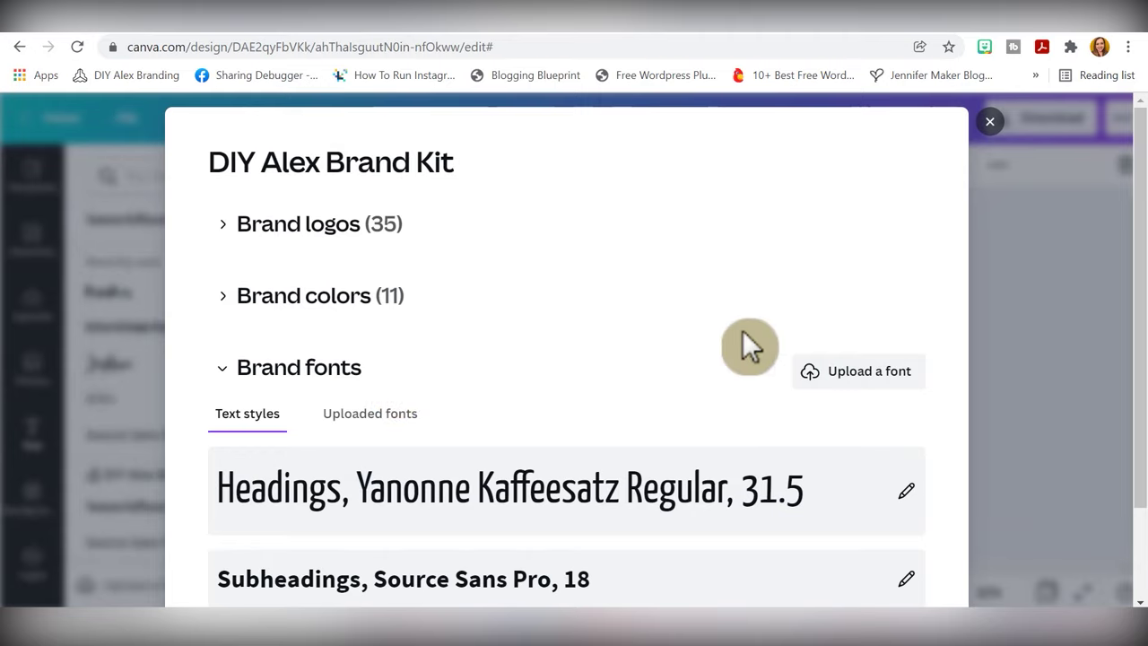
click(877, 388)
Browse to the Fonts folder inside Craft Files on the DIYAlex (F:) drive
scroll(77, 277, up, 4)
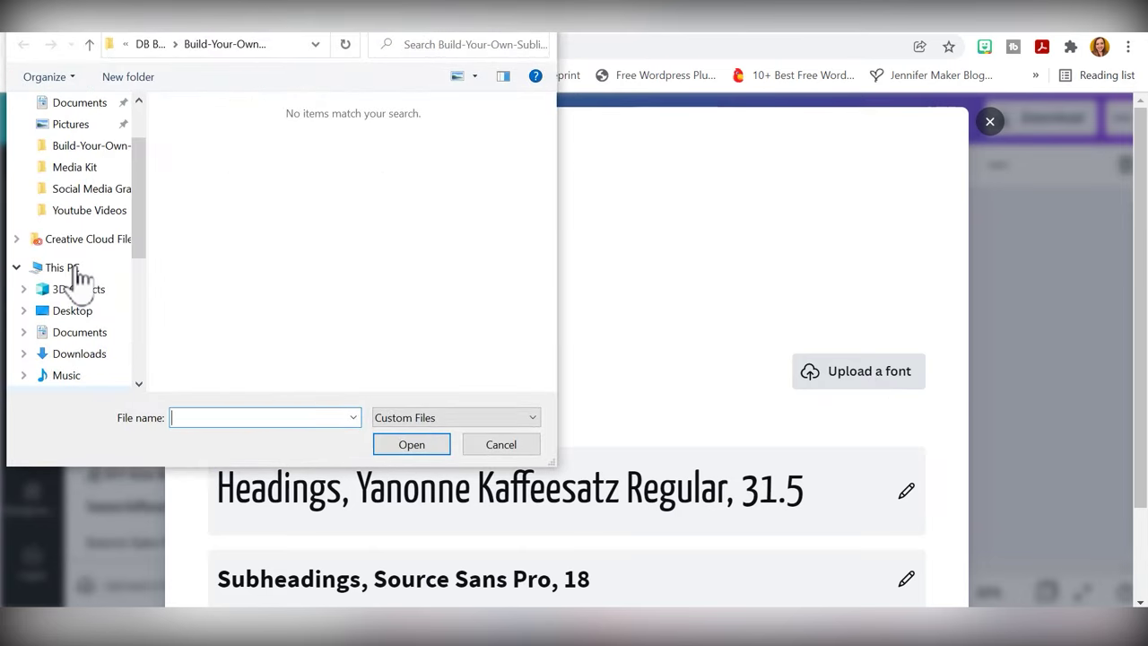
scroll(73, 256, down, 3)
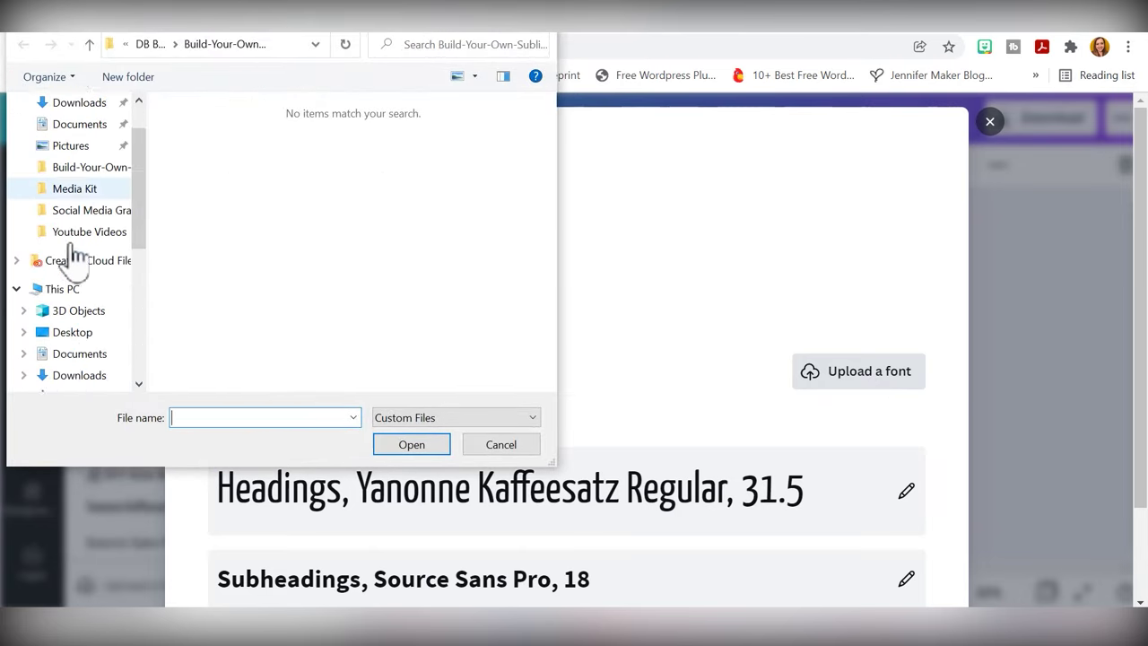
scroll(74, 251, down, 3)
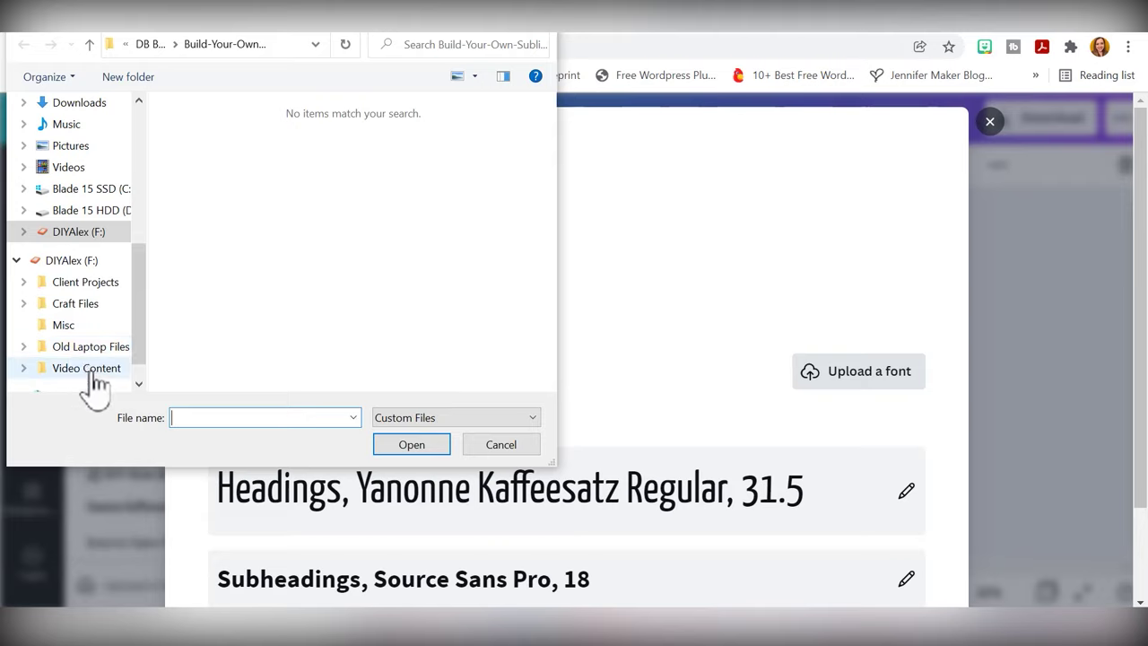
click(86, 305)
double_click(217, 187)
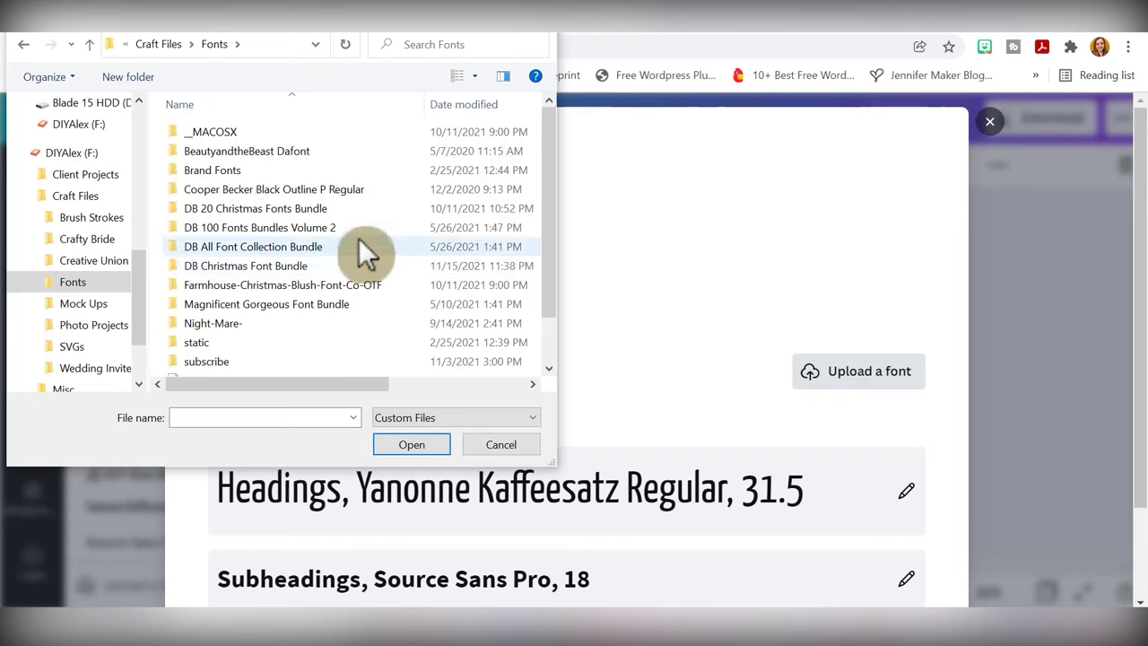
Open the 2020 Fonts folder within DB 100 Fonts Bundles Volume 2's 100-Font-Bundle-Dixie-Type-Co folder
scroll(354, 147, down, 1)
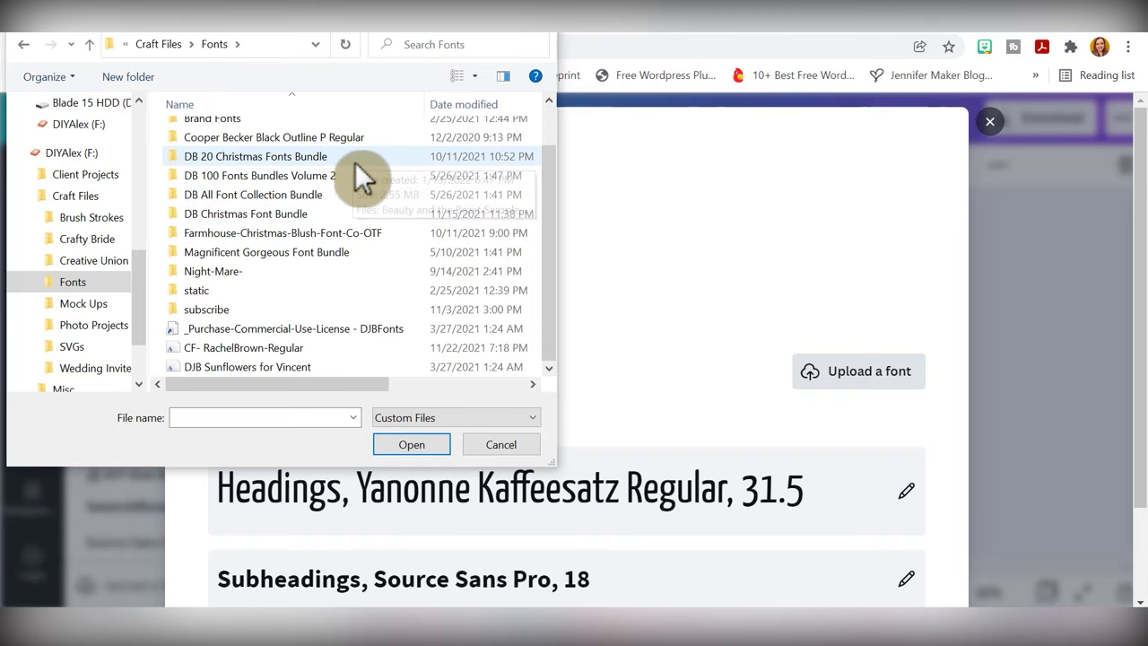
scroll(354, 161, up, 1)
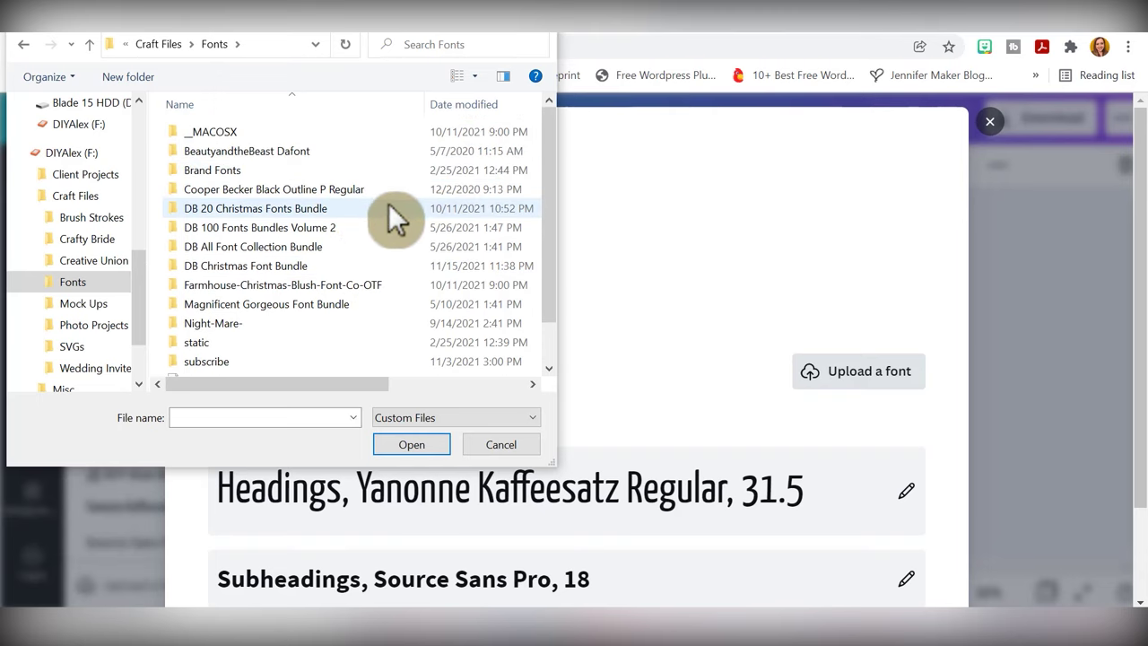
double_click(351, 230)
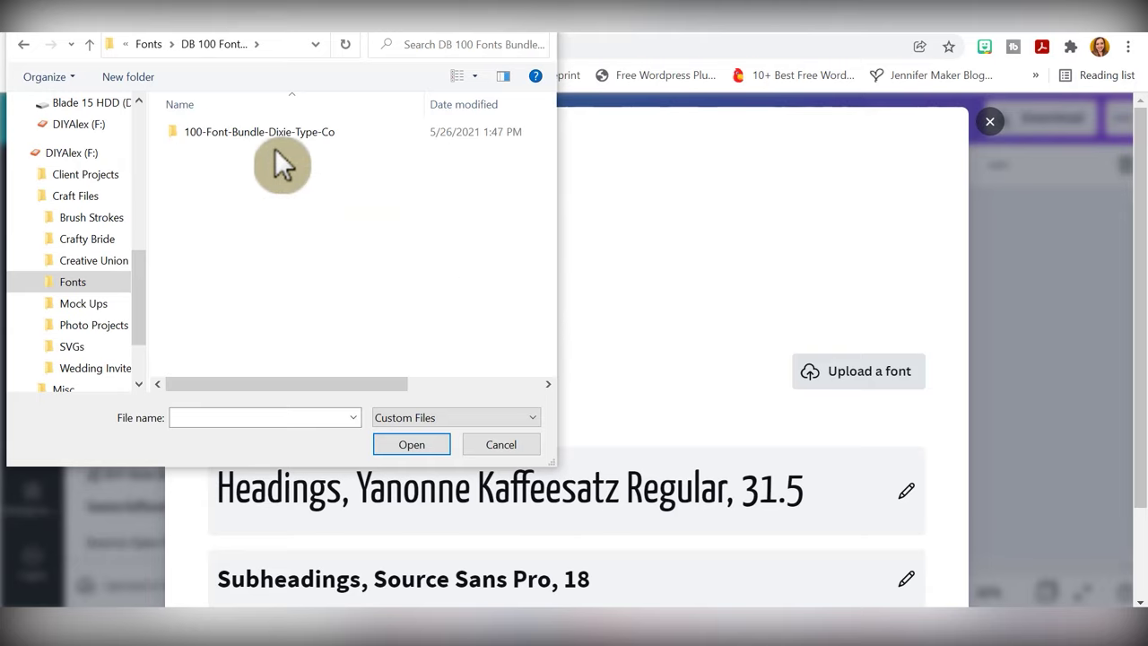
double_click(280, 130)
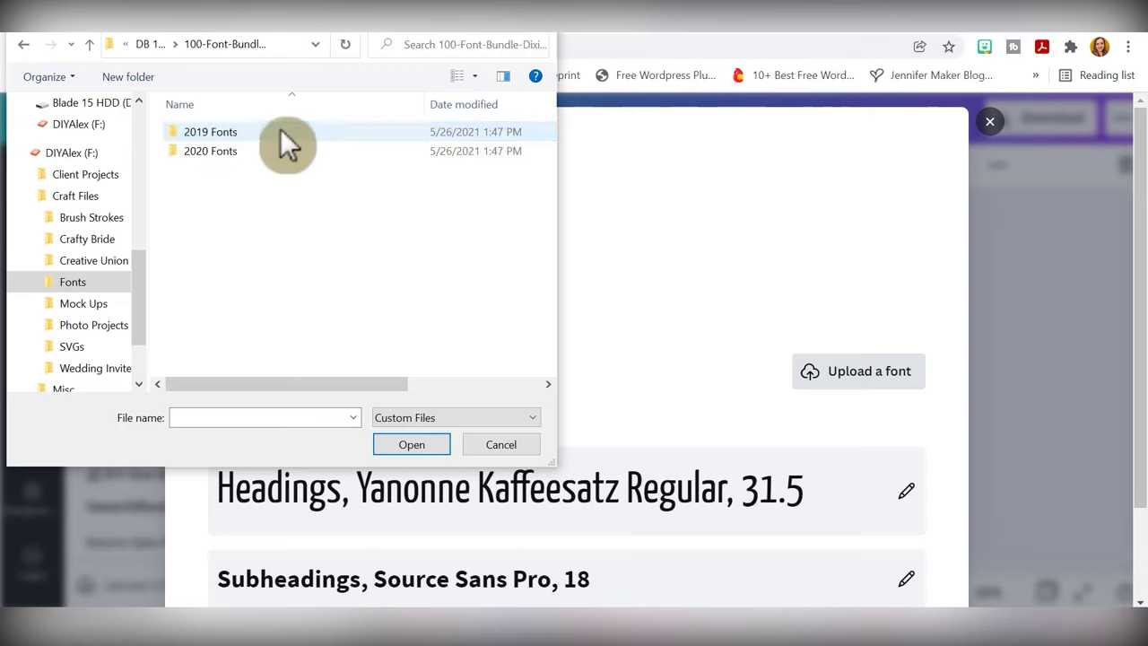
double_click(237, 149)
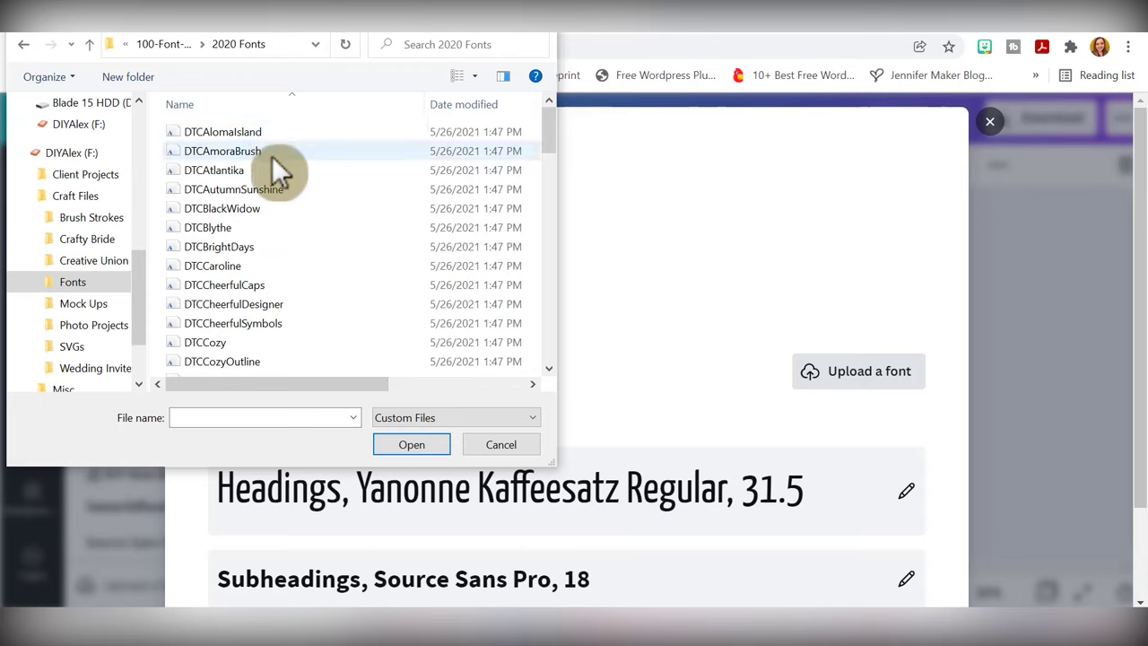
Upload DTCJustPeachy.otf to the brand fonts, acknowledging the right to use it, and close the brand kit
scroll(275, 154, down, 3)
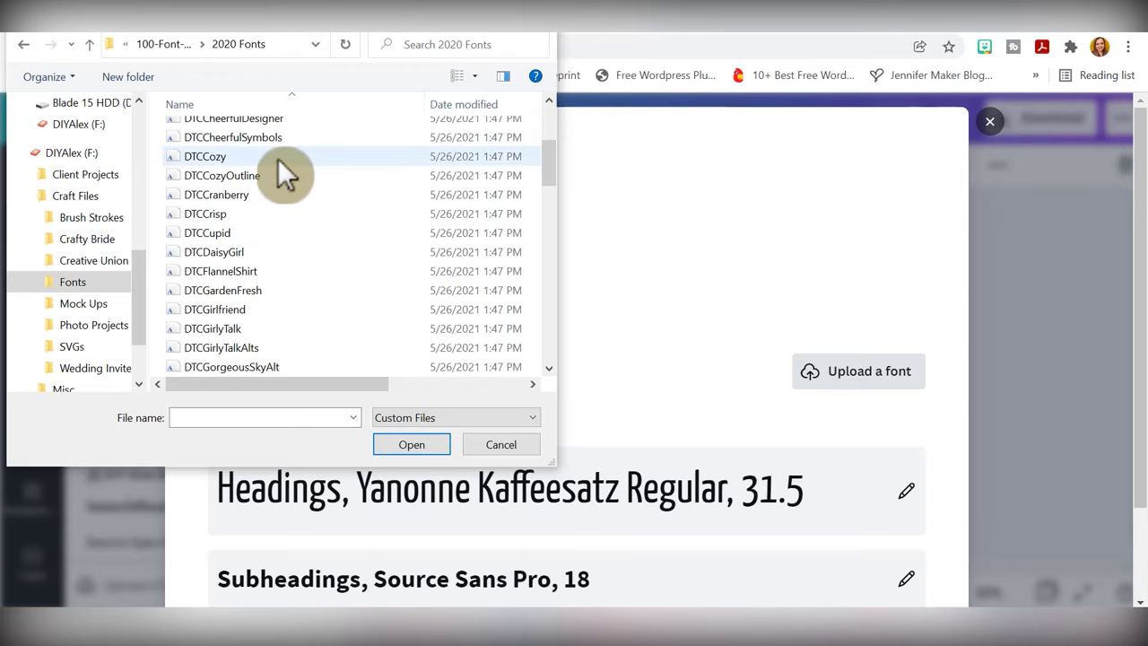
scroll(277, 161, down, 2)
scroll(278, 158, down, 2)
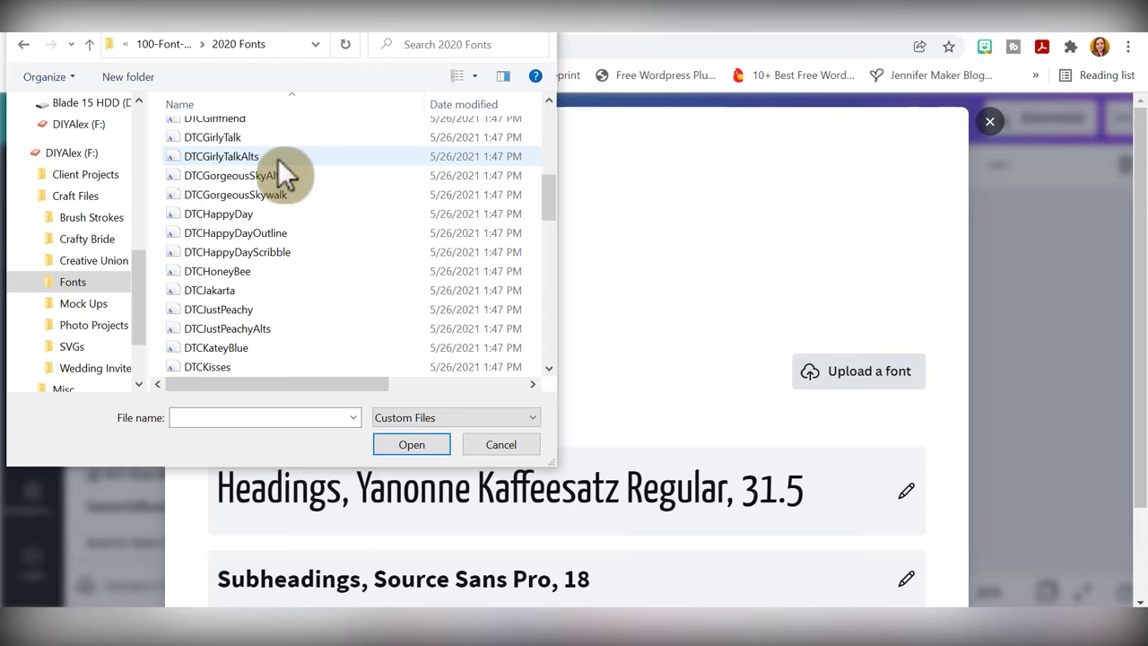
click(280, 310)
click(410, 444)
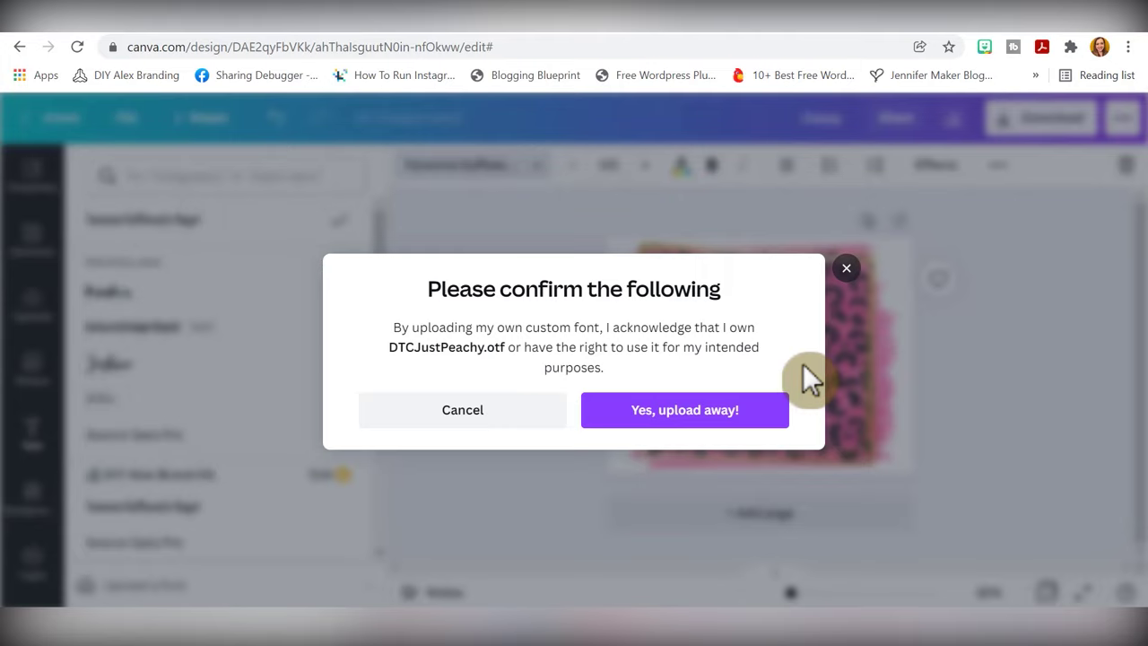
click(756, 417)
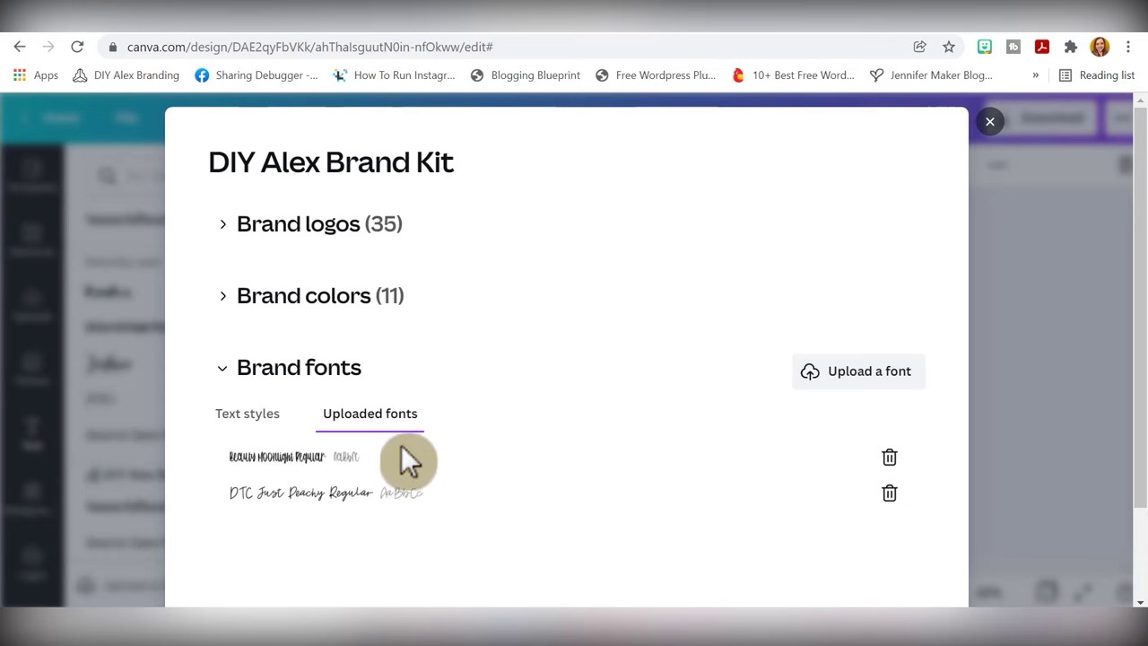
click(990, 122)
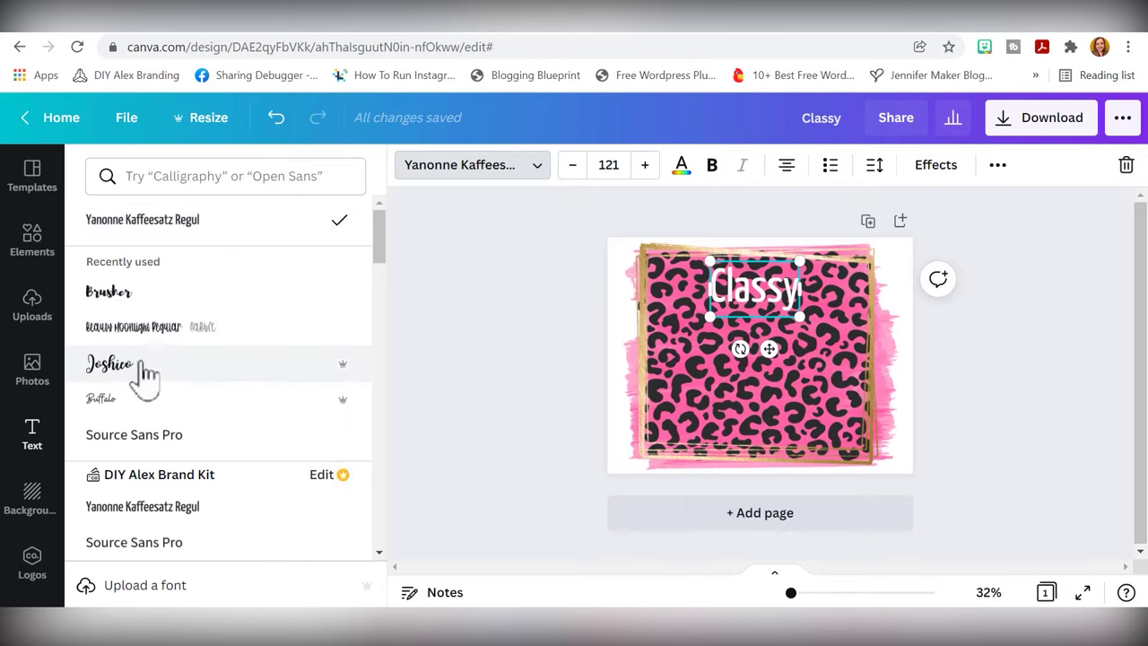
Change the "Classy" text's font to Brusher and deselect the text
click(141, 294)
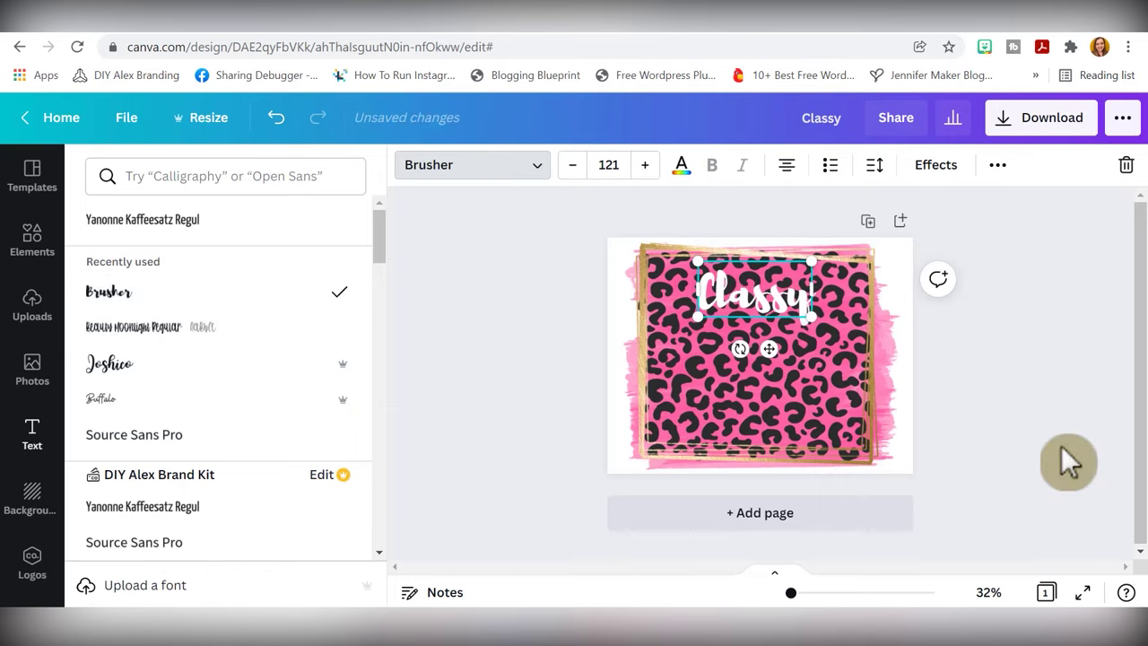
click(1064, 446)
click(1041, 344)
Search the fonts for "script" and apply Better Together Script to the "Classy" text
click(754, 288)
click(527, 170)
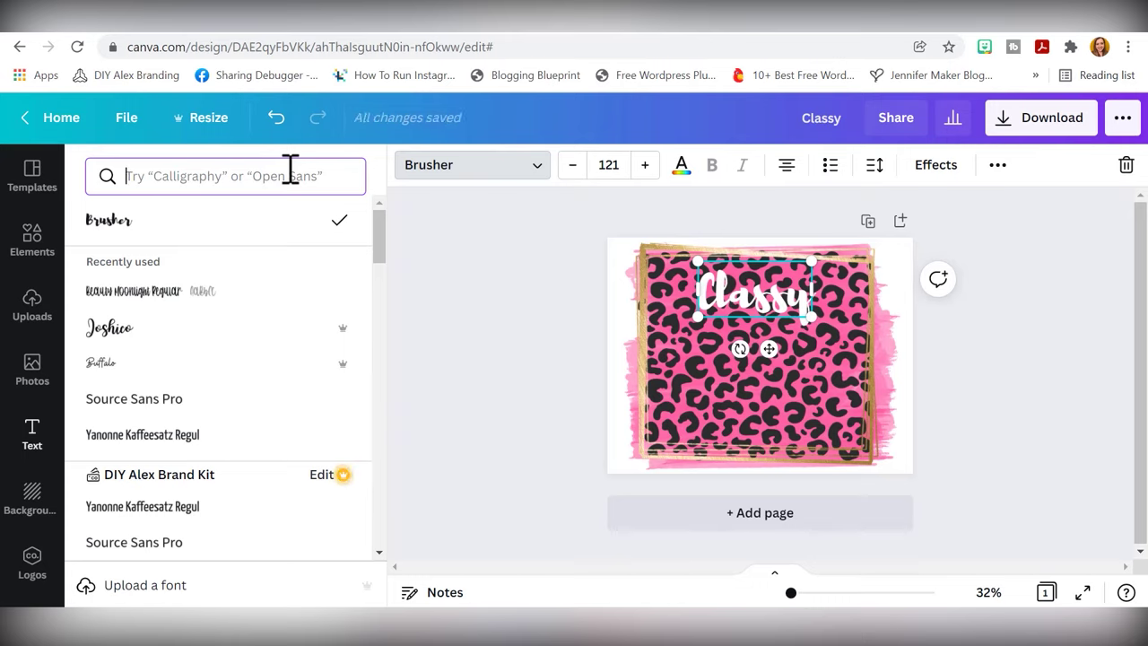
text(script)
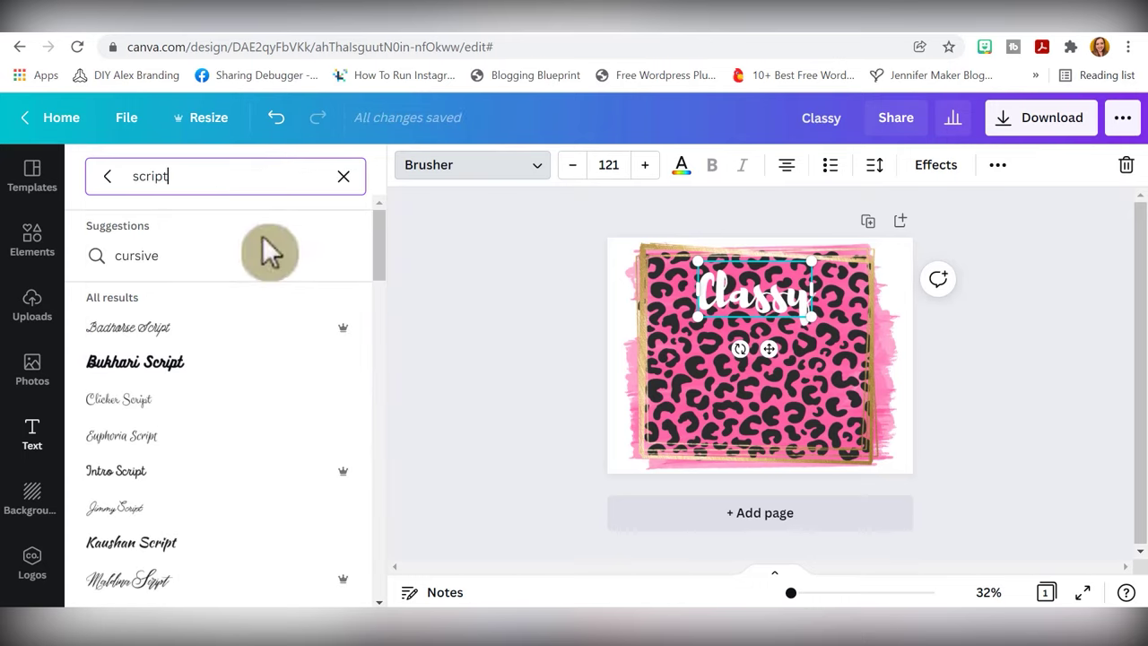
scroll(279, 280, down, 1)
scroll(269, 264, down, 1)
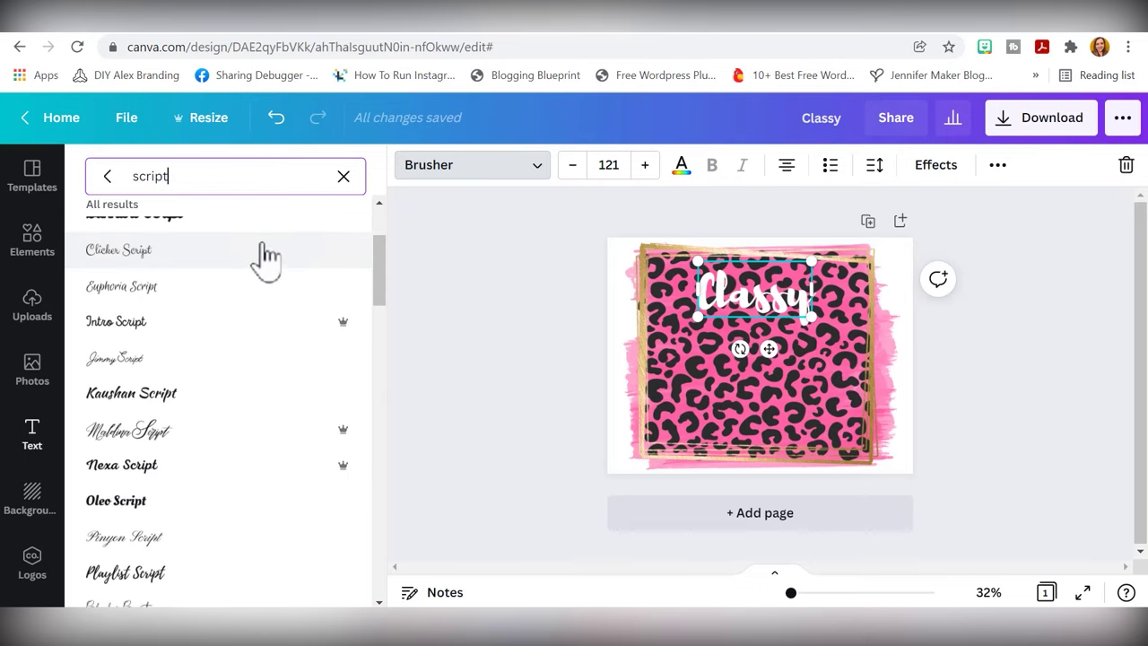
scroll(248, 359, down, 2)
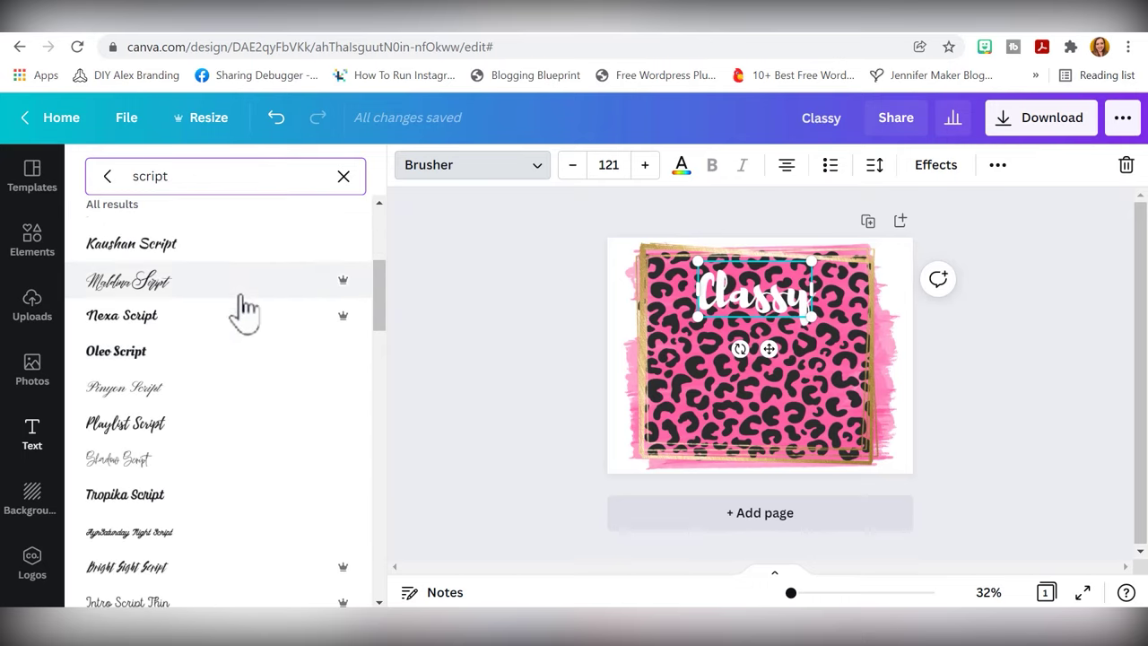
scroll(241, 313, down, 2)
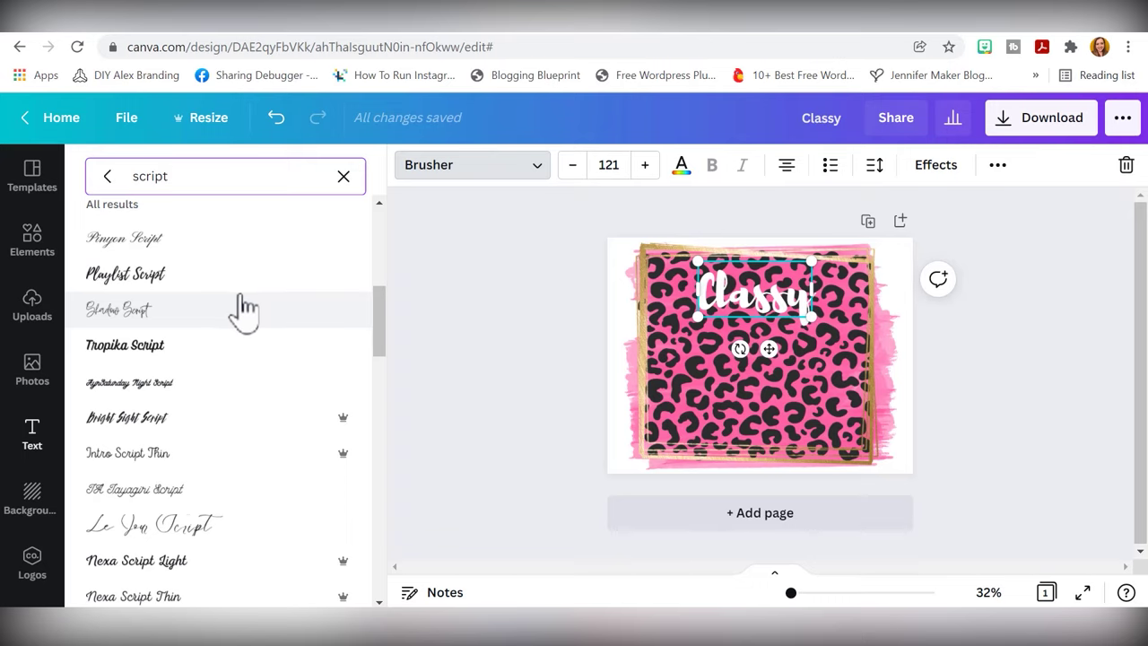
scroll(258, 314, down, 2)
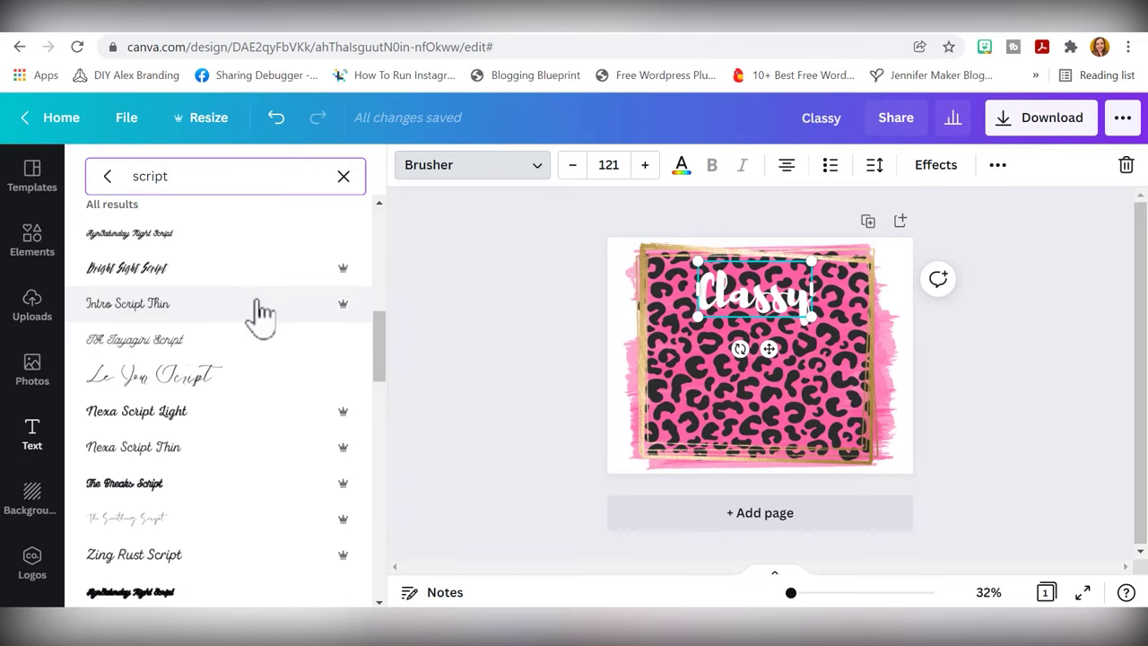
scroll(263, 311, down, 2)
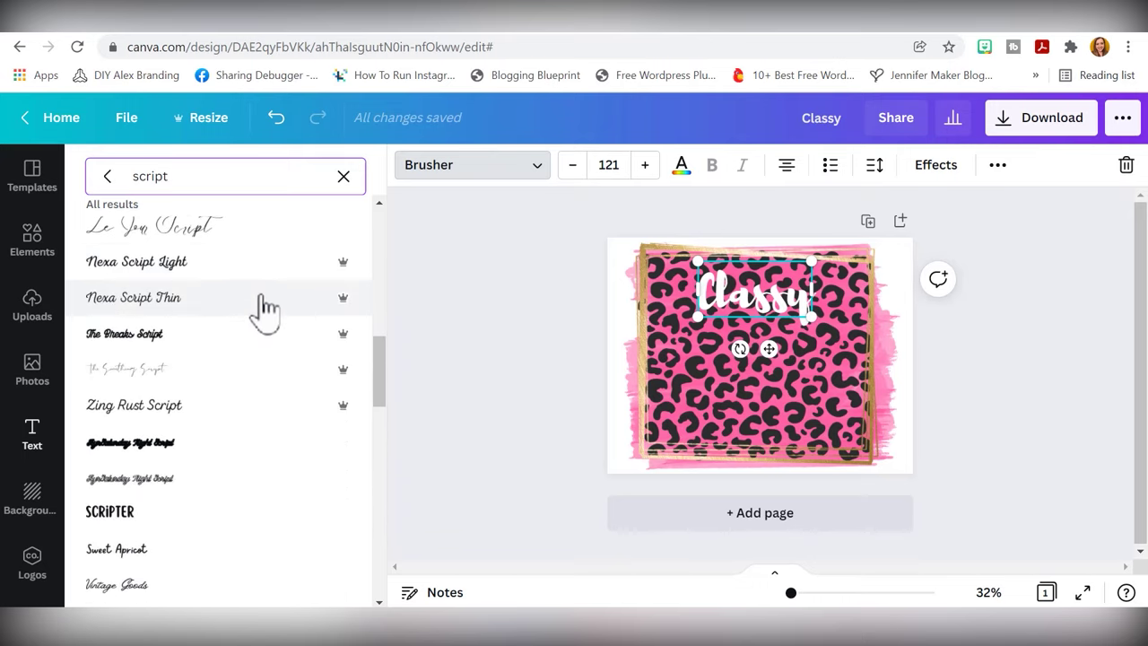
scroll(267, 301, down, 2)
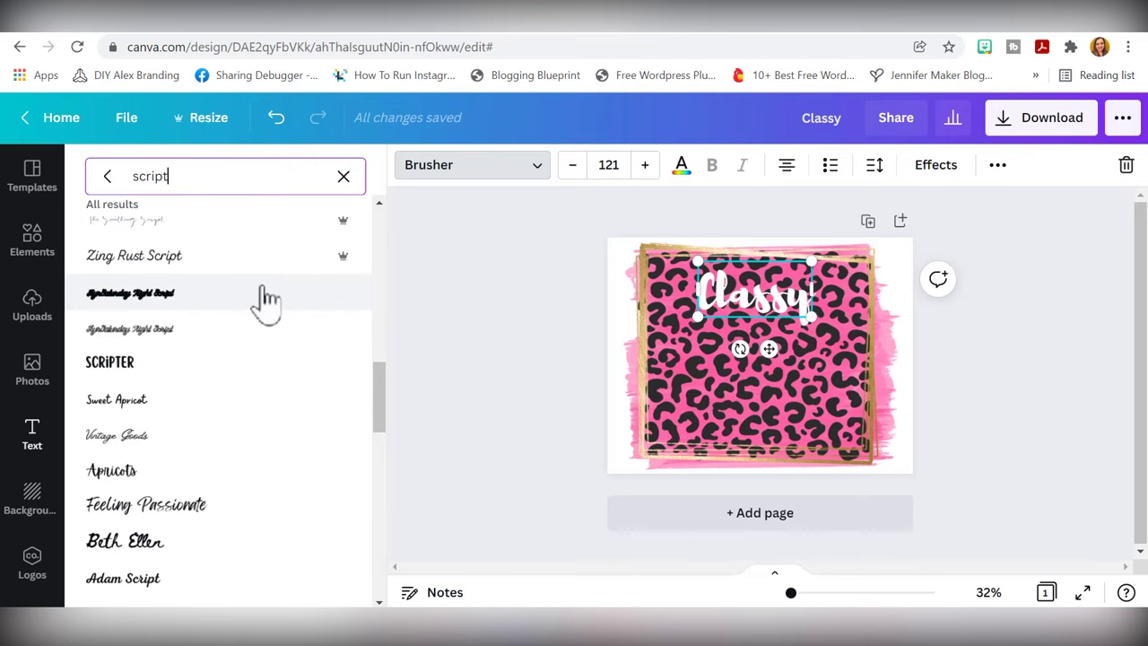
scroll(266, 300, down, 2)
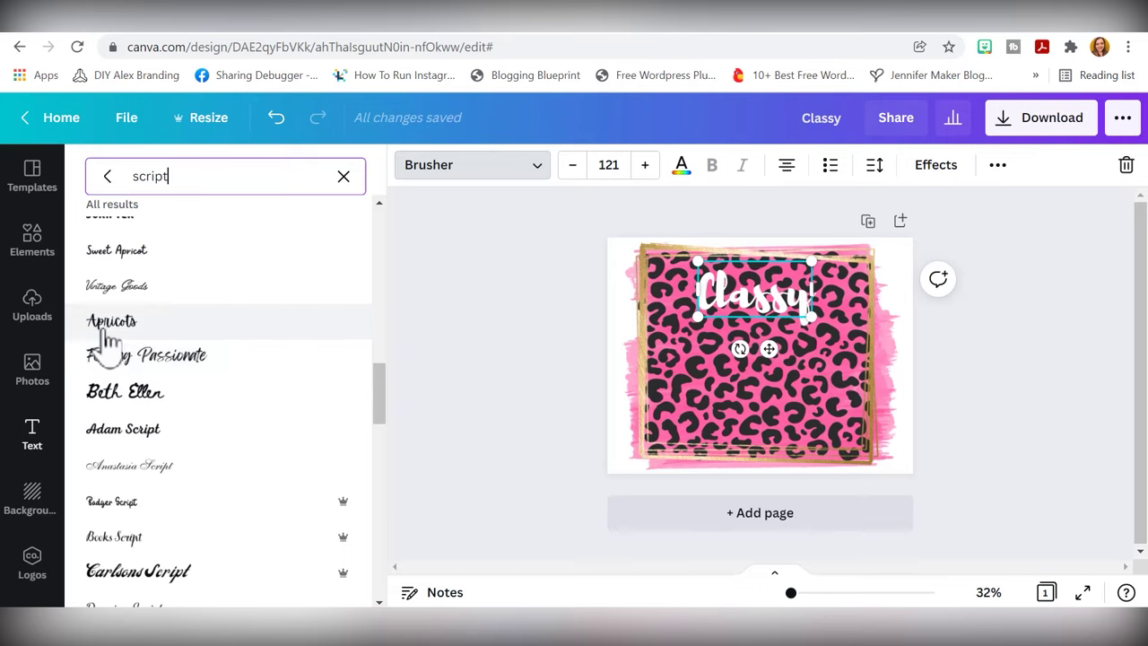
scroll(176, 333, down, 2)
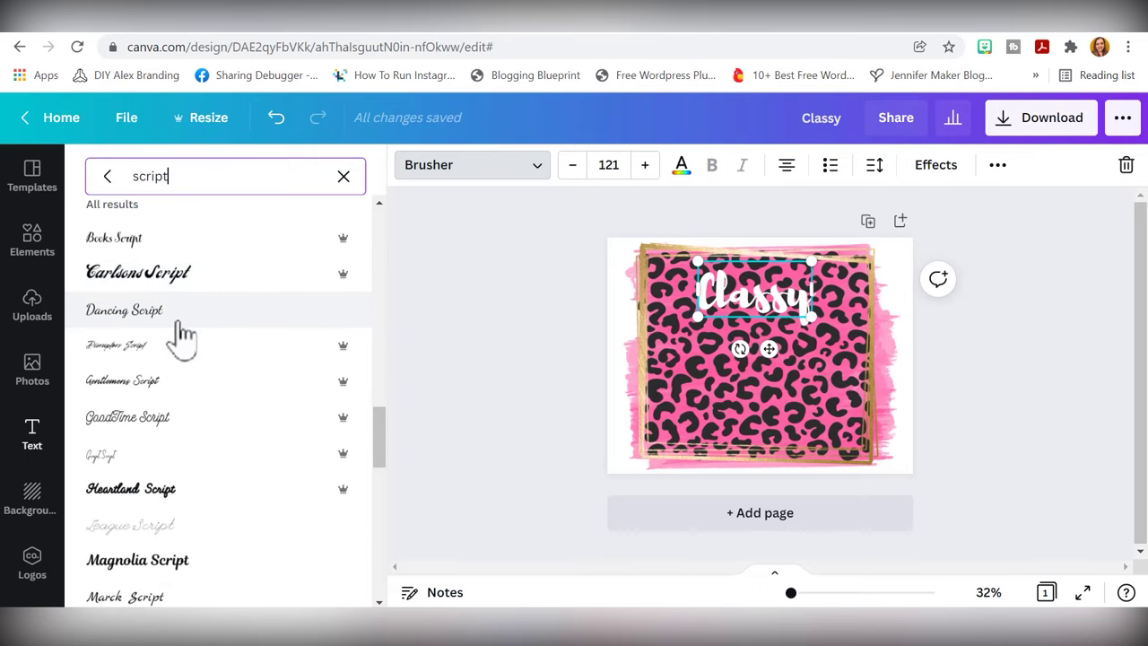
scroll(181, 333, down, 2)
scroll(179, 330, down, 5)
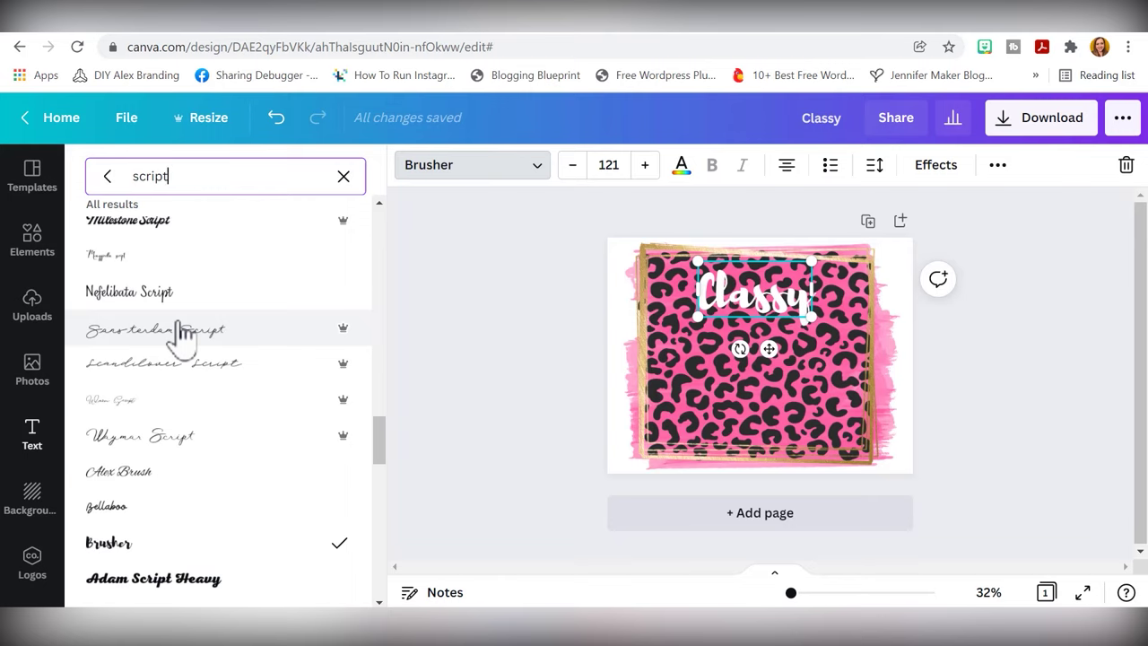
scroll(237, 332, down, 2)
scroll(235, 330, down, 2)
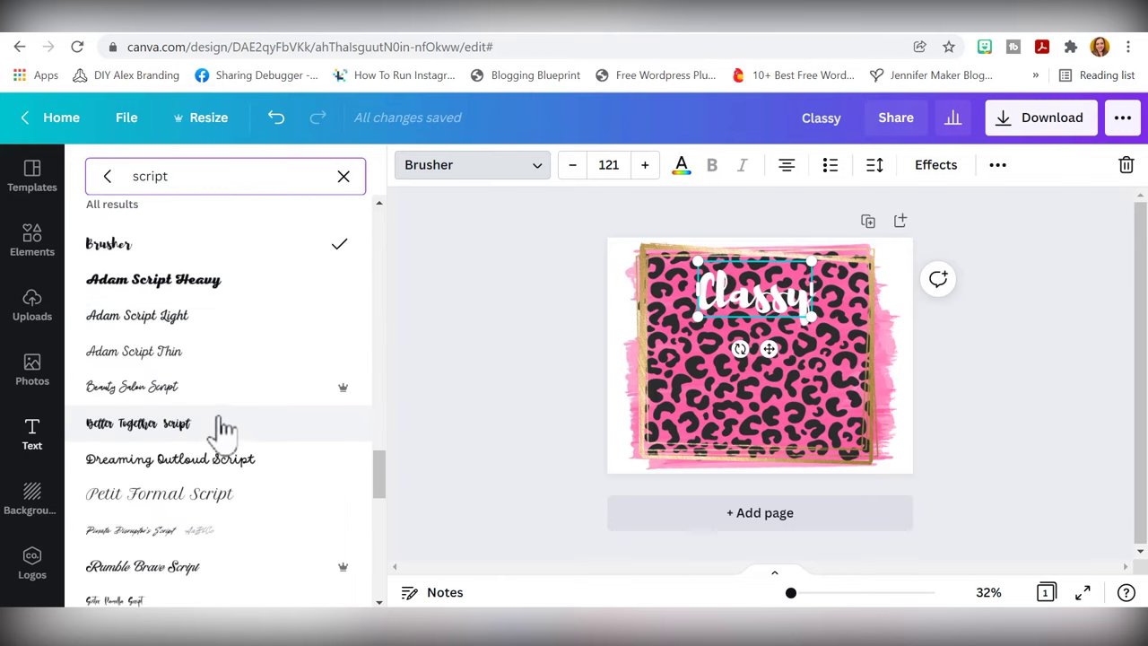
click(224, 427)
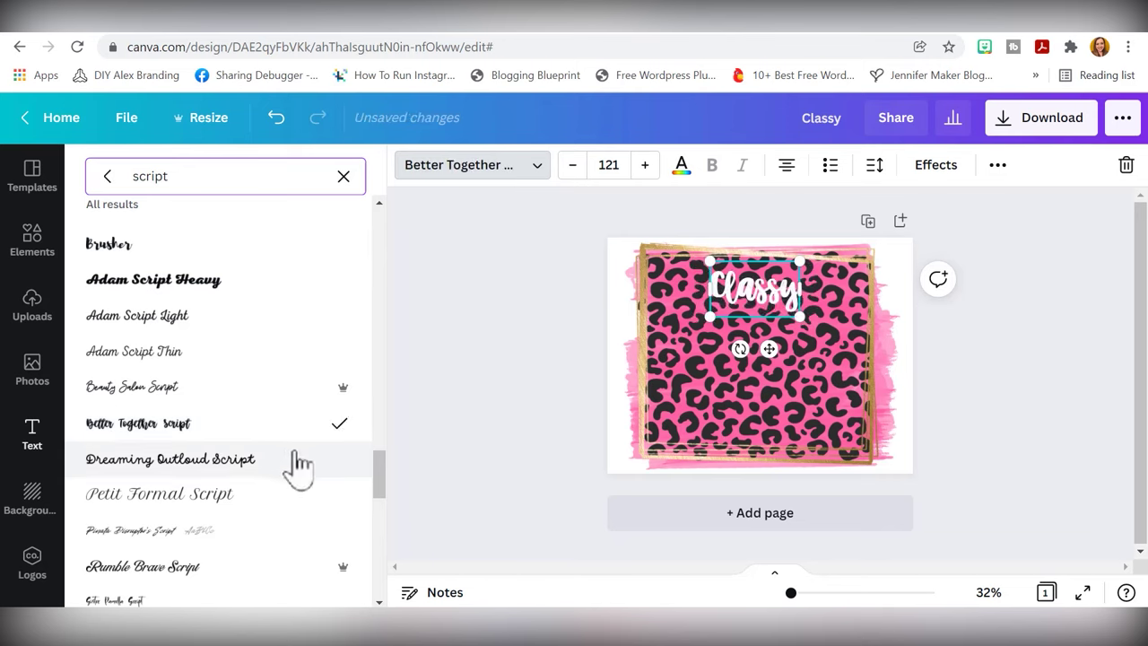
Enlarge the "Classy" text to font size 163 and keep it centred near the gold frame's upper edge
mouse_move(763, 301)
mouse_down()
mouse_move(760, 242)
mouse_move(751, 292)
mouse_move(817, 325)
mouse_move(768, 293)
mouse_up()
click(776, 306)
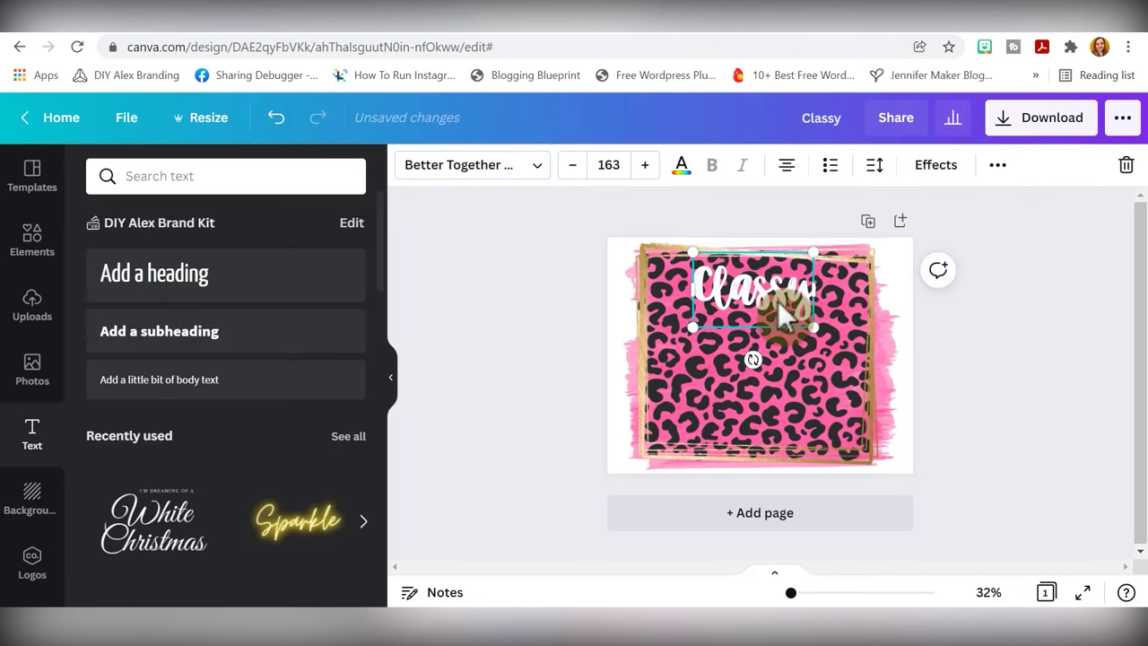
Add a new heading and place it a little below the "Classy" text
click(198, 286)
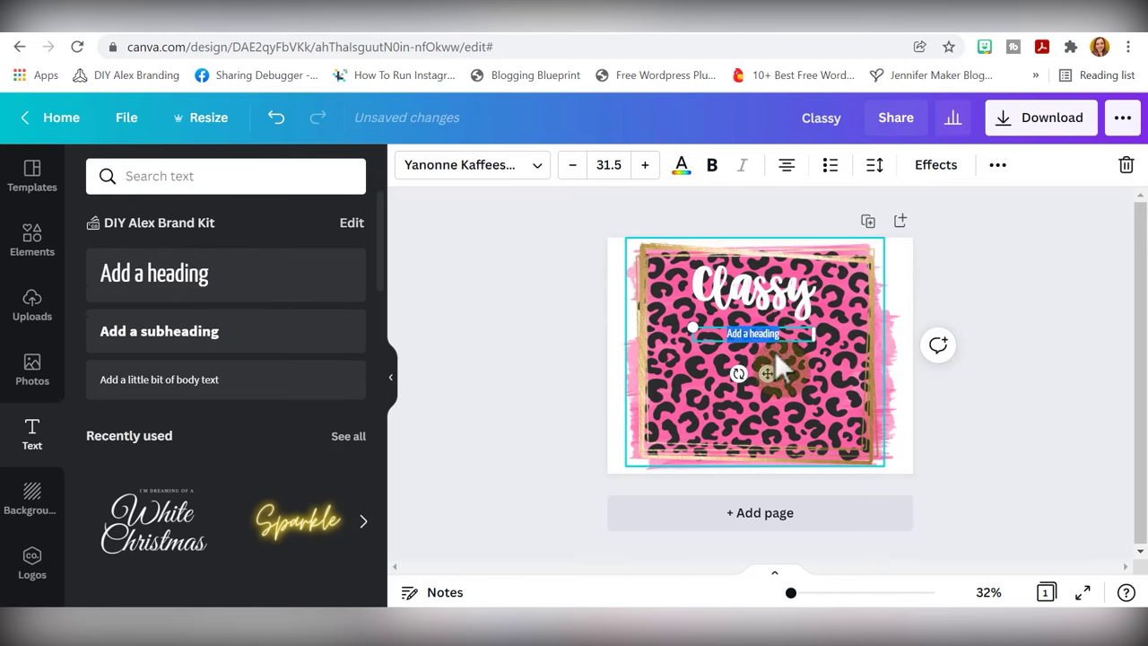
click(1005, 393)
drag(774, 337, 777, 352)
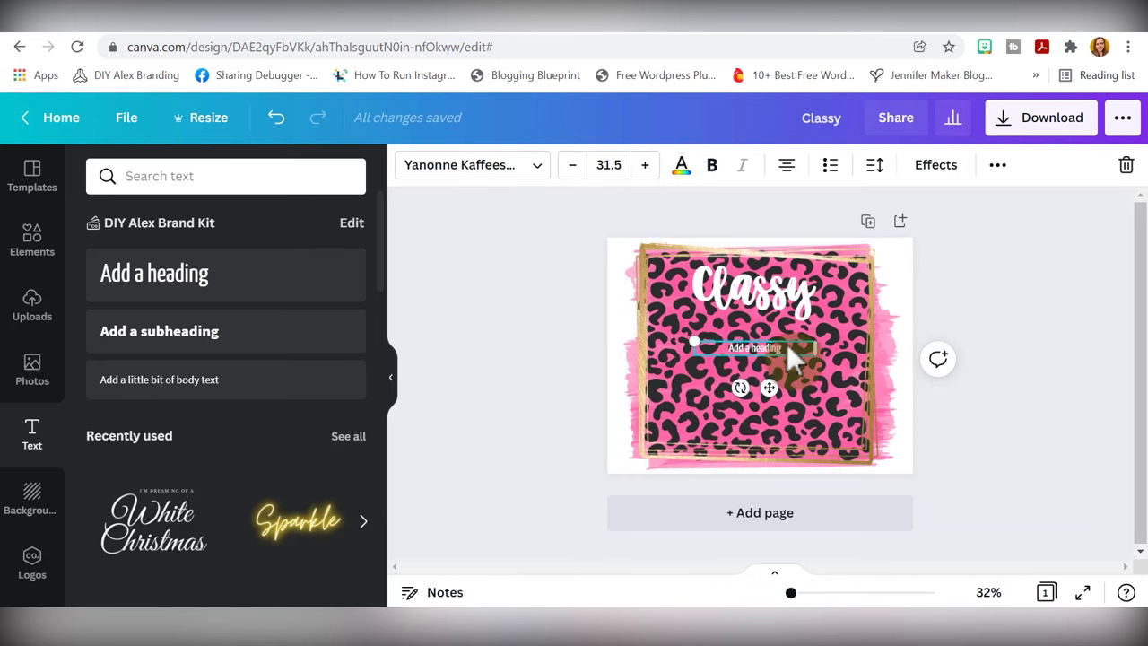
Enlarge the new heading to font size 51, change its text to "Crafty", and move it toward the centre beneath "Classy"
drag(695, 339, 621, 332)
double_click(788, 342)
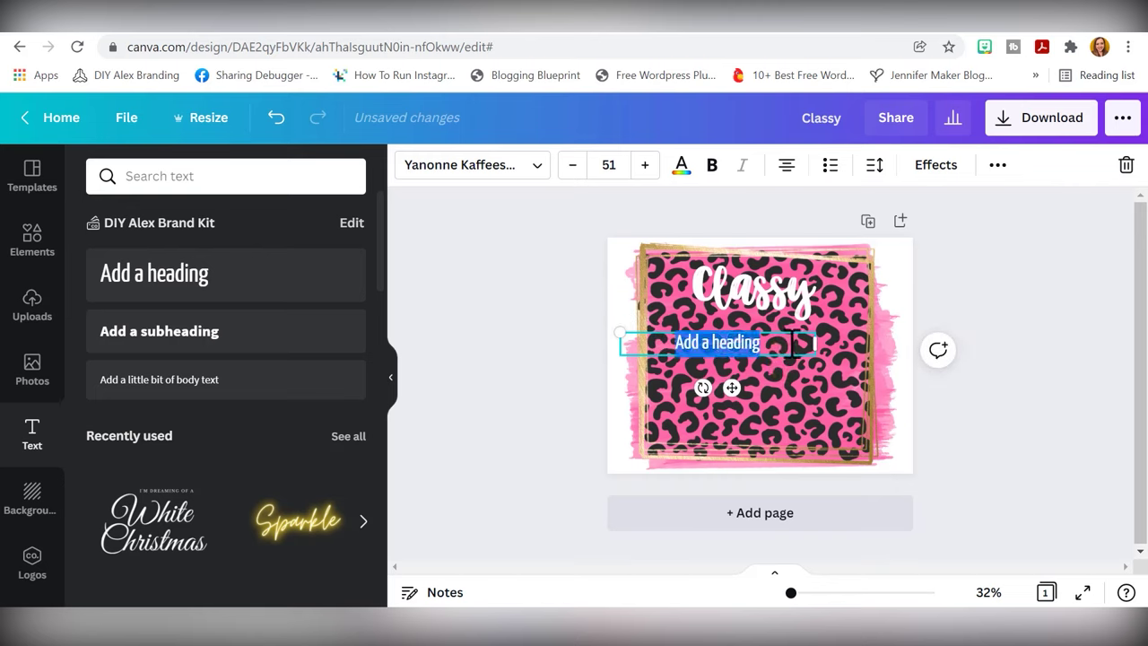
text(Crafty)
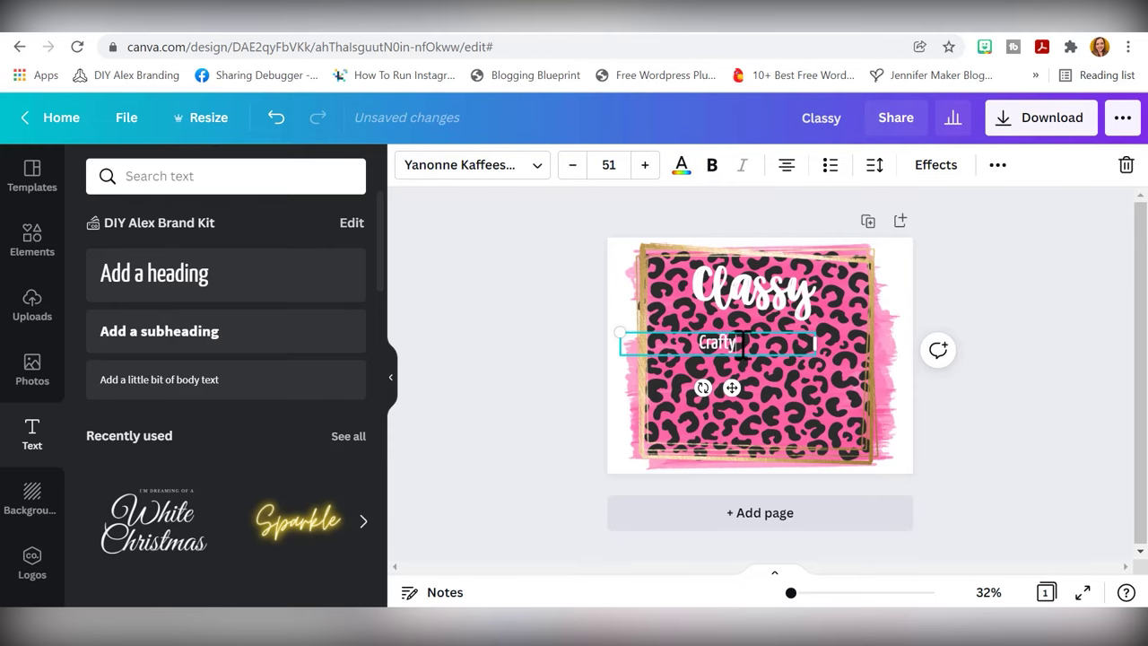
click(1089, 410)
drag(728, 341, 767, 338)
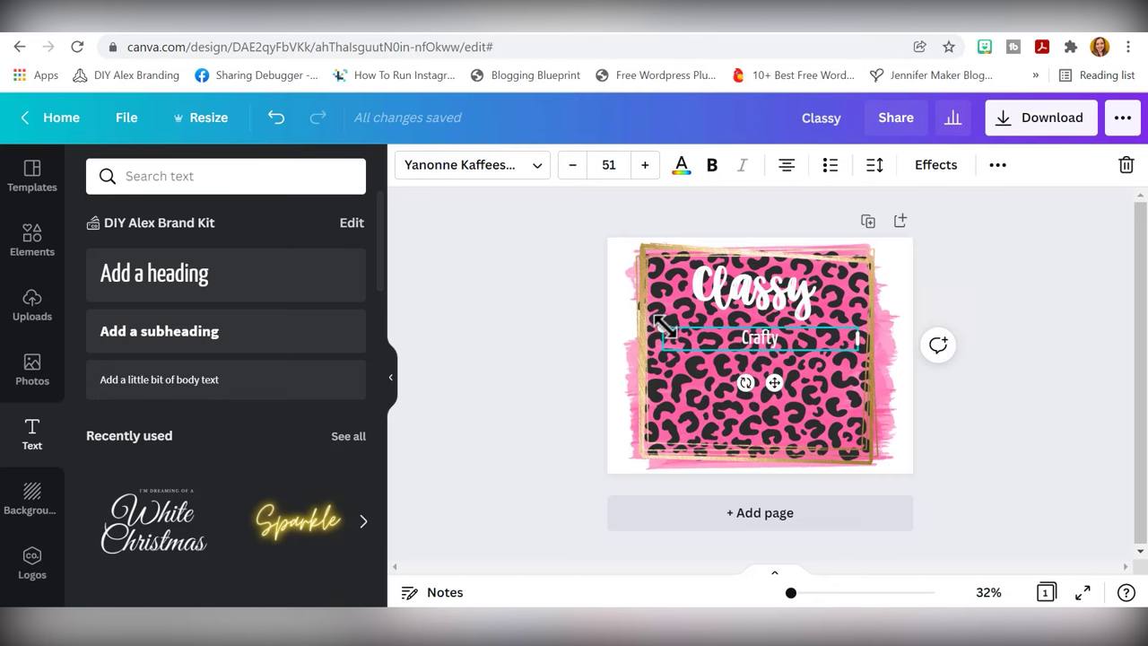
Enlarge the "Crafty" text to font size 134 and position it centred directly beneath "Classy"
drag(665, 324, 538, 287)
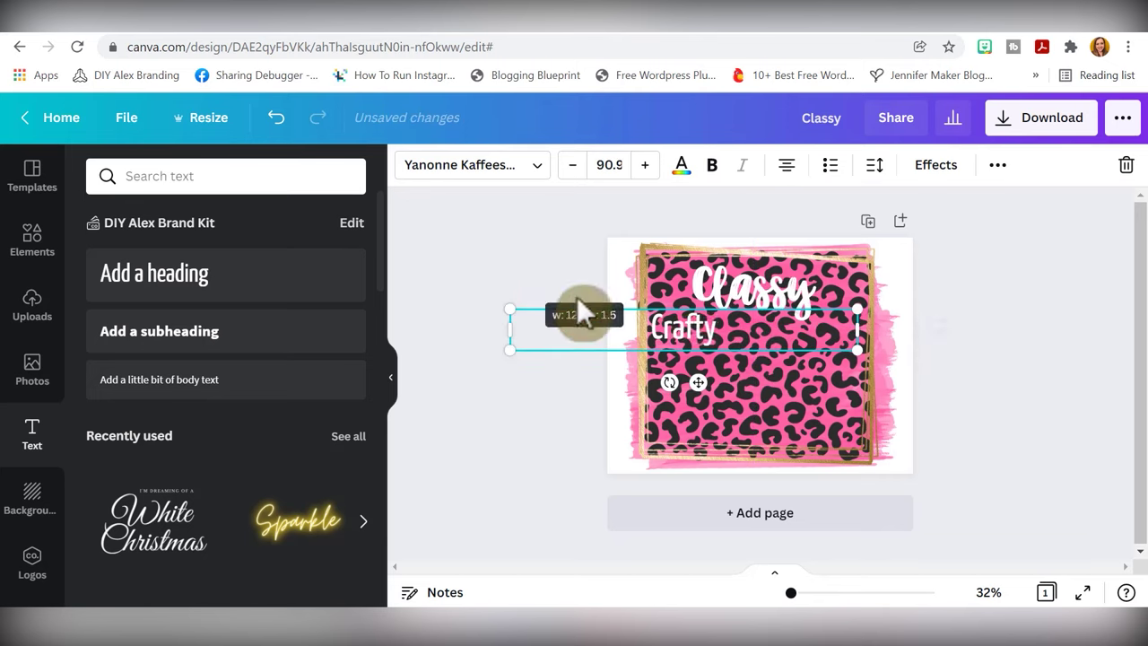
drag(691, 330, 756, 333)
drag(915, 331, 830, 383)
drag(777, 347, 774, 343)
click(786, 296)
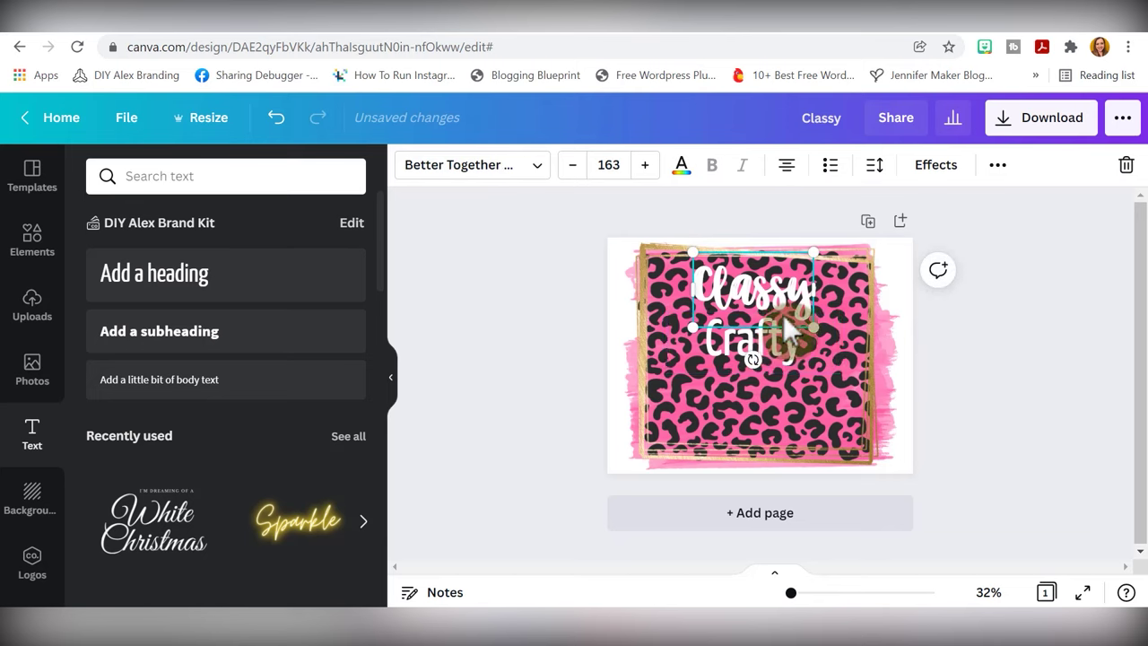
click(778, 341)
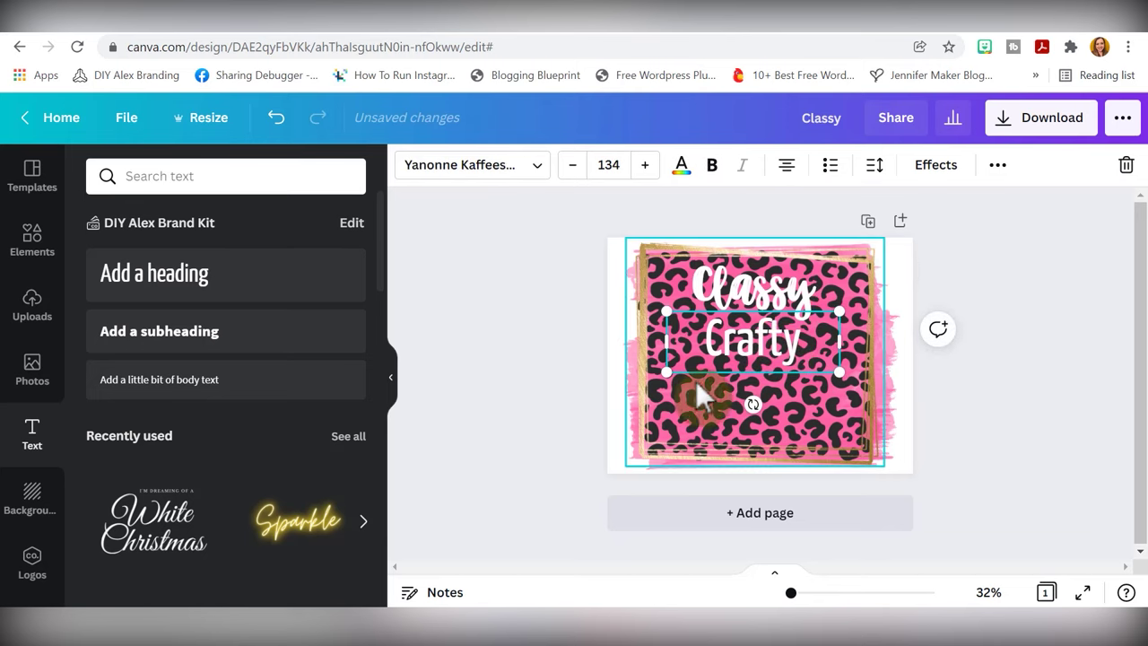
click(1058, 426)
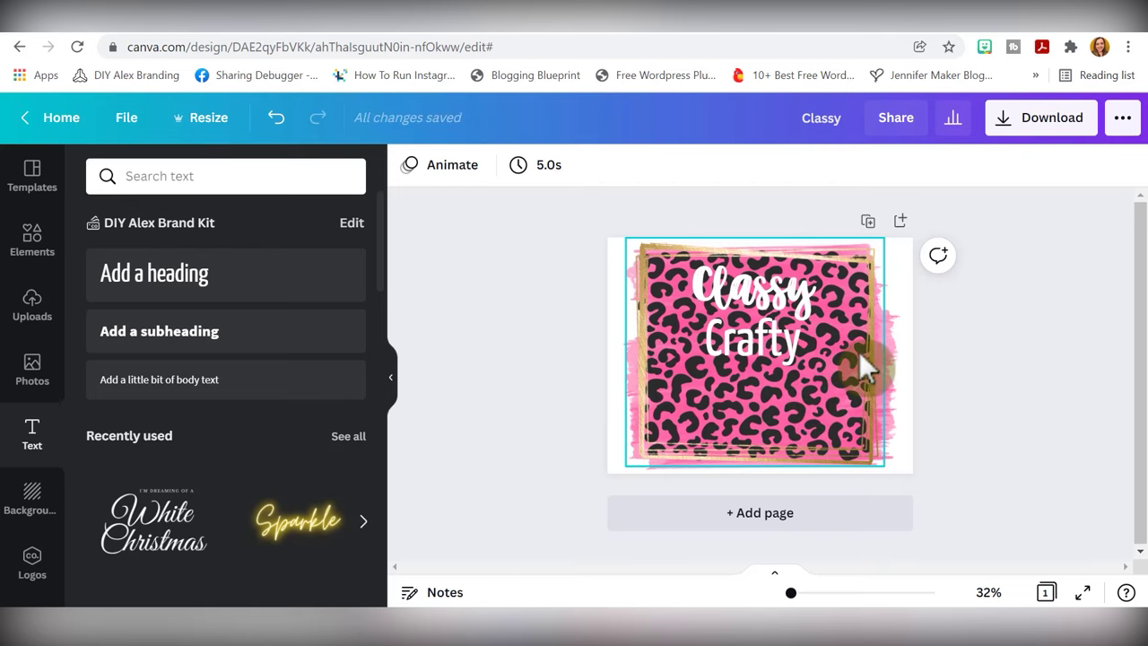
Duplicate the "Classy" text, place the copy below "Crafty", and change its wording to "and a bit"
click(777, 307)
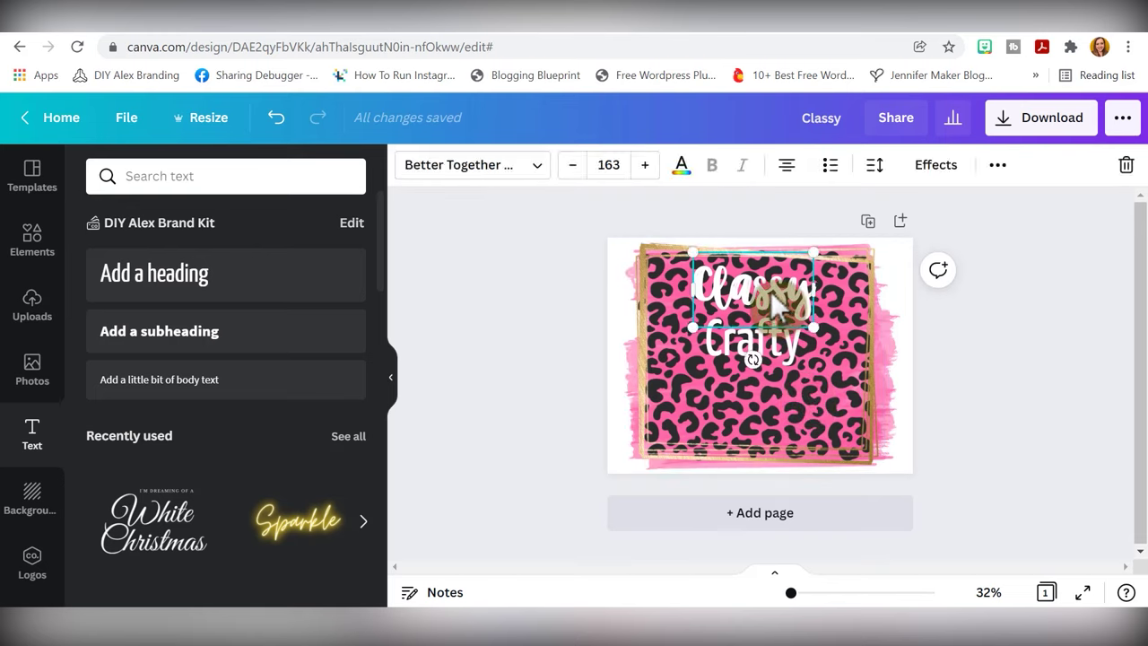
drag(772, 296, 758, 387)
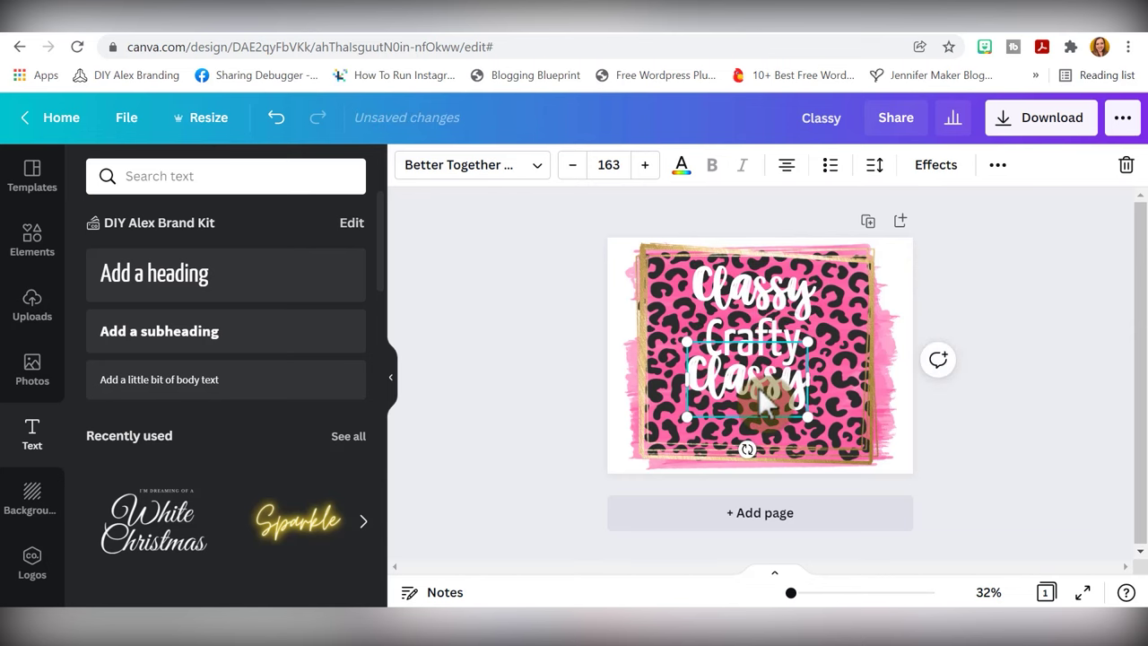
double_click(759, 388)
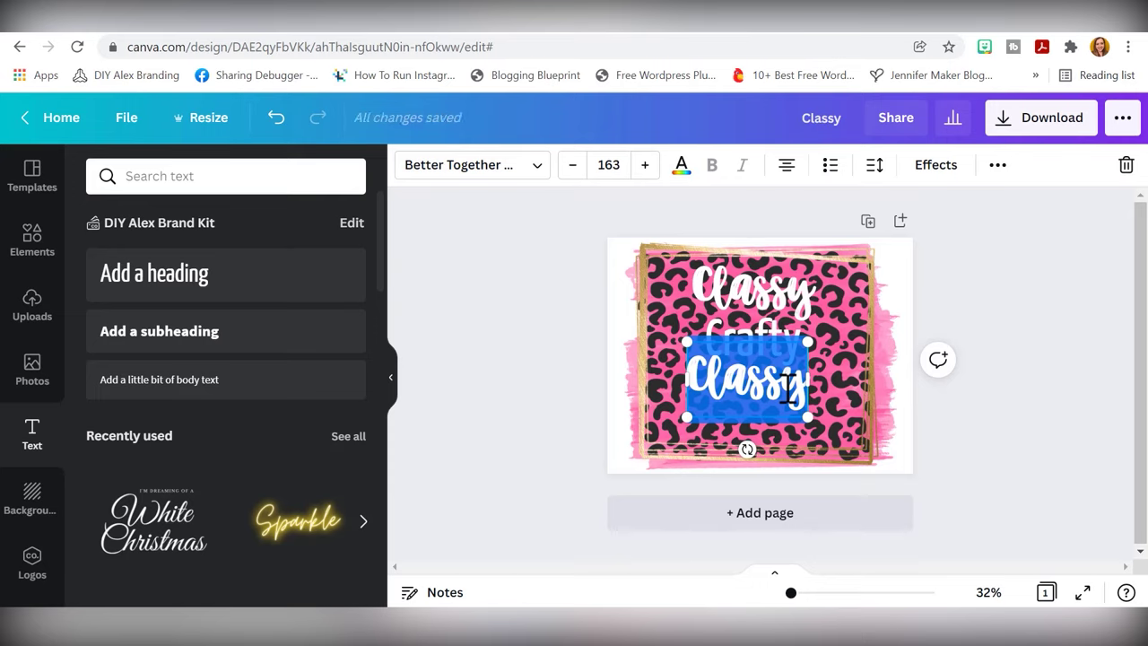
text(and a bit)
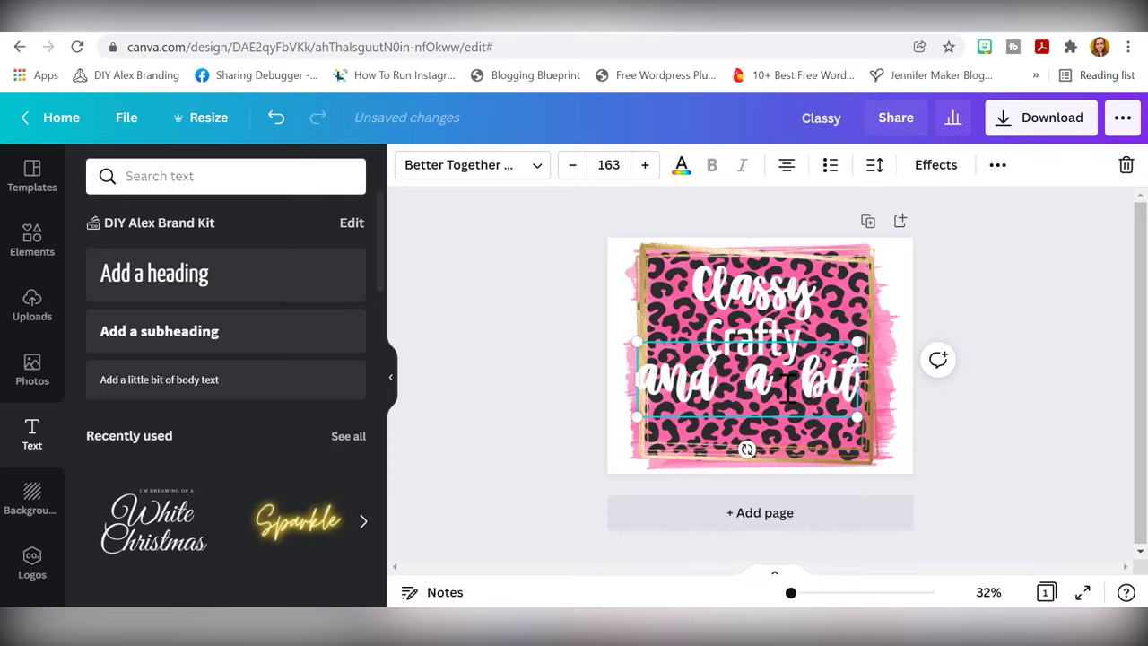
Shrink the "and a bit" text to a font size of about 90.9 and centre it beneath "Crafty"
drag(857, 417, 759, 384)
click(1000, 417)
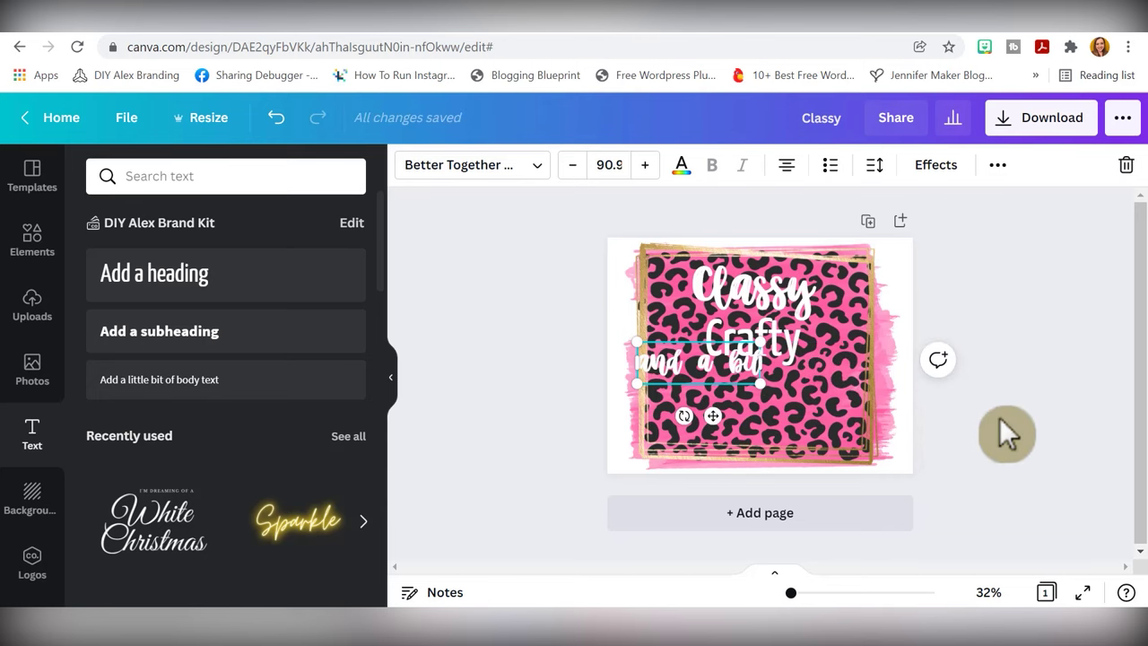
drag(682, 364, 739, 383)
Duplicate the "Classy" text, place the copy beneath "and a bit", and change its wording to "sassy"
click(754, 294)
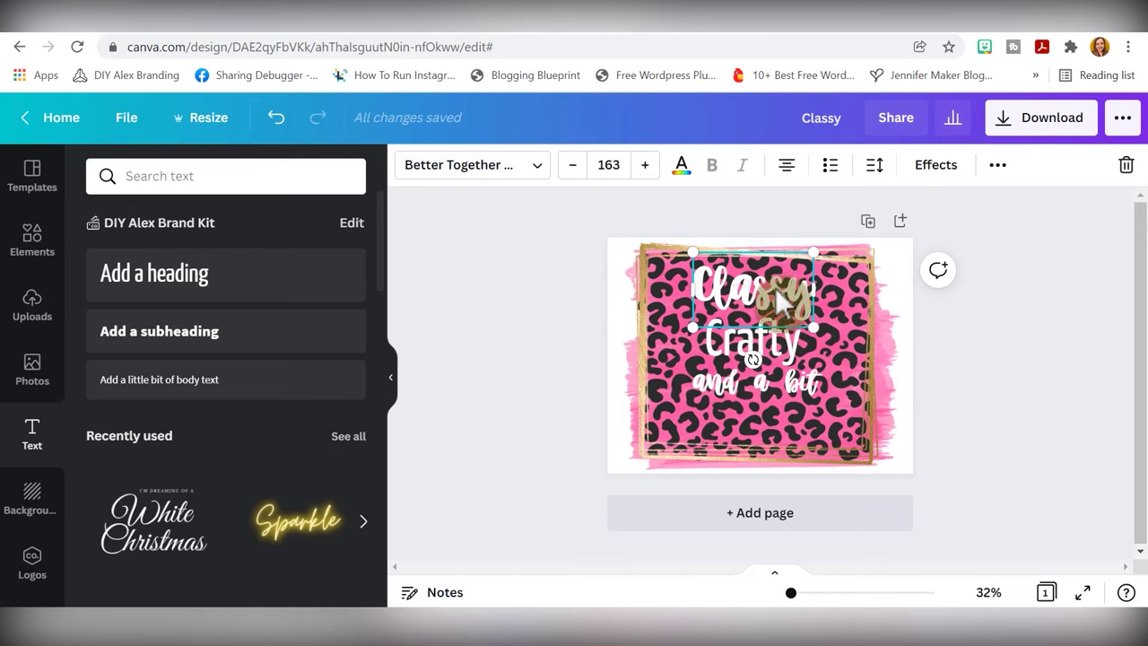
drag(764, 295, 759, 417)
double_click(777, 414)
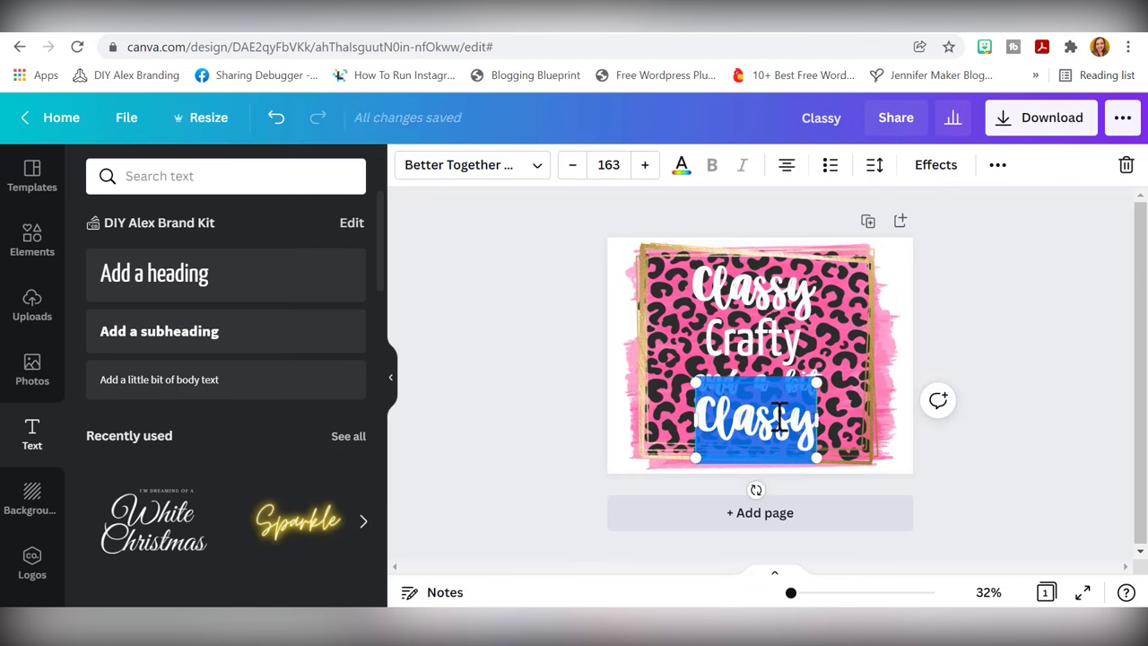
text(sassy)
click(1069, 401)
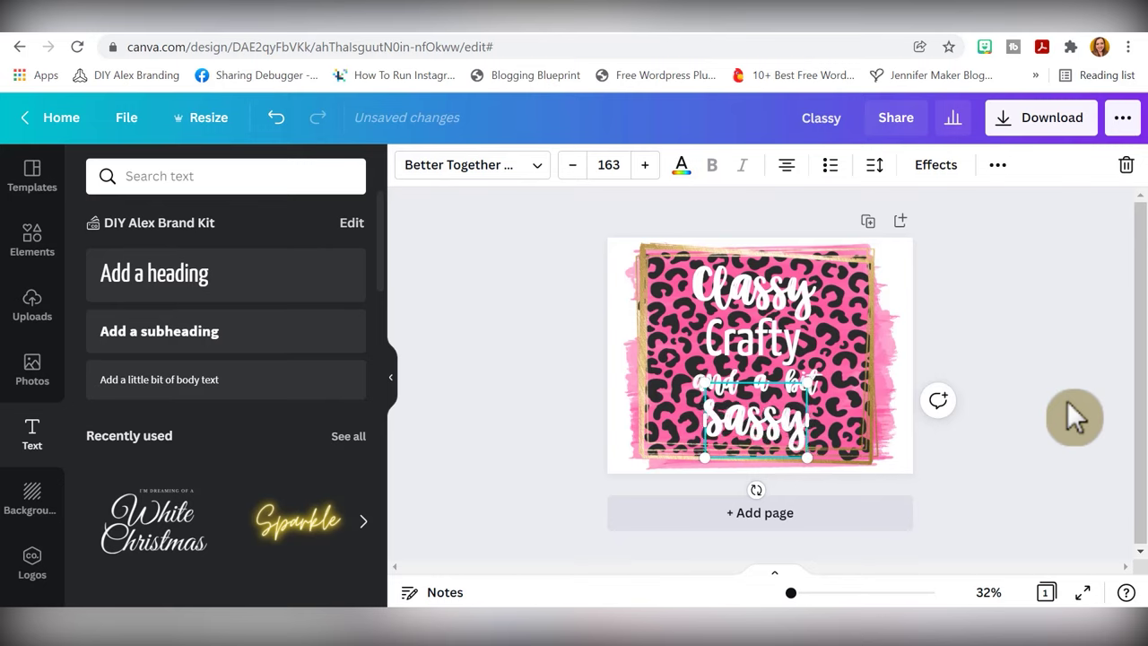
click(1067, 400)
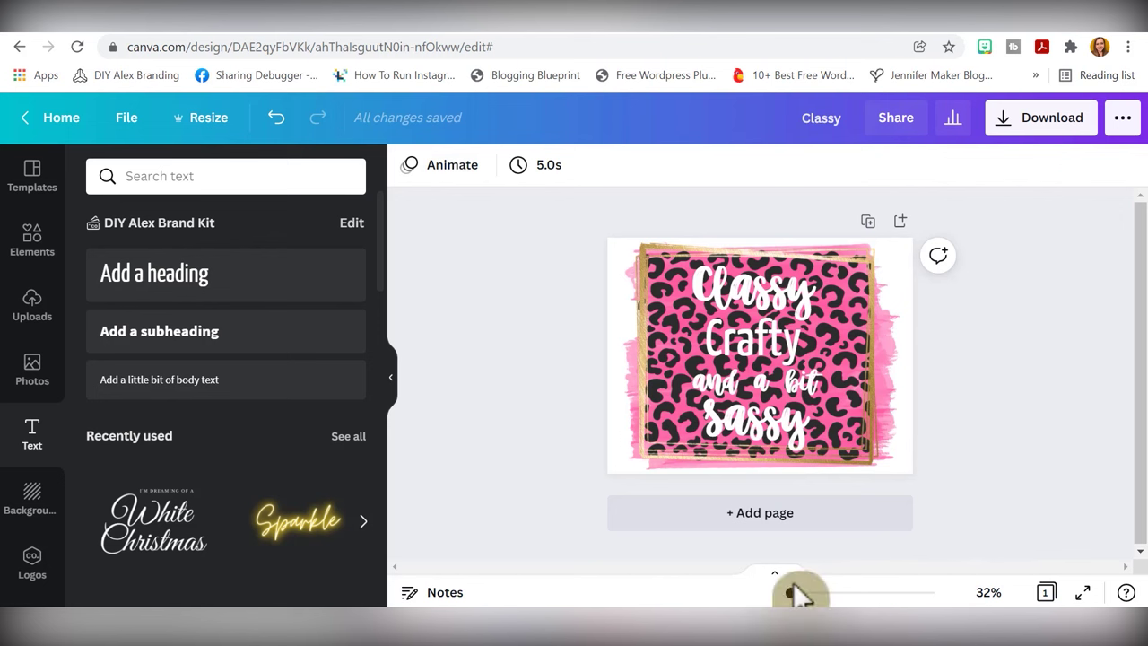
Enlarge the "Classy" text to font size 175 and recentre it near the gold frame's upper edge
drag(791, 593, 795, 592)
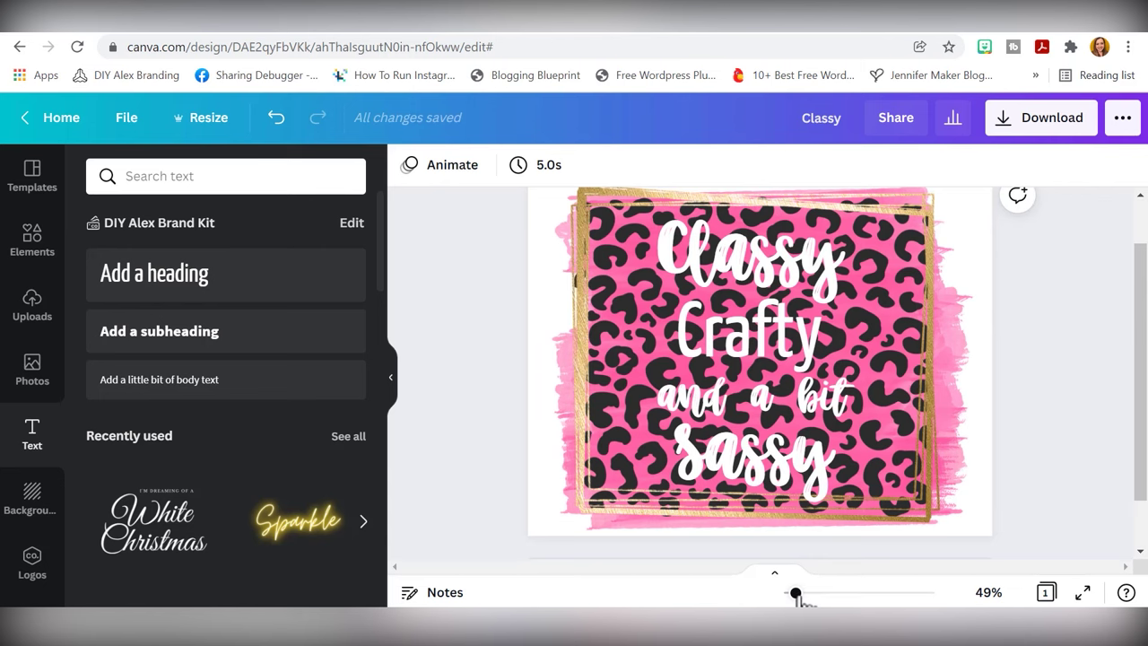
drag(796, 593, 800, 593)
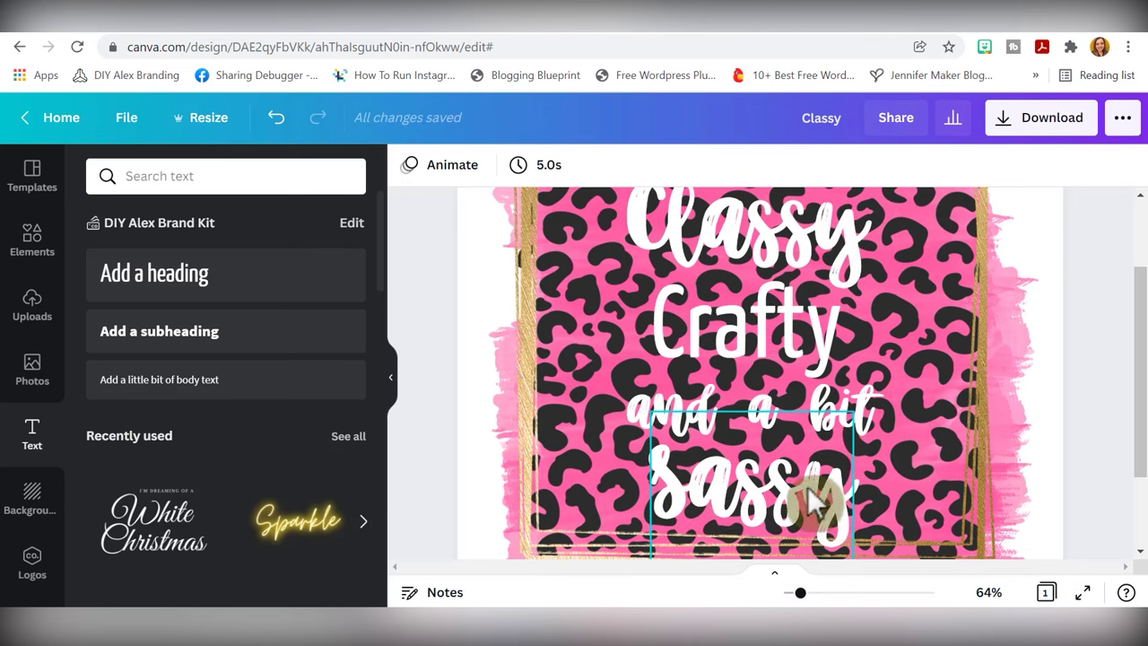
scroll(1092, 490, up, 3)
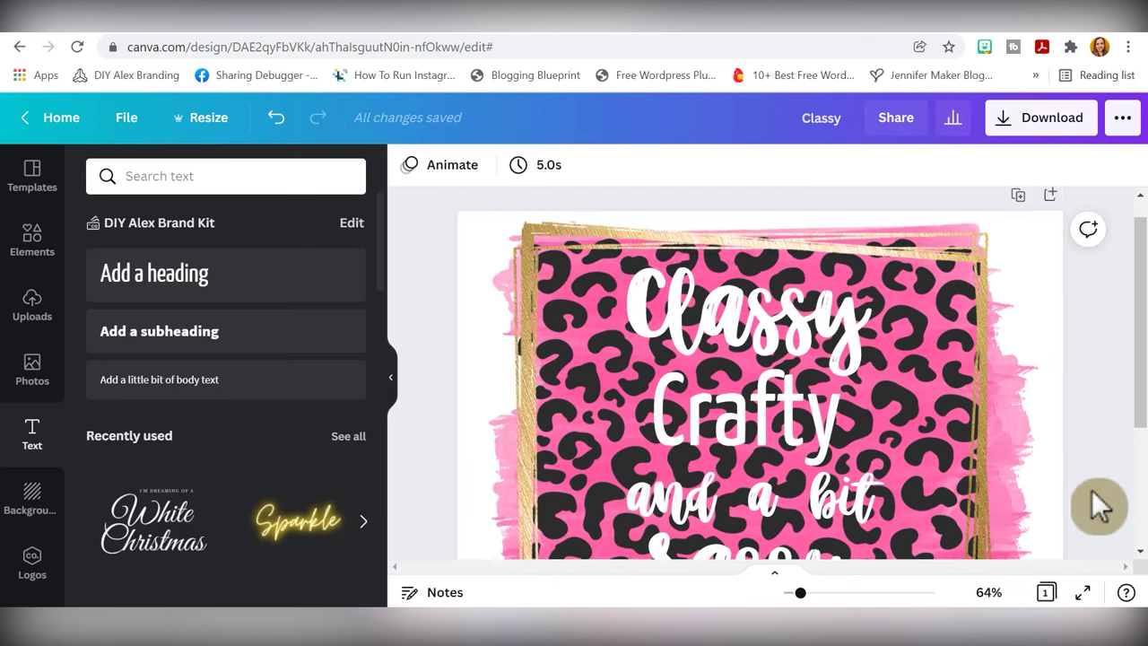
click(822, 328)
drag(822, 327, 809, 324)
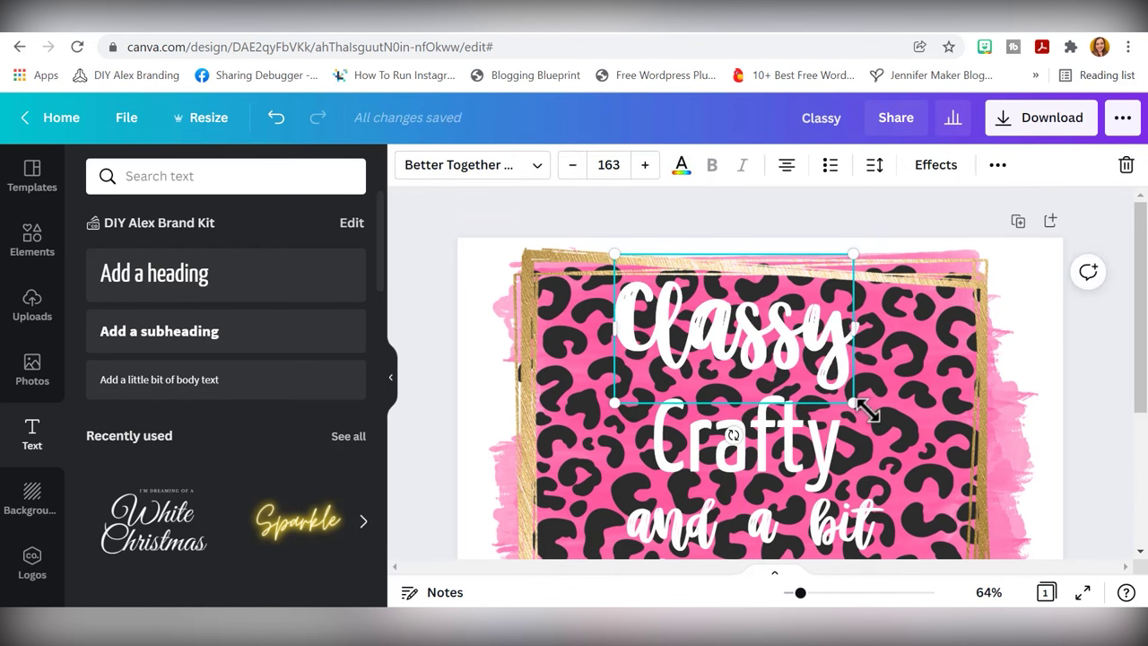
drag(855, 406, 872, 415)
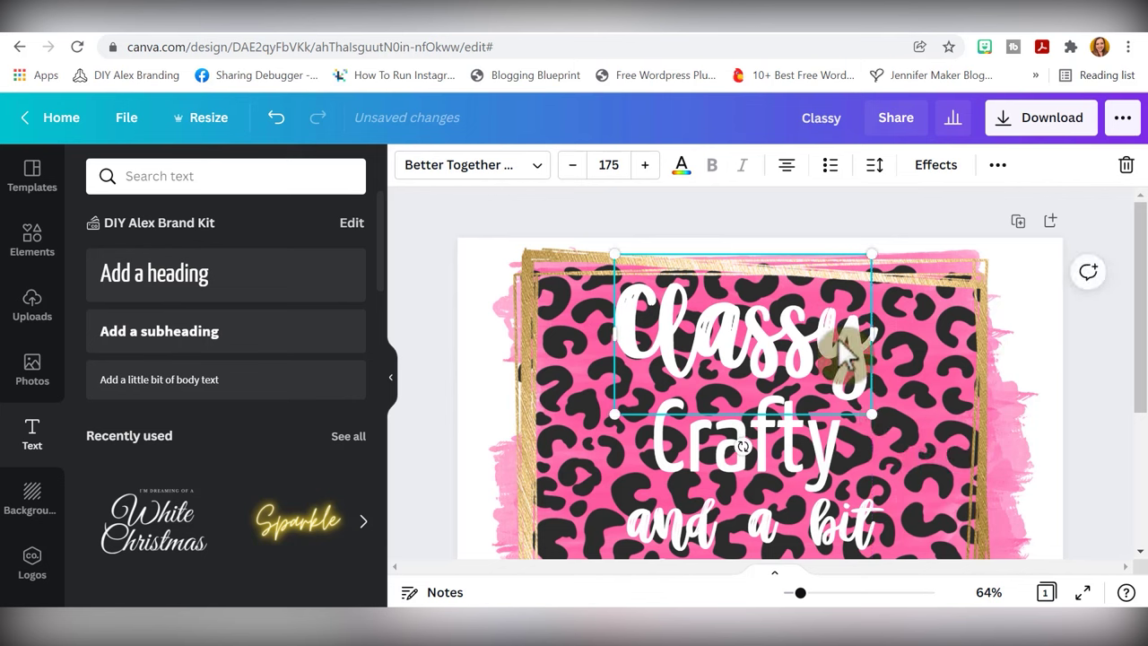
drag(845, 345, 845, 331)
Narrow the "Crafty" text box to fit closely around the word and centre it beneath "Classy"
click(820, 457)
drag(820, 450, 822, 439)
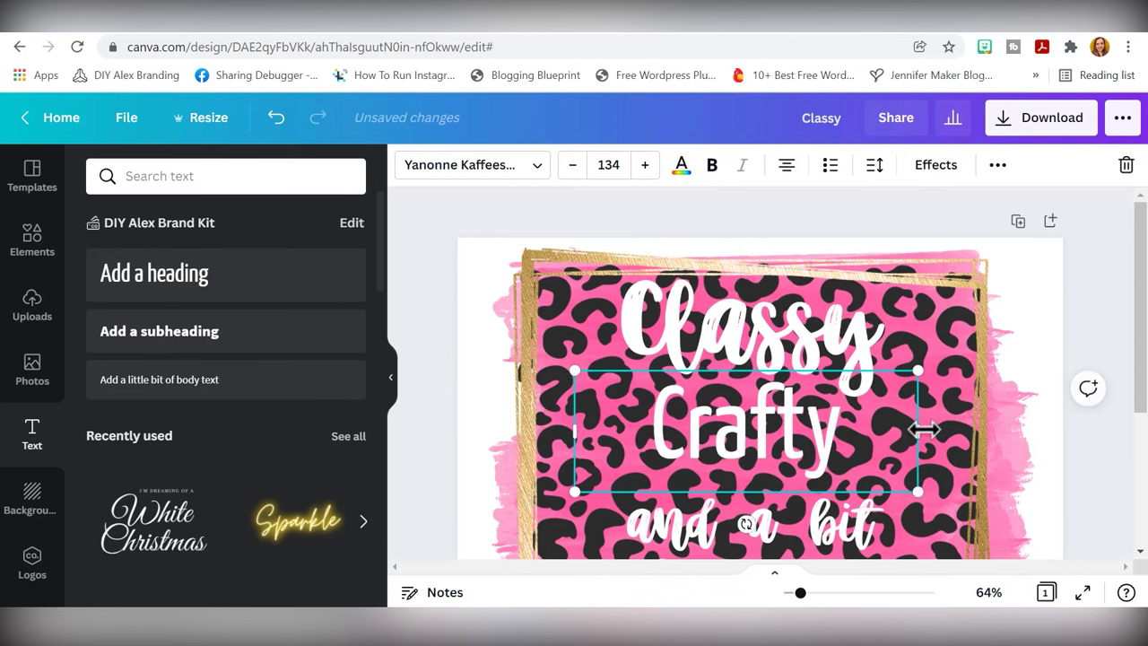
drag(901, 429, 905, 431)
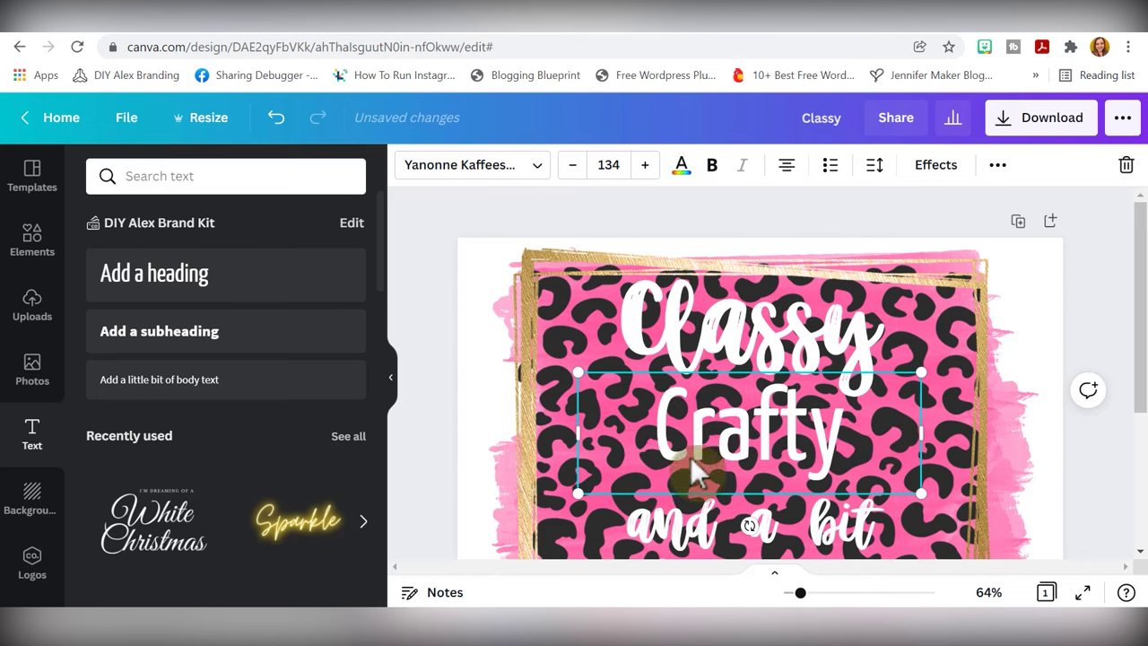
drag(573, 431, 701, 430)
drag(835, 438, 761, 429)
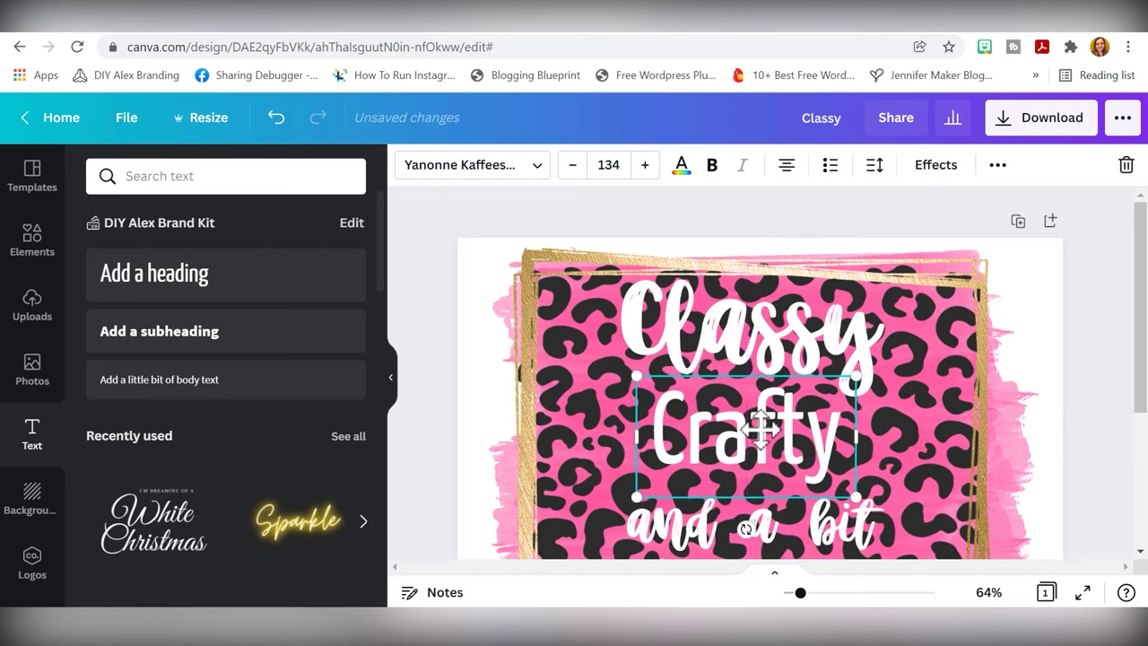
Set the "Crafty" text's font size to 150 and deselect it
click(781, 346)
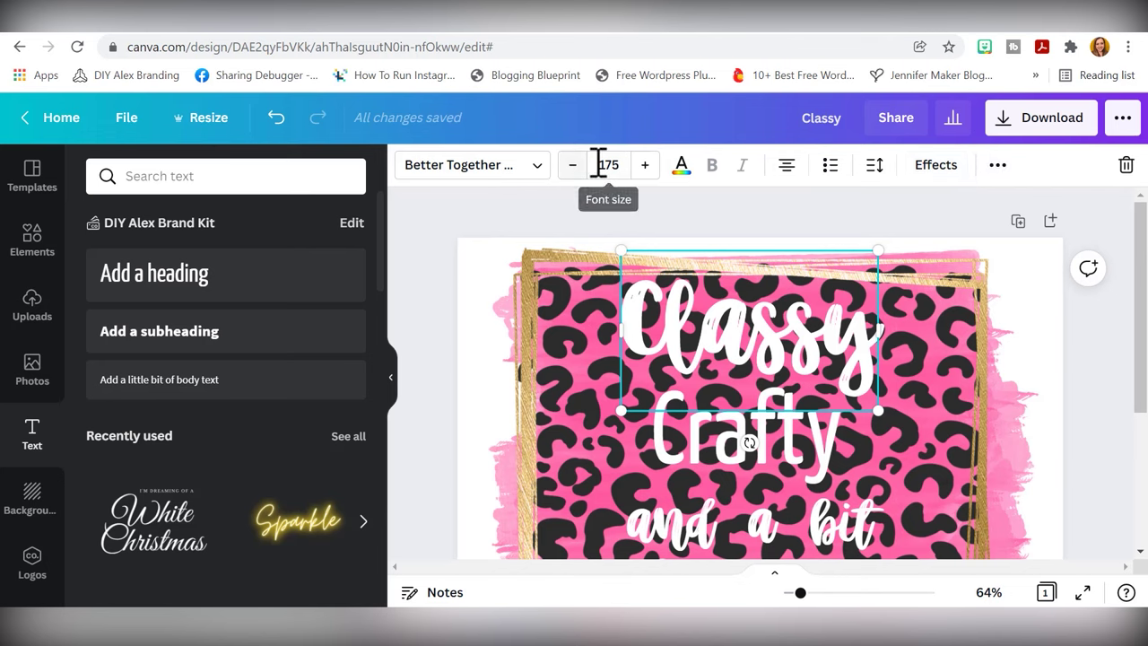
click(821, 458)
click(622, 167)
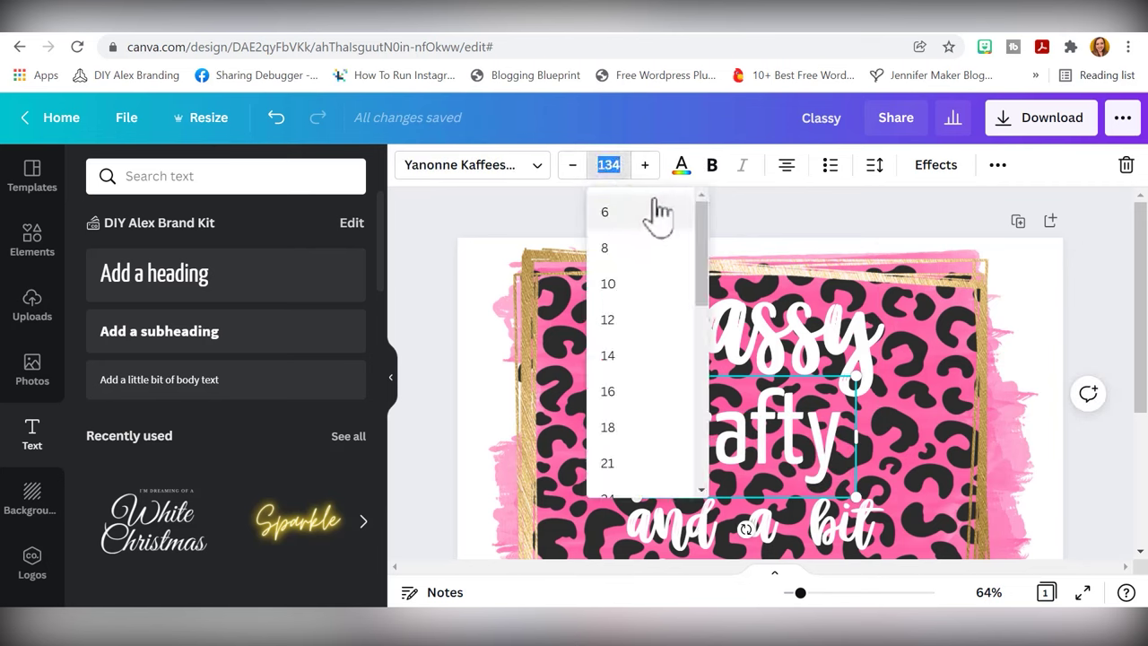
key(Return)
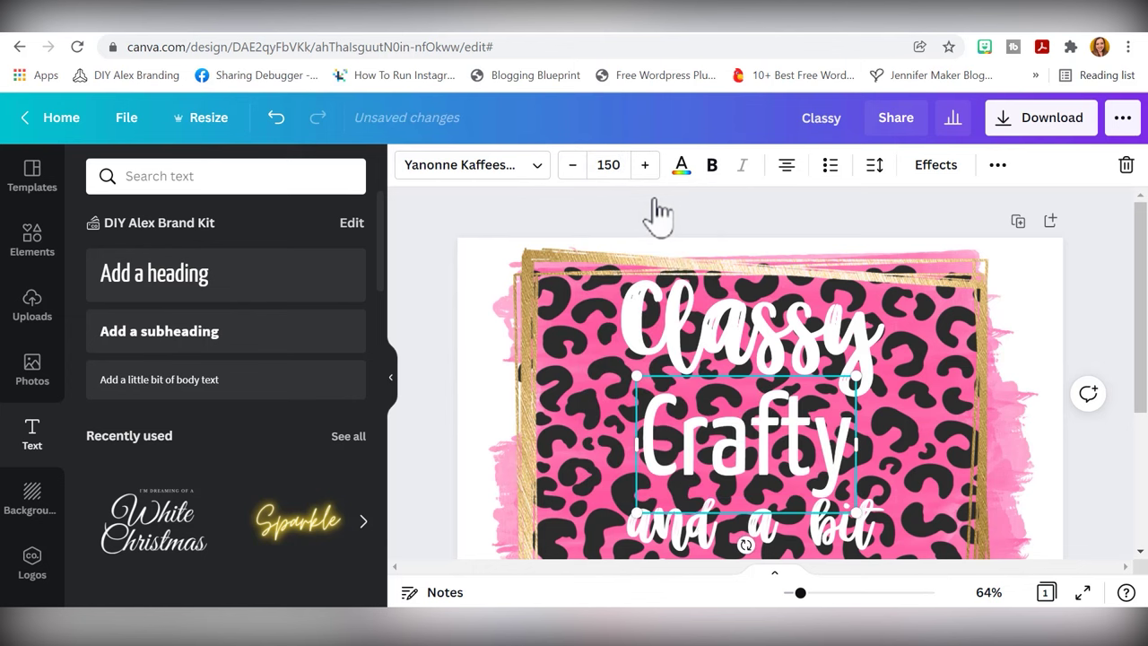
click(1083, 472)
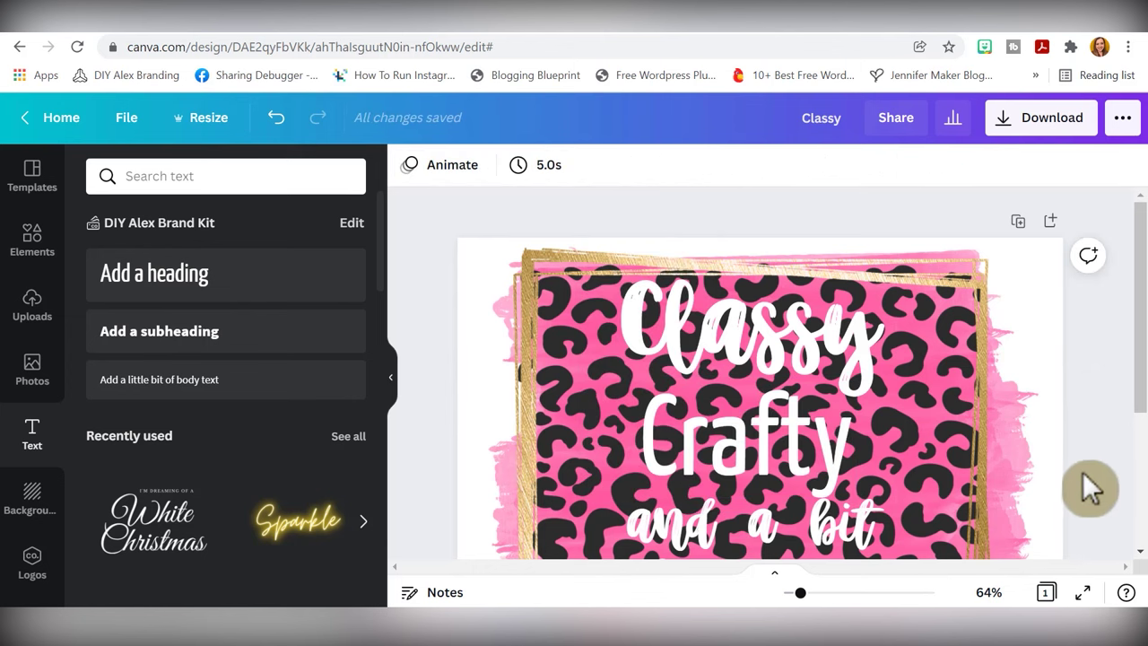
Move the "Crafty" text slightly upward, closer to "Classy", and check its spacing between the neighbouring lines
scroll(1082, 471, down, 3)
click(804, 305)
drag(804, 305, 798, 299)
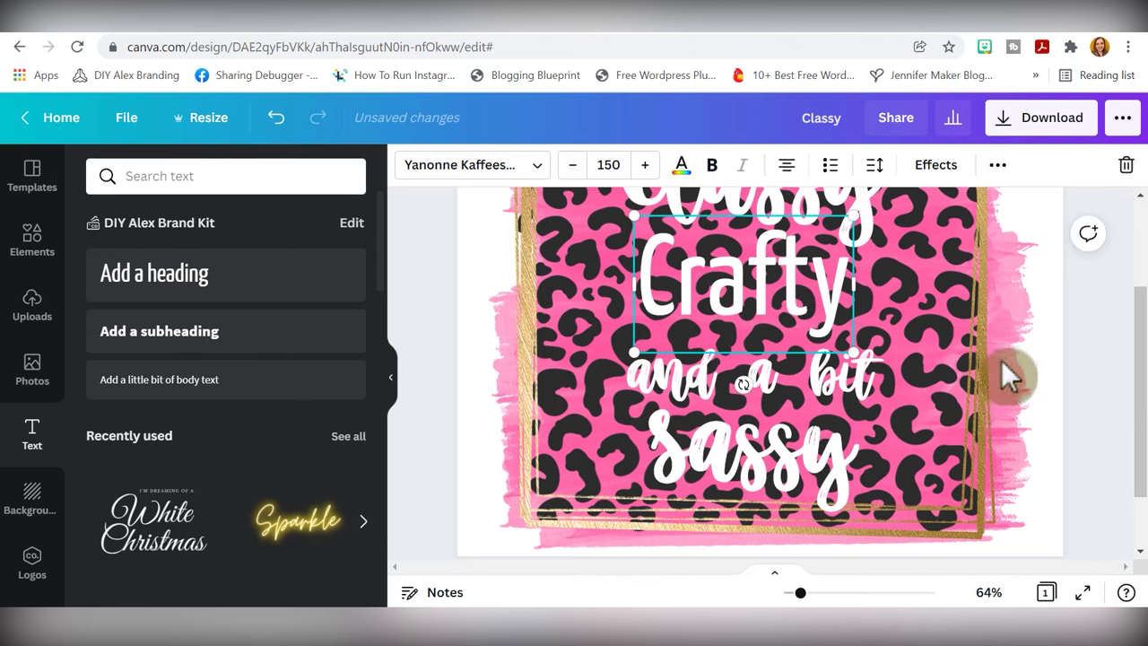
click(1107, 428)
scroll(1112, 429, up, 1)
scroll(1113, 429, up, 1)
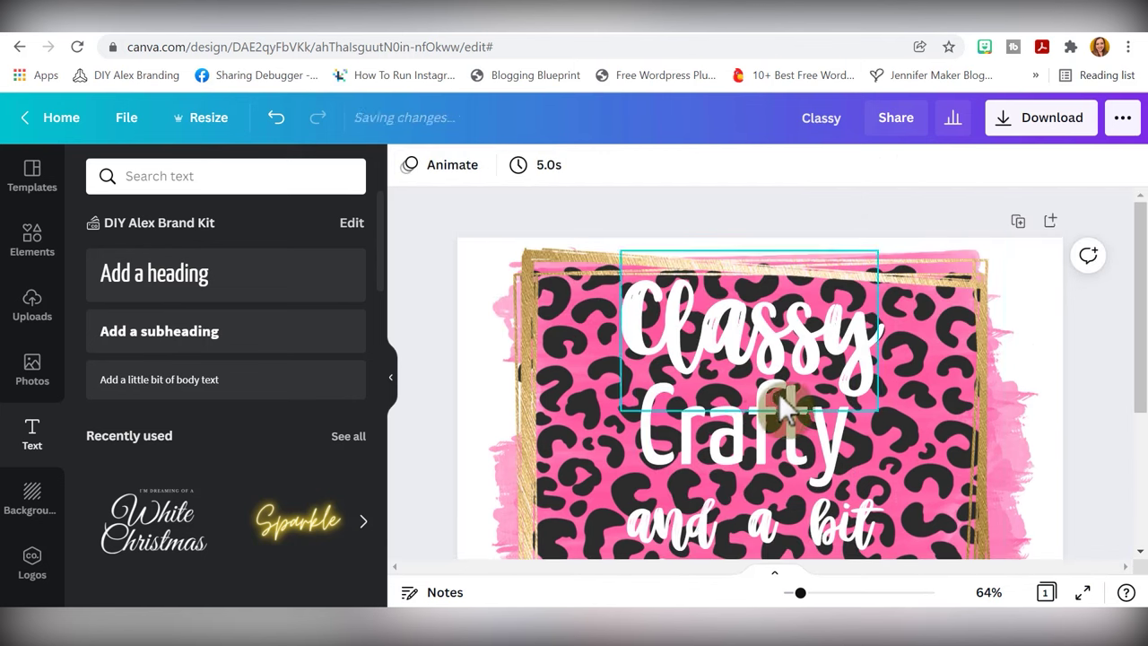
click(758, 420)
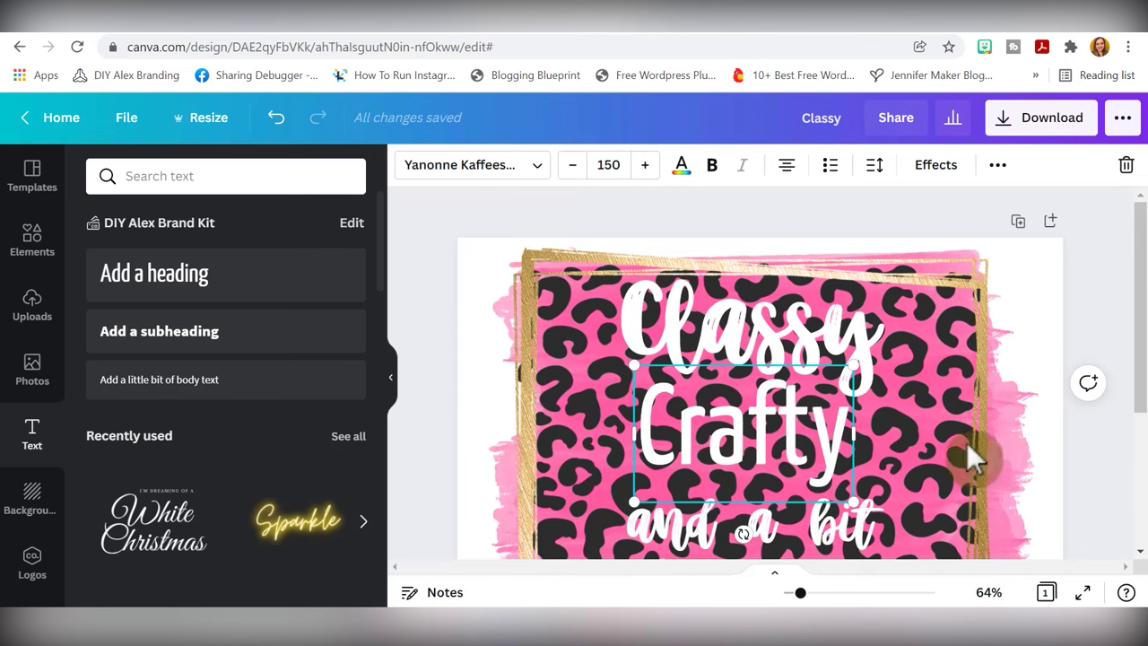